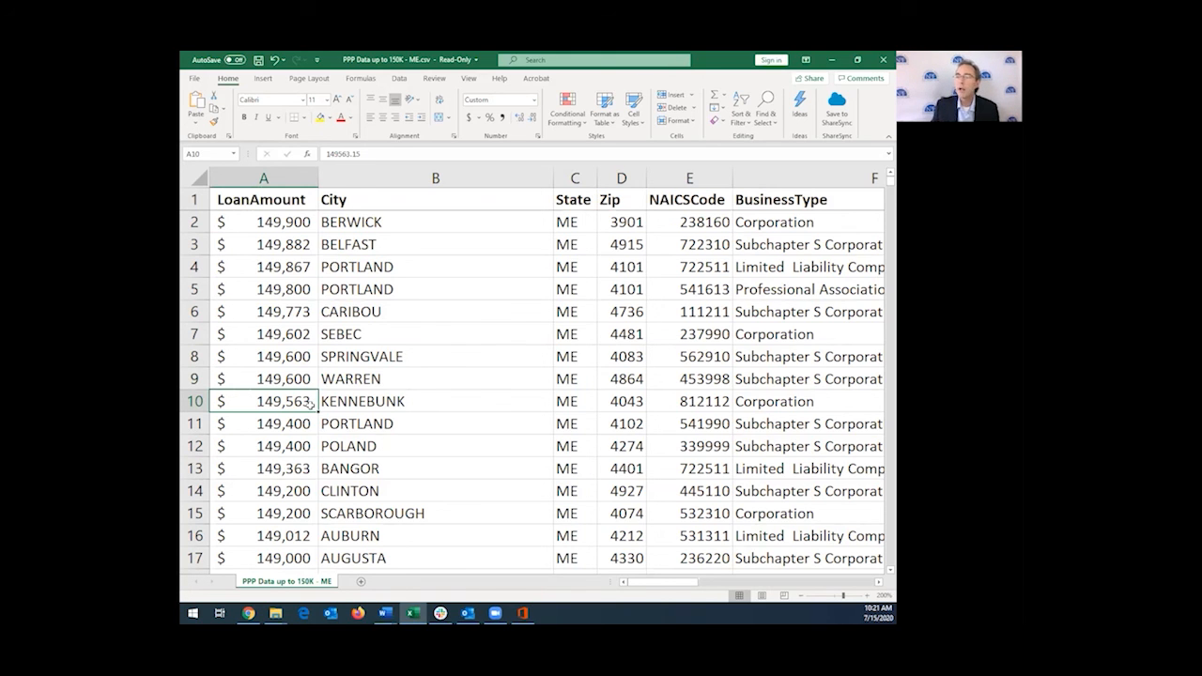
Step: Sort the loan records by the City column in ascending alphabetical order, A to Z
{"action": "key", "text": "Right"}
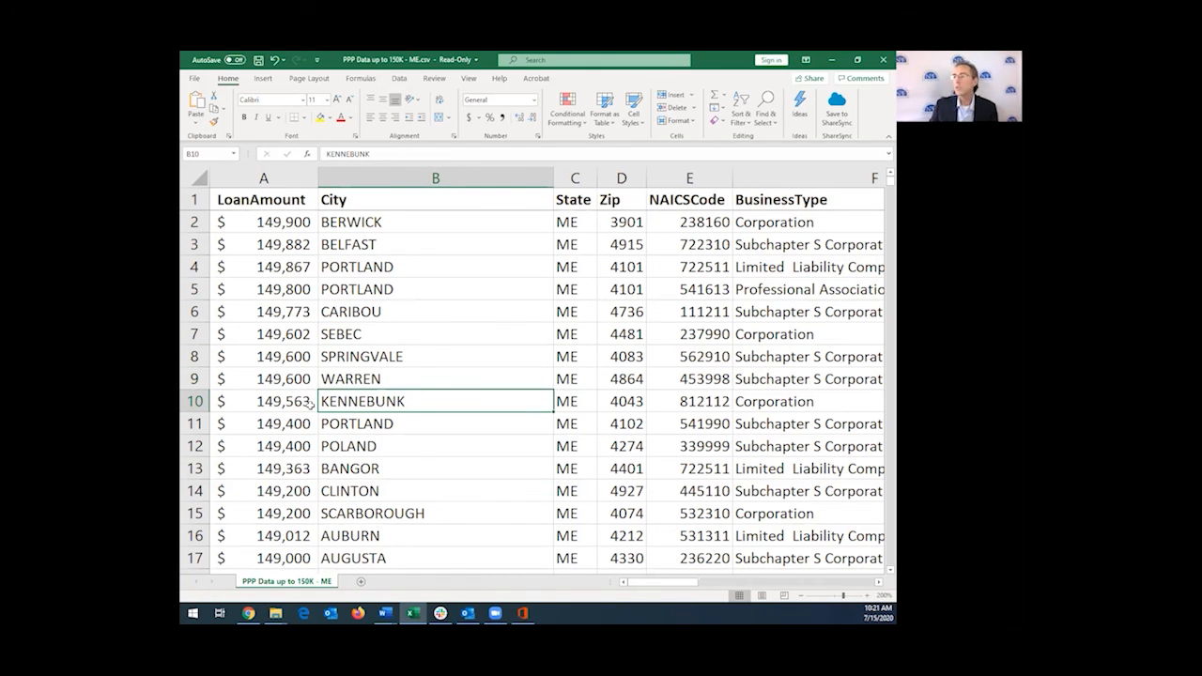
{"action": "left_click", "coordinate": [437, 284]}
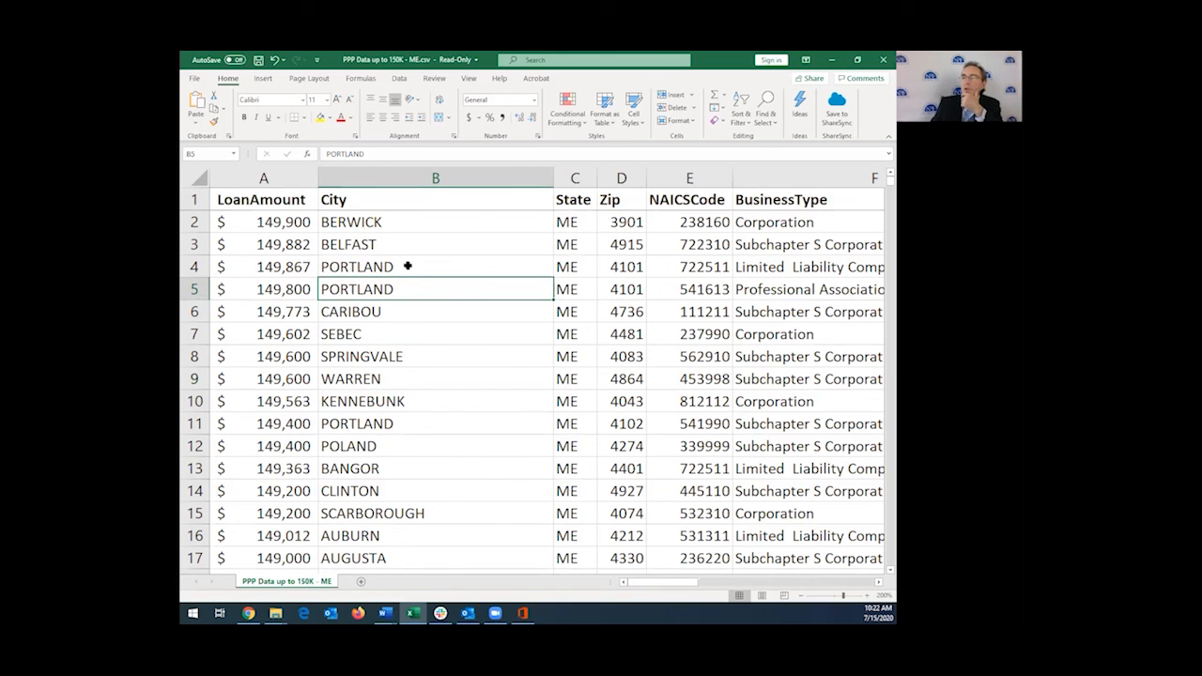
{"action": "left_click", "coordinate": [402, 79]}
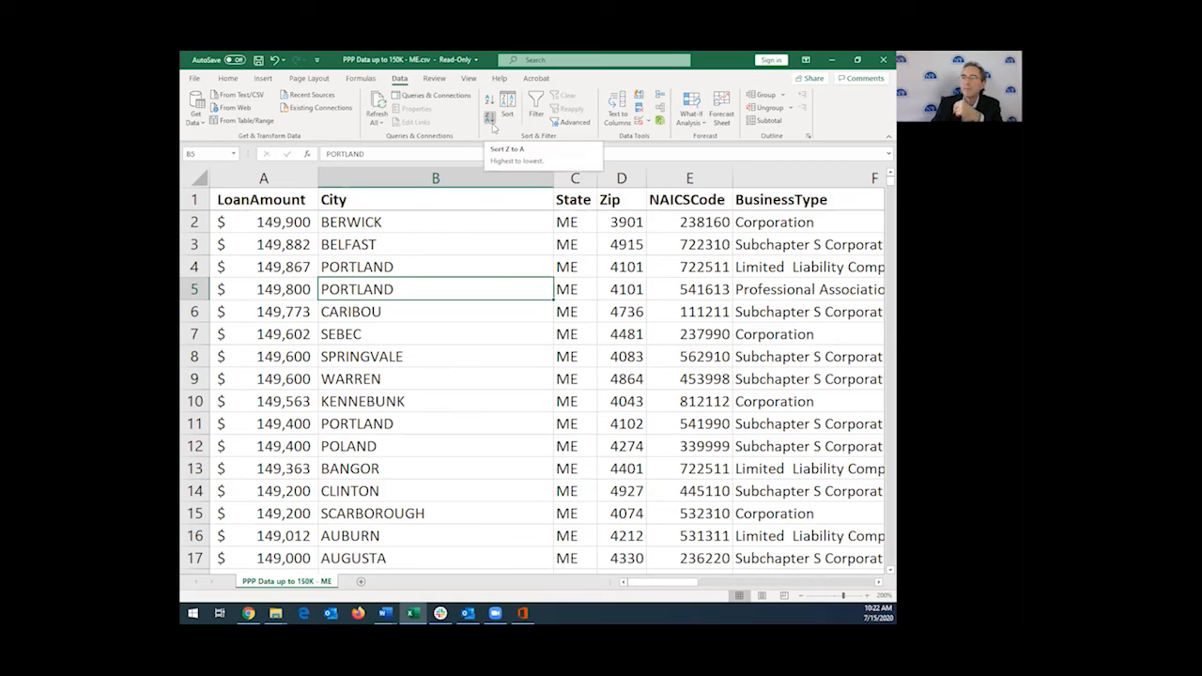
{"action": "double_click", "coordinate": [431, 246]}
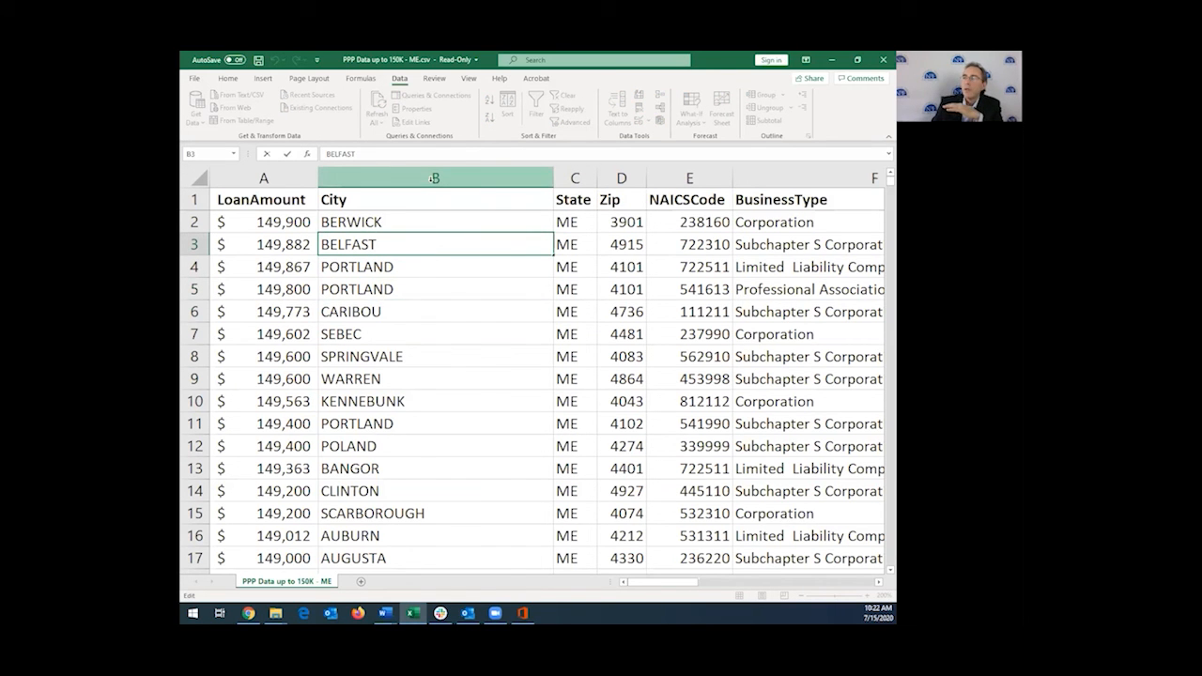
{"action": "left_click", "coordinate": [396, 271]}
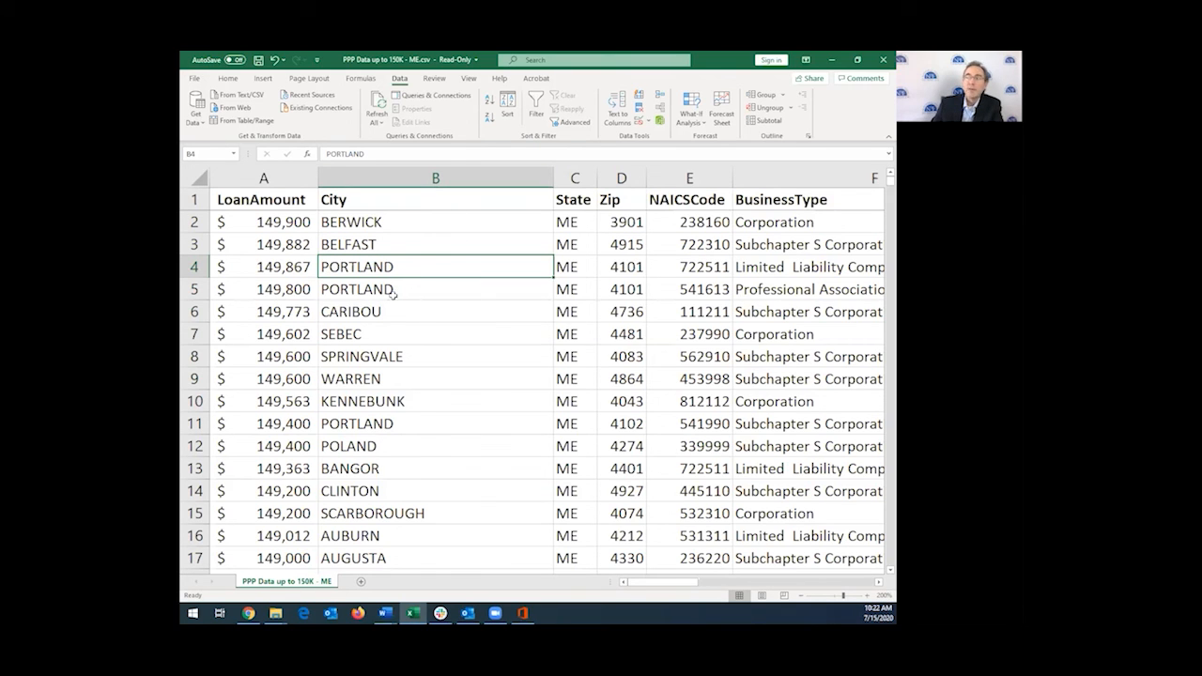
{"action": "left_click", "coordinate": [393, 292]}
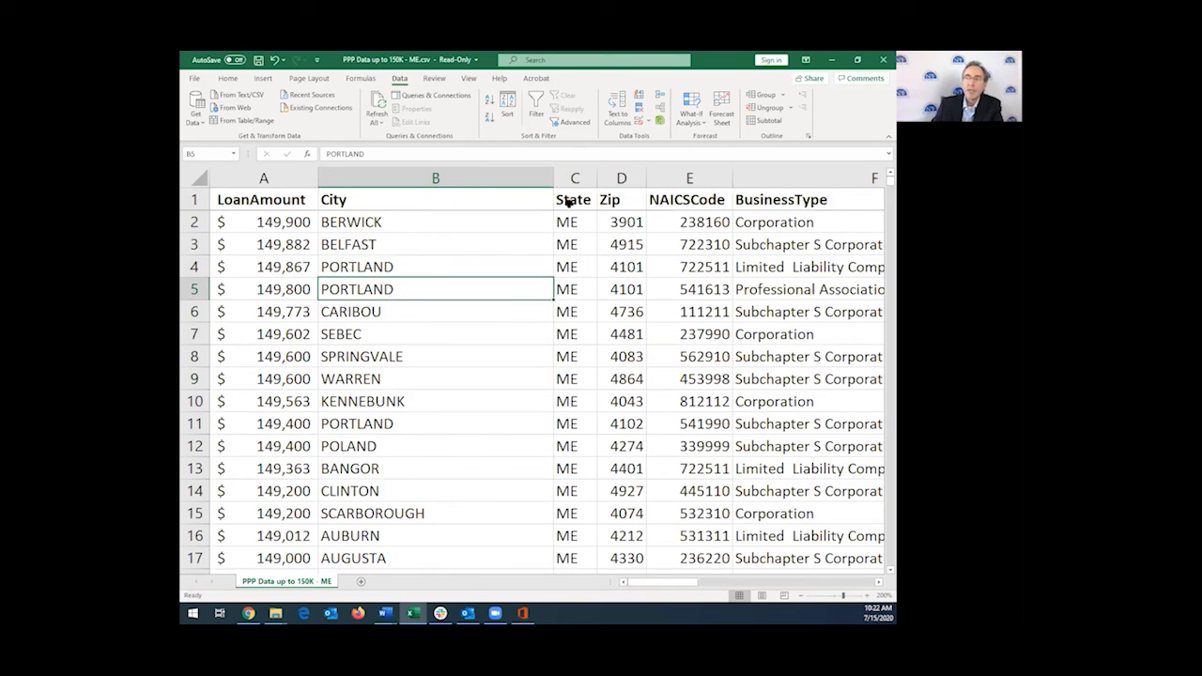
{"action": "left_click", "coordinate": [447, 176]}
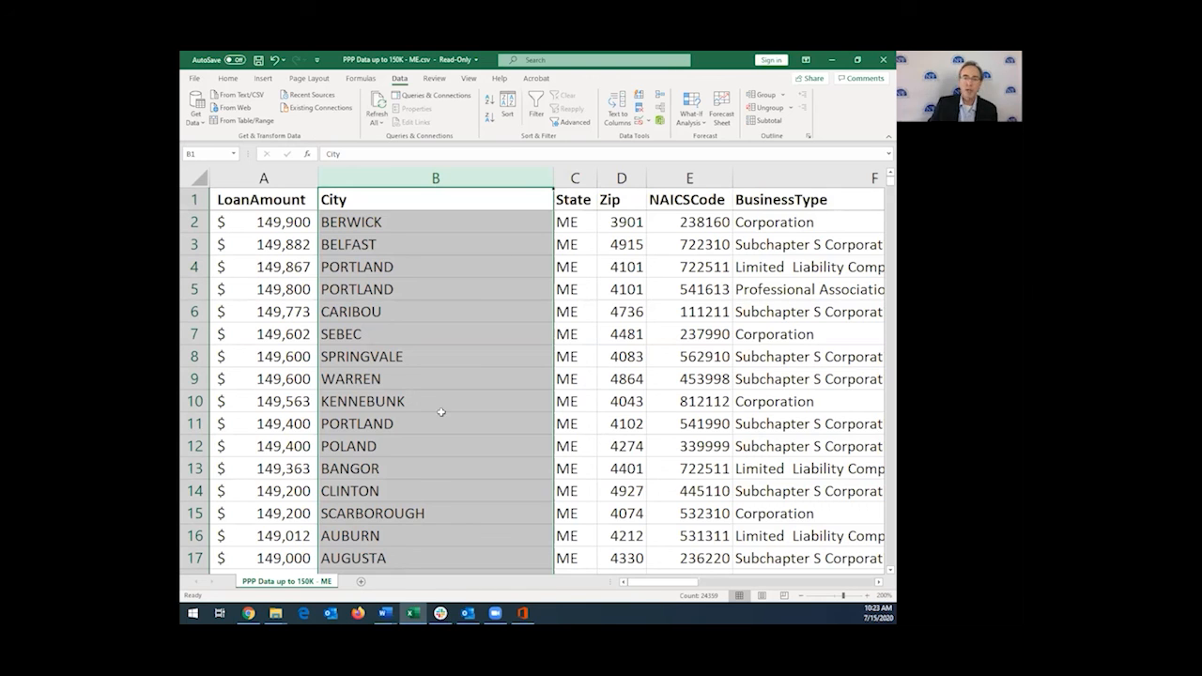
{"action": "left_click", "coordinate": [405, 386]}
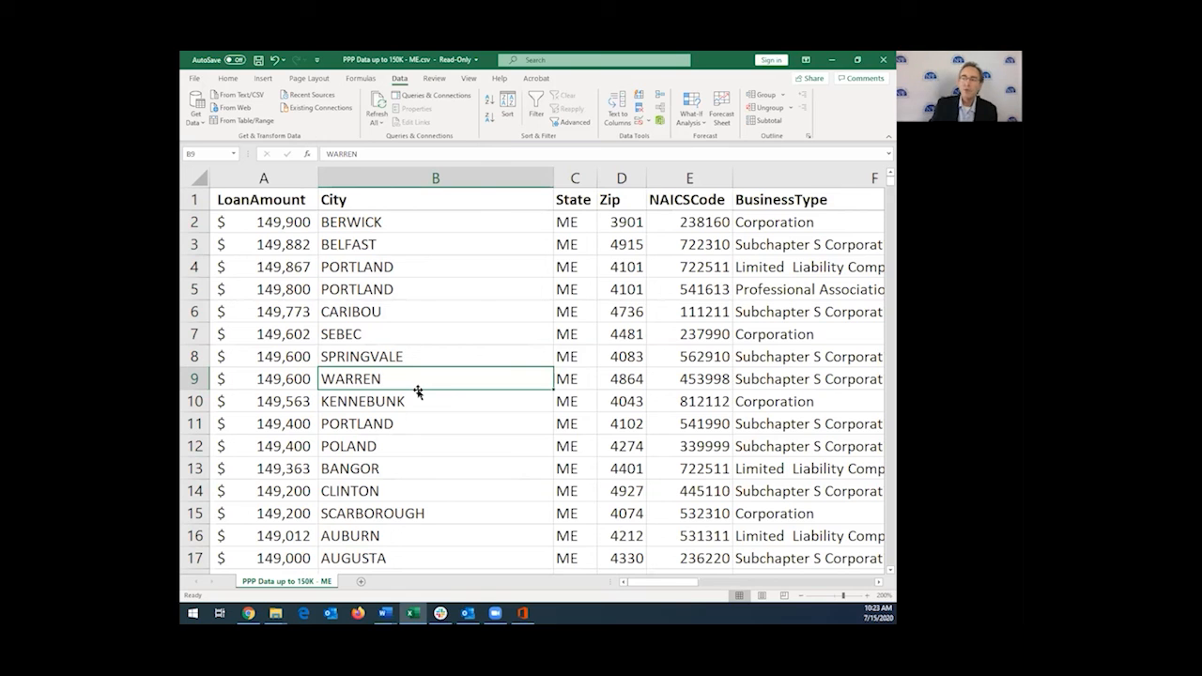
{"action": "key", "text": "Up"}
{"action": "key", "text": "Up"}
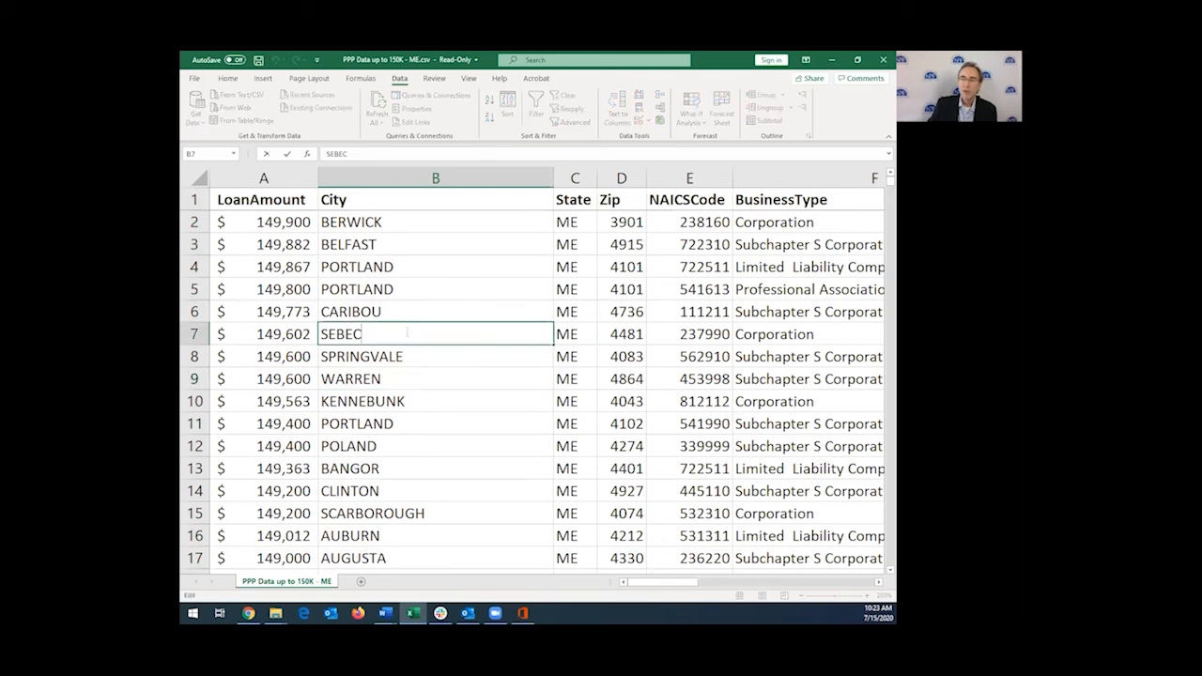
{"action": "left_click", "coordinate": [379, 372]}
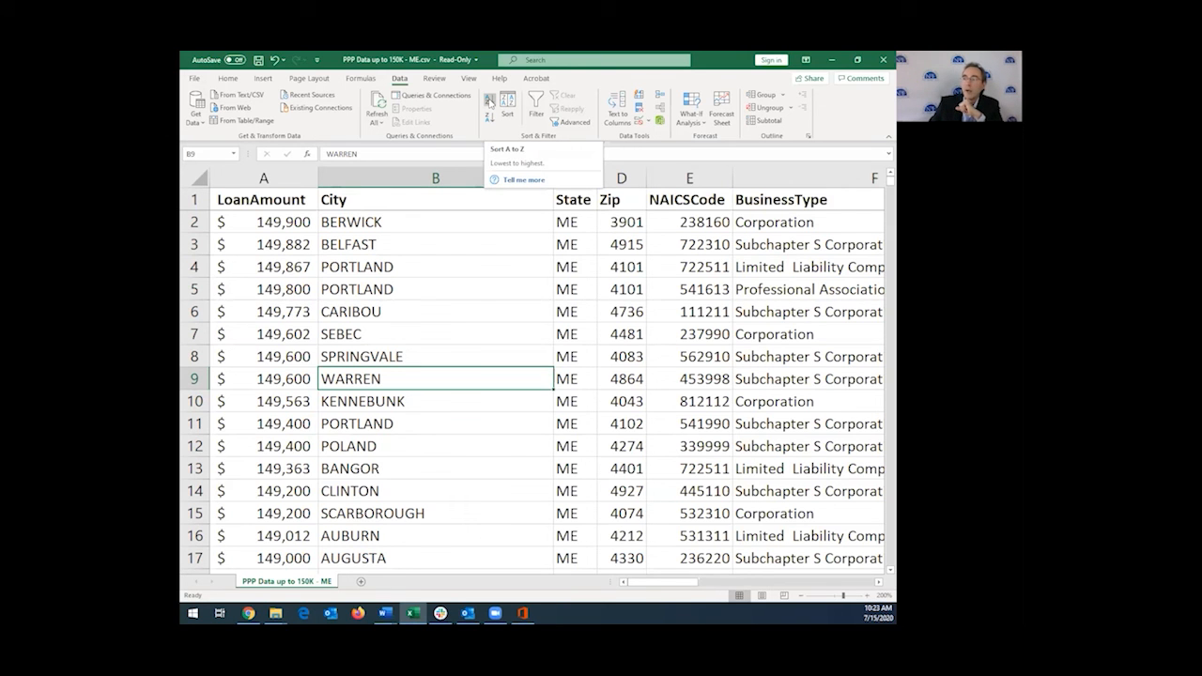
{"action": "left_click", "coordinate": [489, 100]}
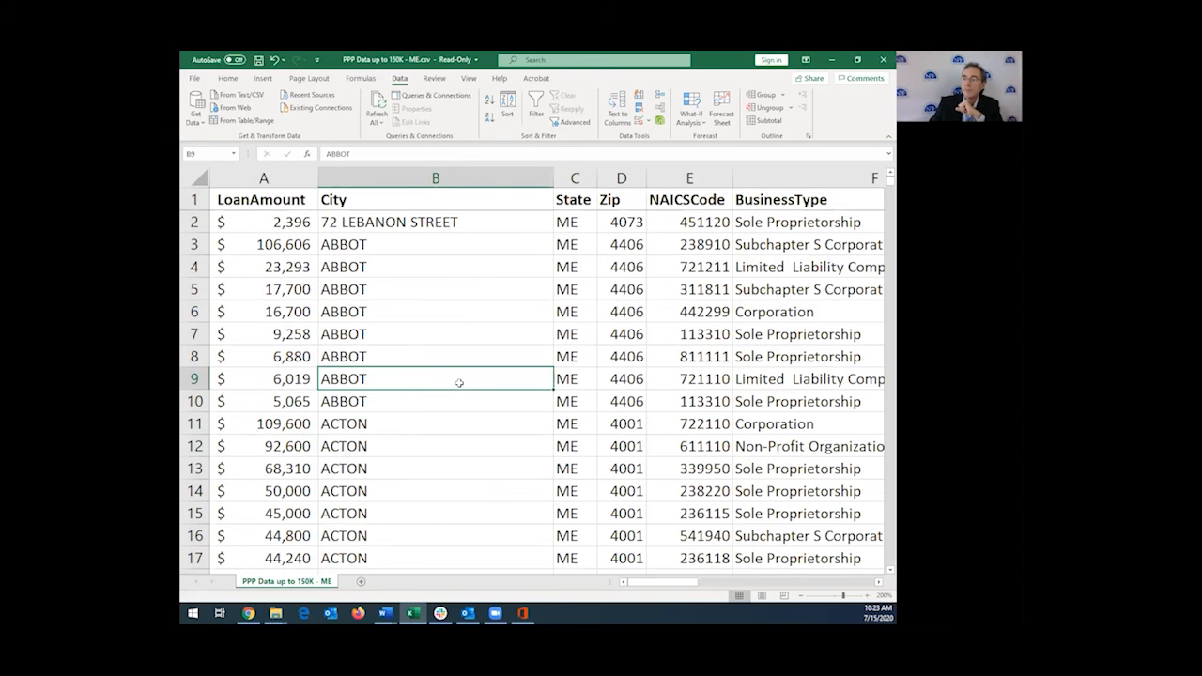
Step: Inspect the City entry of the first sorted record in cell B2, leaving it unedited
{"action": "left_click", "coordinate": [444, 222]}
{"action": "double_click", "coordinate": [444, 221]}
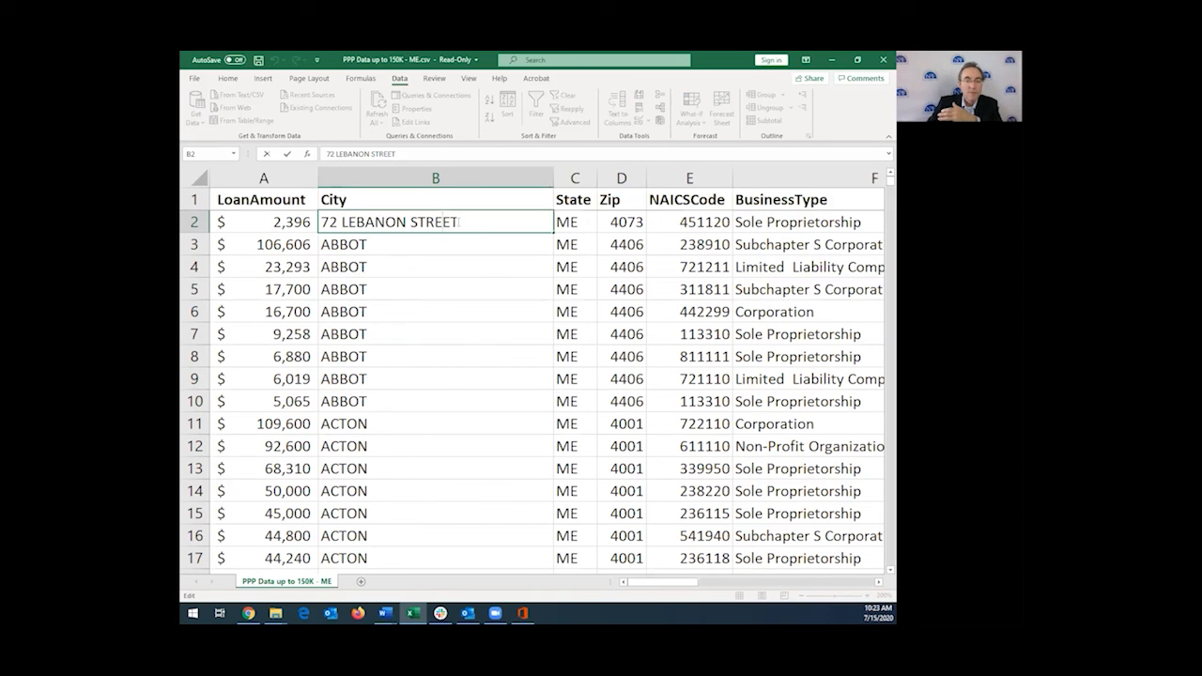
{"action": "key", "text": "Escape"}
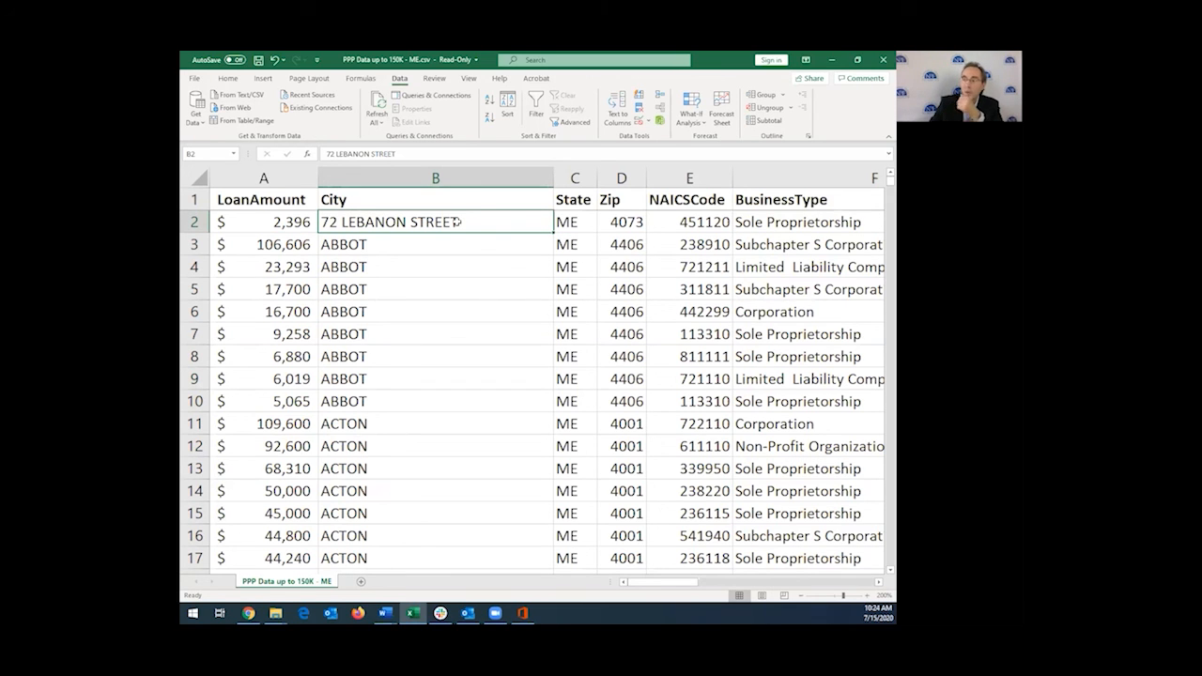
Step: Review the city-sorted loan records town by town, from Abbot down through Arundel at row 312
{"action": "key", "text": "Down"}
{"action": "key", "text": "Down"}
{"action": "key", "text": "Down"}
{"action": "key", "text": "Down"}
{"action": "key", "text": "Down"}
{"action": "key", "text": "Down"}
{"action": "key", "text": "Down"}
{"action": "key", "text": "Down"}
{"action": "key", "text": "Down"}
{"action": "key", "text": "Down"}
{"action": "key", "text": "Down"}
{"action": "key", "text": "Down"}
{"action": "key", "text": "Down"}
{"action": "key", "text": "Down"}
{"action": "key", "text": "Down"}
{"action": "key", "text": "Down"}
{"action": "key", "text": "Down"}
{"action": "key", "text": "Down"}
{"action": "key", "text": "Down"}
{"action": "key", "text": "Down"}
{"action": "key", "text": "Down"}
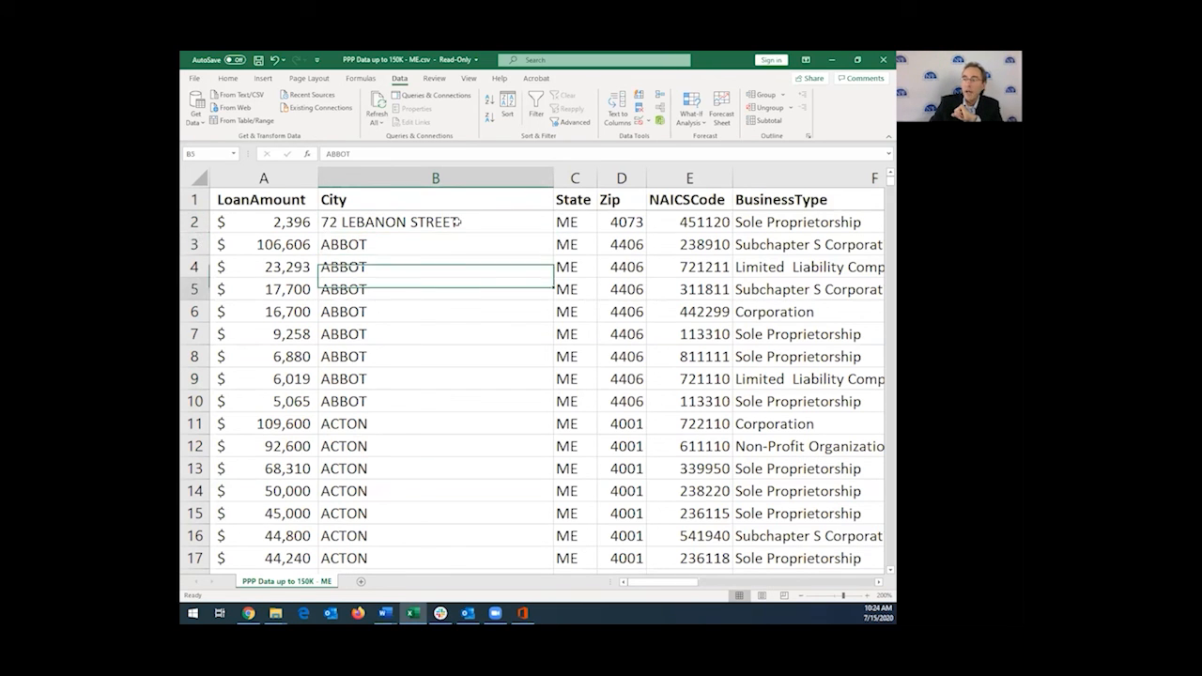
{"action": "key", "text": "Down"}
{"action": "key", "text": "Down"}
{"action": "key", "text": "Down"}
{"action": "key", "text": "Down"}
{"action": "key", "text": "Down"}
{"action": "key", "text": "Down"}
{"action": "key", "text": "Down"}
{"action": "key", "text": "Down"}
{"action": "key", "text": "Down"}
{"action": "key", "text": "Down"}
{"action": "key", "text": "Down"}
{"action": "key", "text": "Down"}
{"action": "key", "text": "Down"}
{"action": "key", "text": "Down"}
{"action": "key", "text": "Down"}
{"action": "key", "text": "Down"}
{"action": "key", "text": "Down"}
{"action": "key", "text": "Down"}
{"action": "key", "text": "Down"}
{"action": "key", "text": "Down"}
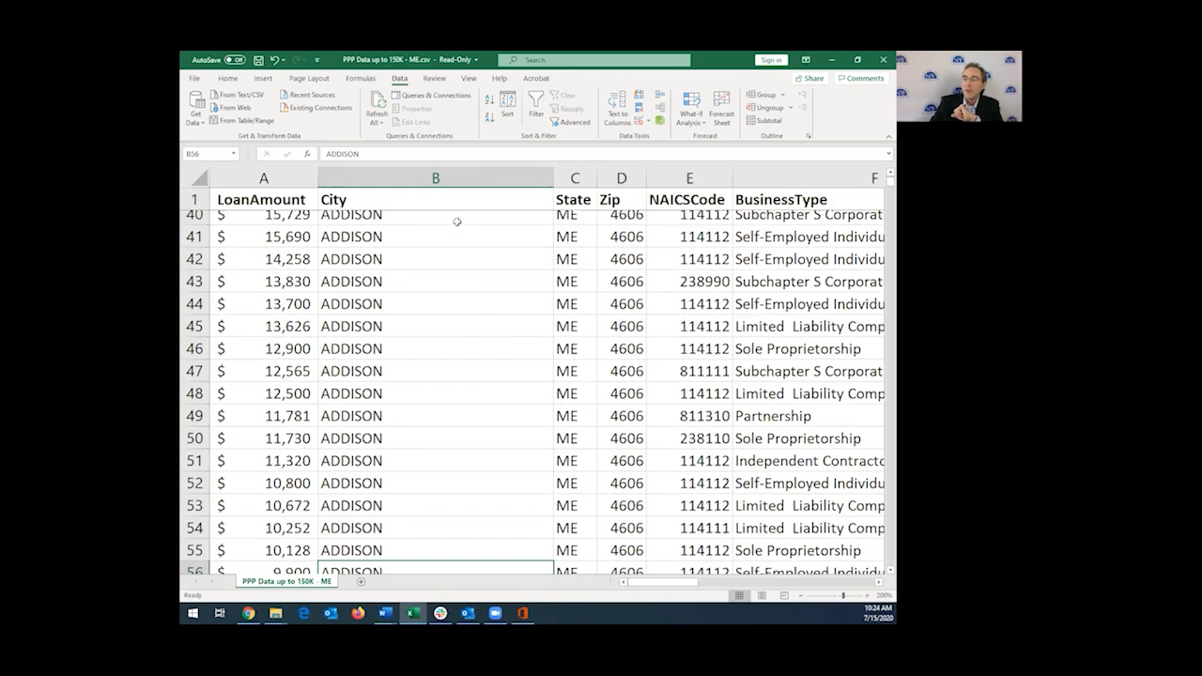
{"action": "key", "text": "Page_Down"}
{"action": "key", "text": "Page_Down"}
{"action": "key", "text": "Page_Down"}
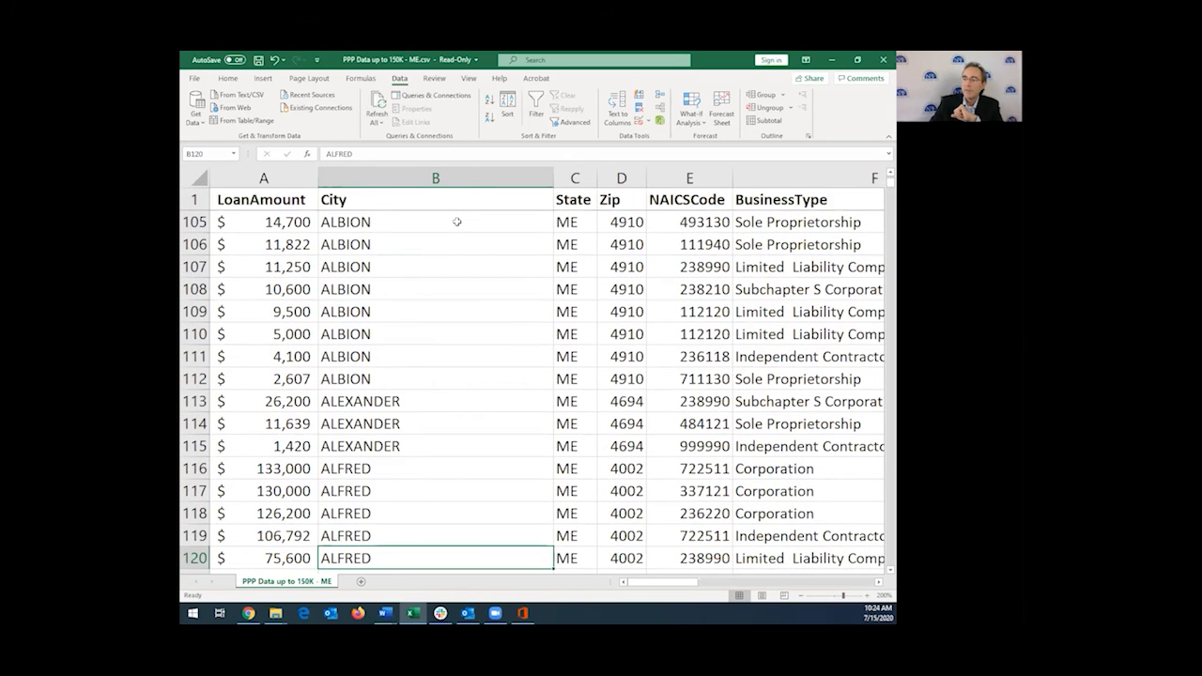
{"action": "key", "text": "Page_Up"}
{"action": "key", "text": "Down"}
{"action": "key", "text": "Down"}
{"action": "key", "text": "Down"}
{"action": "key", "text": "Down"}
{"action": "key", "text": "Down"}
{"action": "key", "text": "Down"}
{"action": "key", "text": "Down"}
{"action": "key", "text": "Down"}
{"action": "key", "text": "Down"}
{"action": "key", "text": "Down"}
{"action": "key", "text": "Down"}
{"action": "key", "text": "Down"}
{"action": "key", "text": "Down"}
{"action": "key", "text": "Down"}
{"action": "key", "text": "Down"}
{"action": "key", "text": "Down"}
{"action": "key", "text": "Down"}
{"action": "key", "text": "Down"}
{"action": "key", "text": "Down"}
{"action": "key", "text": "Down"}
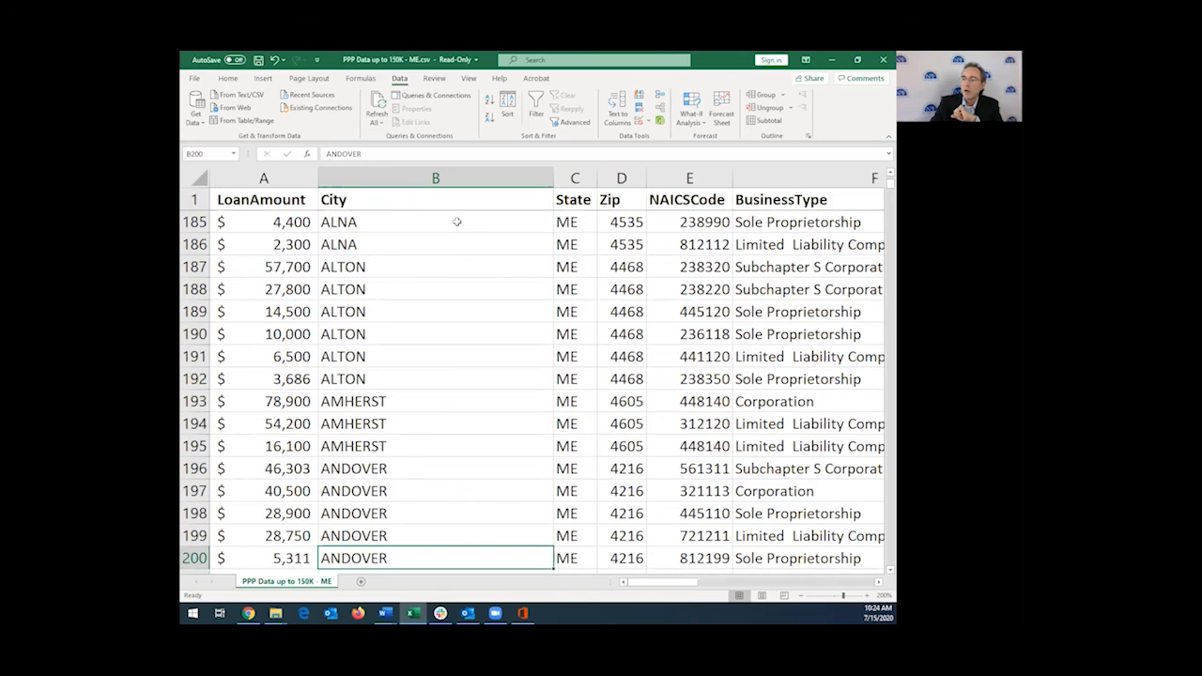
{"action": "key", "text": "Down"}
{"action": "key", "text": "Down"}
{"action": "key", "text": "Down"}
{"action": "key", "text": "Down"}
{"action": "key", "text": "Down"}
{"action": "key", "text": "Down"}
{"action": "key", "text": "Down"}
{"action": "key", "text": "Down"}
{"action": "key", "text": "Down"}
{"action": "key", "text": "Down"}
{"action": "key", "text": "Down"}
{"action": "key", "text": "Down"}
{"action": "key", "text": "Down"}
{"action": "key", "text": "Down"}
{"action": "key", "text": "Down"}
{"action": "key", "text": "Down"}
{"action": "key", "text": "Down"}
{"action": "key", "text": "Down"}
{"action": "key", "text": "Down"}
{"action": "key", "text": "Down"}
{"action": "key", "text": "Down"}
{"action": "key", "text": "Down"}
{"action": "key", "text": "Down"}
{"action": "key", "text": "Down"}
{"action": "key", "text": "Down"}
{"action": "key", "text": "Down"}
{"action": "key", "text": "Down"}
{"action": "key", "text": "Down"}
{"action": "key", "text": "Down"}
{"action": "key", "text": "Down"}
{"action": "key", "text": "Down"}
{"action": "key", "text": "Down"}
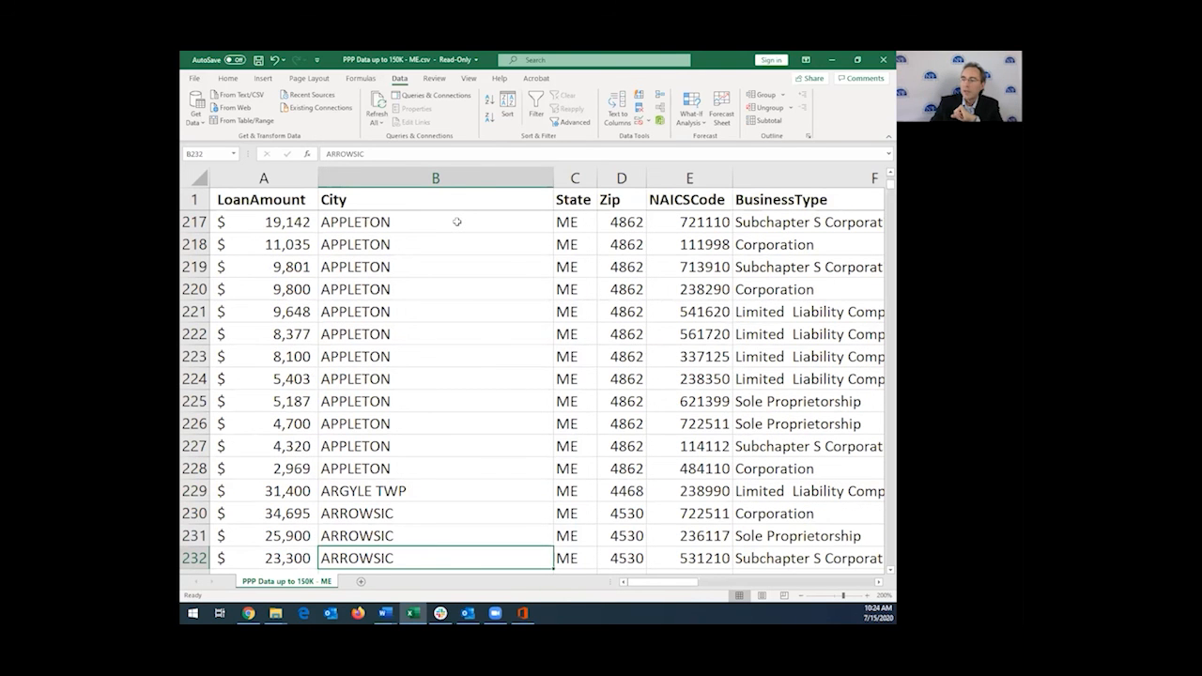
{"action": "key", "text": "Down"}
{"action": "key", "text": "Down"}
{"action": "key", "text": "Down"}
{"action": "key", "text": "Down"}
{"action": "key", "text": "Down"}
{"action": "key", "text": "Down"}
{"action": "key", "text": "Down"}
{"action": "key", "text": "Down"}
{"action": "key", "text": "Down"}
{"action": "key", "text": "Down"}
{"action": "key", "text": "Down"}
{"action": "key", "text": "Down"}
{"action": "key", "text": "Down"}
{"action": "key", "text": "Down"}
{"action": "key", "text": "Down"}
{"action": "key", "text": "Down"}
{"action": "key", "text": "Down"}
{"action": "key", "text": "Down"}
{"action": "key", "text": "Down"}
{"action": "key", "text": "Down"}
{"action": "key", "text": "Down"}
{"action": "key", "text": "Down"}
{"action": "key", "text": "Down"}
{"action": "key", "text": "Down"}
{"action": "key", "text": "Down"}
{"action": "key", "text": "Down"}
{"action": "key", "text": "Down"}
{"action": "key", "text": "Down"}
{"action": "key", "text": "Down"}
{"action": "key", "text": "Down"}
{"action": "key", "text": "Down"}
{"action": "key", "text": "Down"}
{"action": "key", "text": "Down"}
{"action": "key", "text": "Down"}
{"action": "key", "text": "Down"}
{"action": "key", "text": "Down"}
{"action": "key", "text": "Down"}
{"action": "key", "text": "Down"}
{"action": "key", "text": "Down"}
{"action": "key", "text": "Down"}
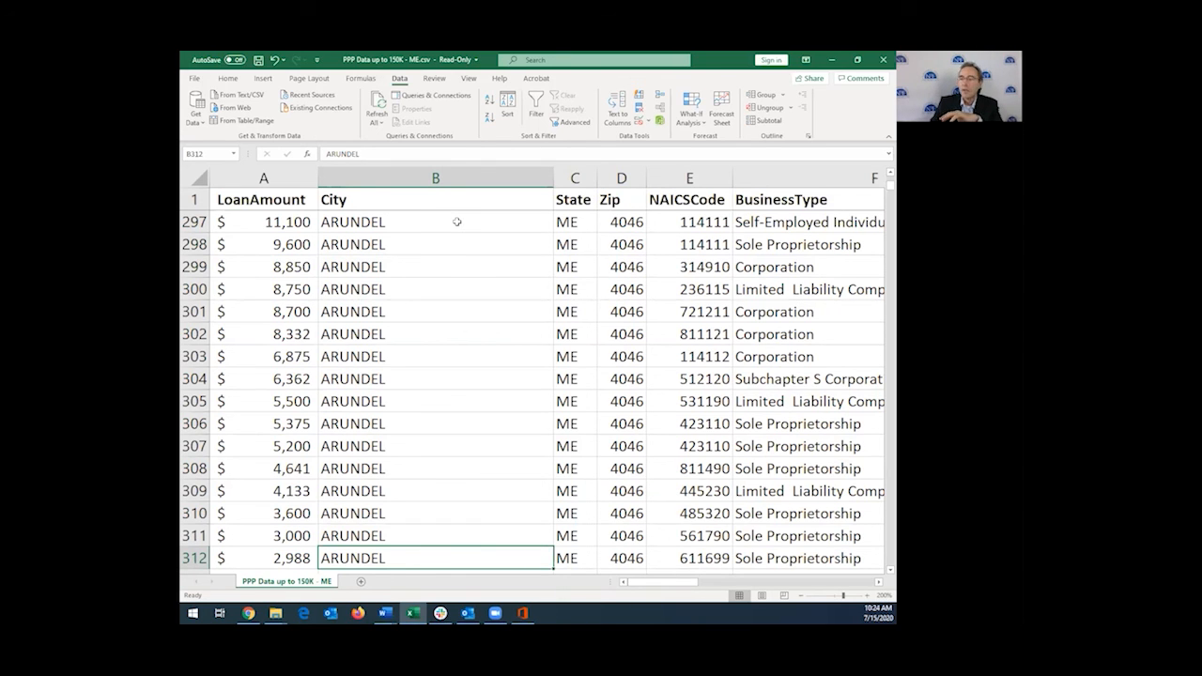
Step: Continue past Arundel and examine the long block of Auburn loan records down to row 568
{"action": "key", "text": "Page_Down"}
{"action": "key", "text": "Page_Up"}
{"action": "key", "text": "Page_Down"}
{"action": "key", "text": "Page_Down"}
{"action": "key", "text": "Page_Down"}
{"action": "key", "text": "Page_Down"}
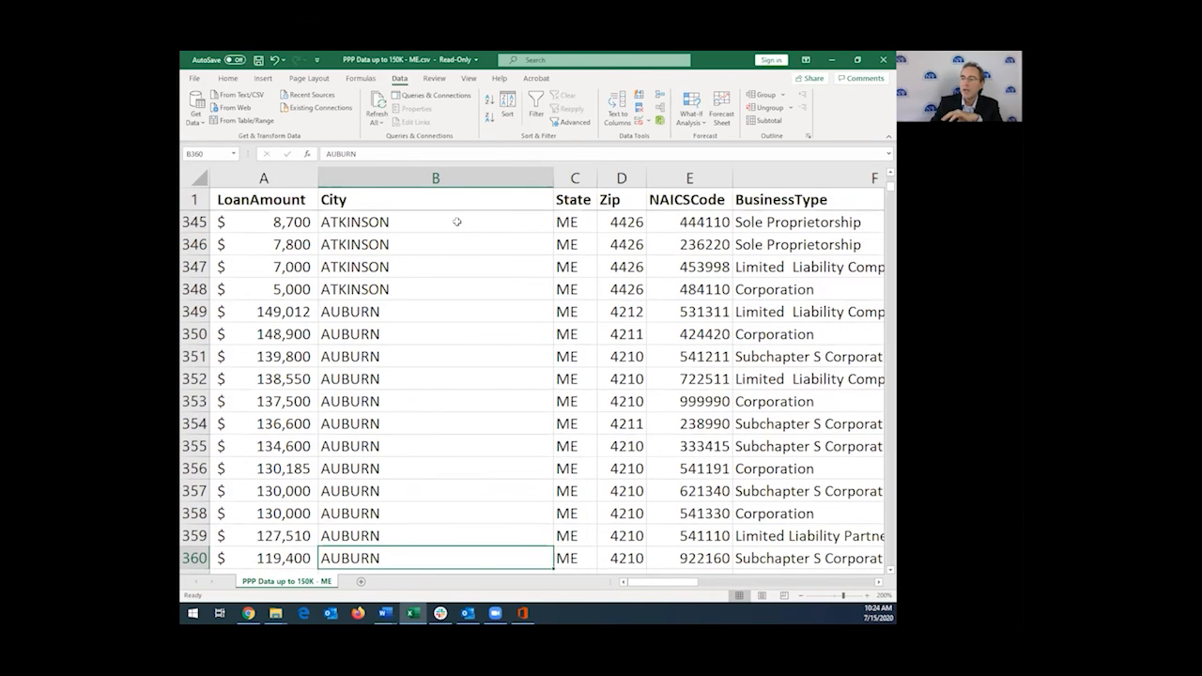
{"action": "key", "text": "Page_Down"}
{"action": "key", "text": "Page_Down"}
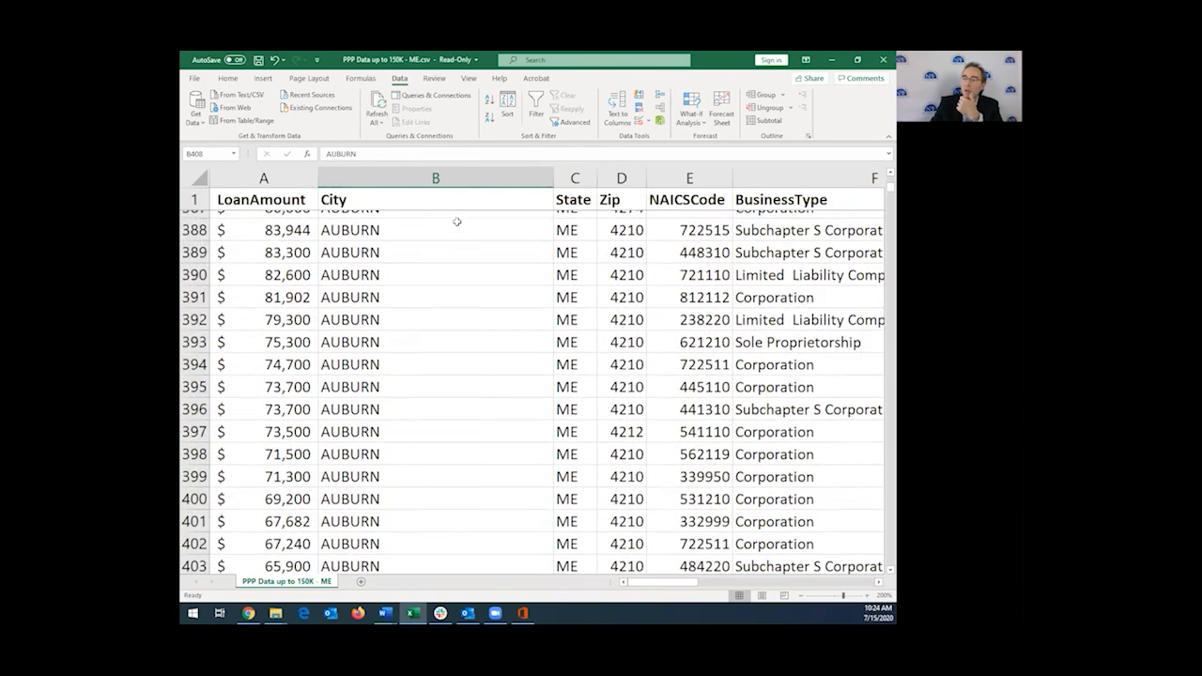
{"action": "key", "text": "Page_Down"}
{"action": "key", "text": "Page_Down"}
{"action": "key", "text": "Page_Down"}
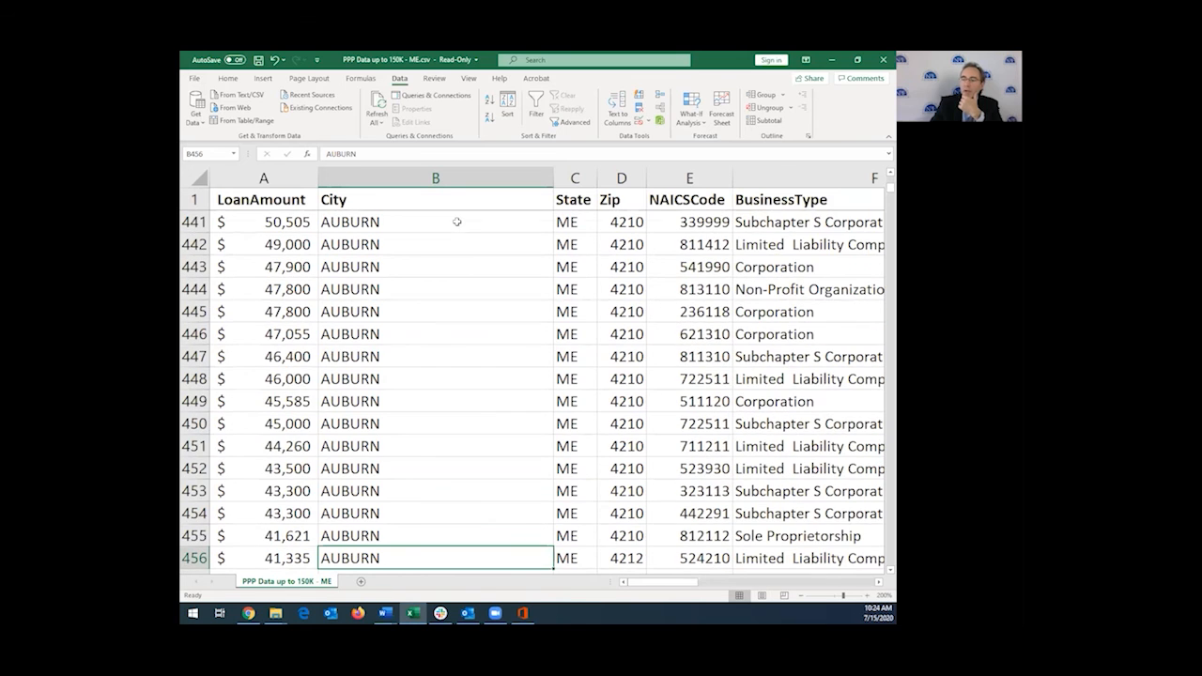
{"action": "key", "text": "Page_Down"}
{"action": "key", "text": "Page_Down"}
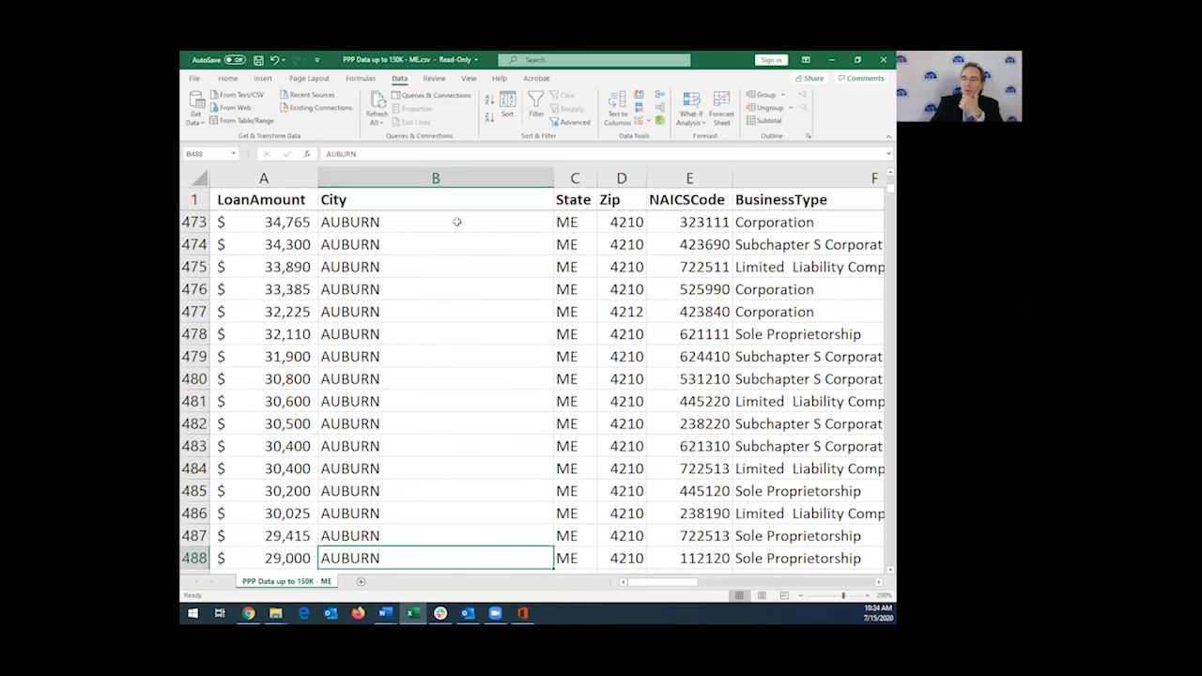
{"action": "key", "text": "Page_Down"}
{"action": "key", "text": "Page_Down"}
{"action": "key", "text": "Page_Down"}
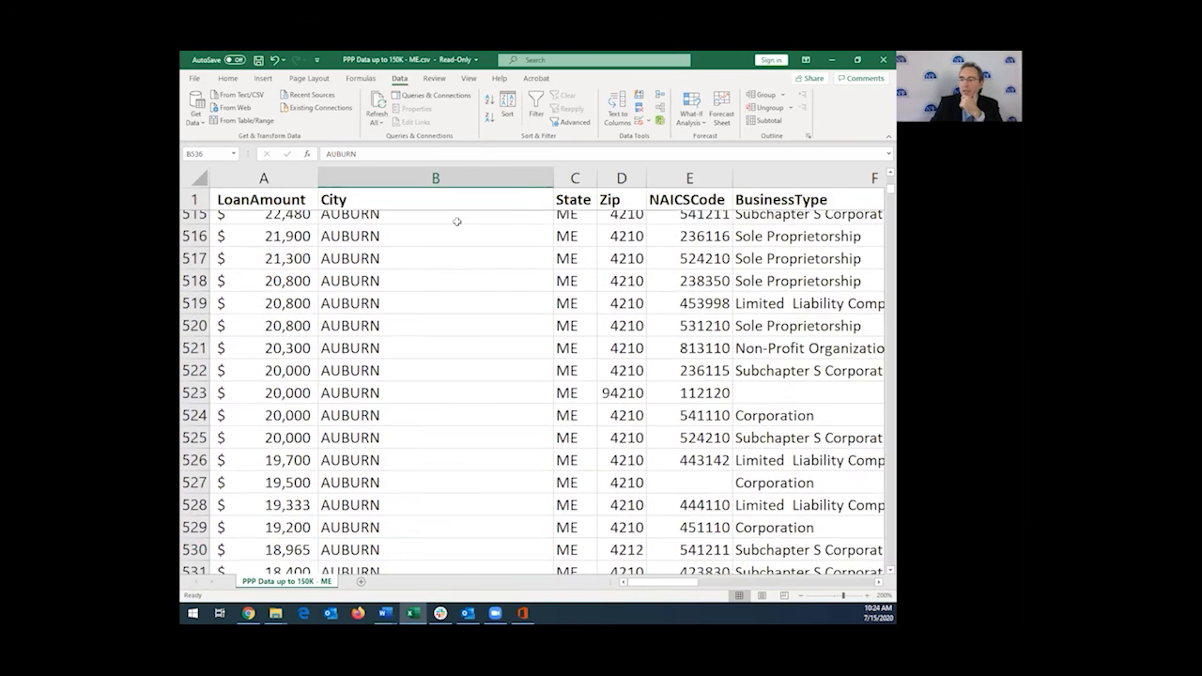
{"action": "key", "text": "Page_Down"}
{"action": "key", "text": "Page_Down"}
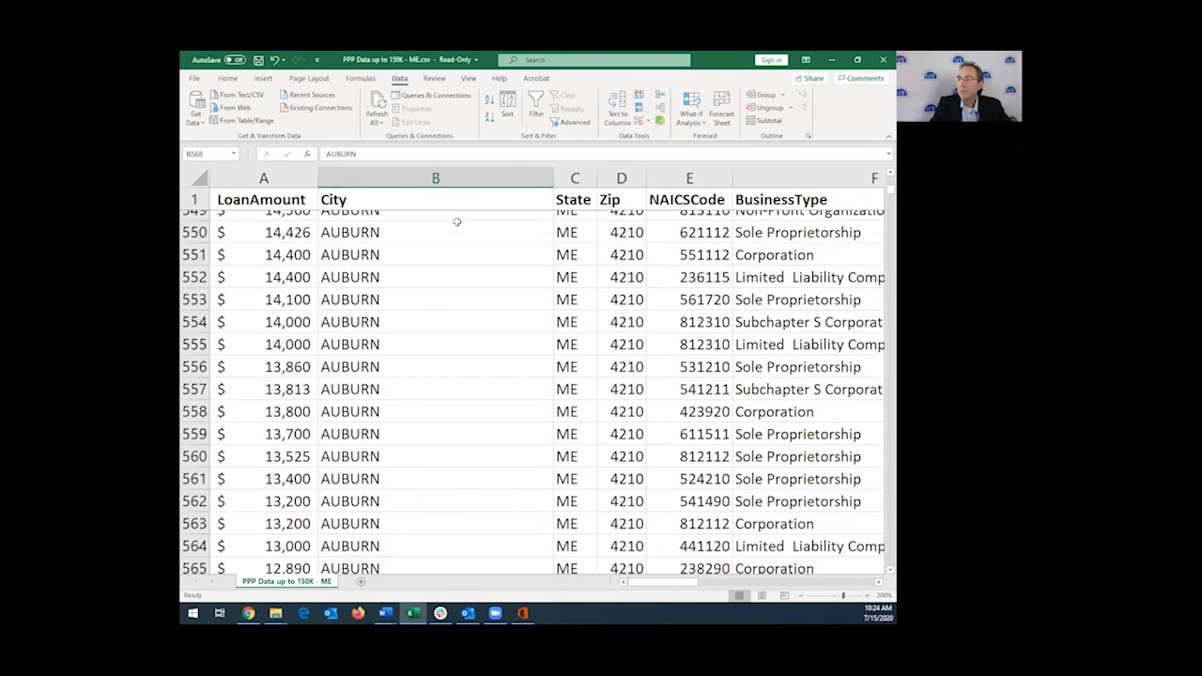
Step: Return to the start of the City column and select all the Abbot entries, cells B3 to B10
{"action": "key", "text": "ctrl+Up"}
{"action": "key", "text": "Down"}
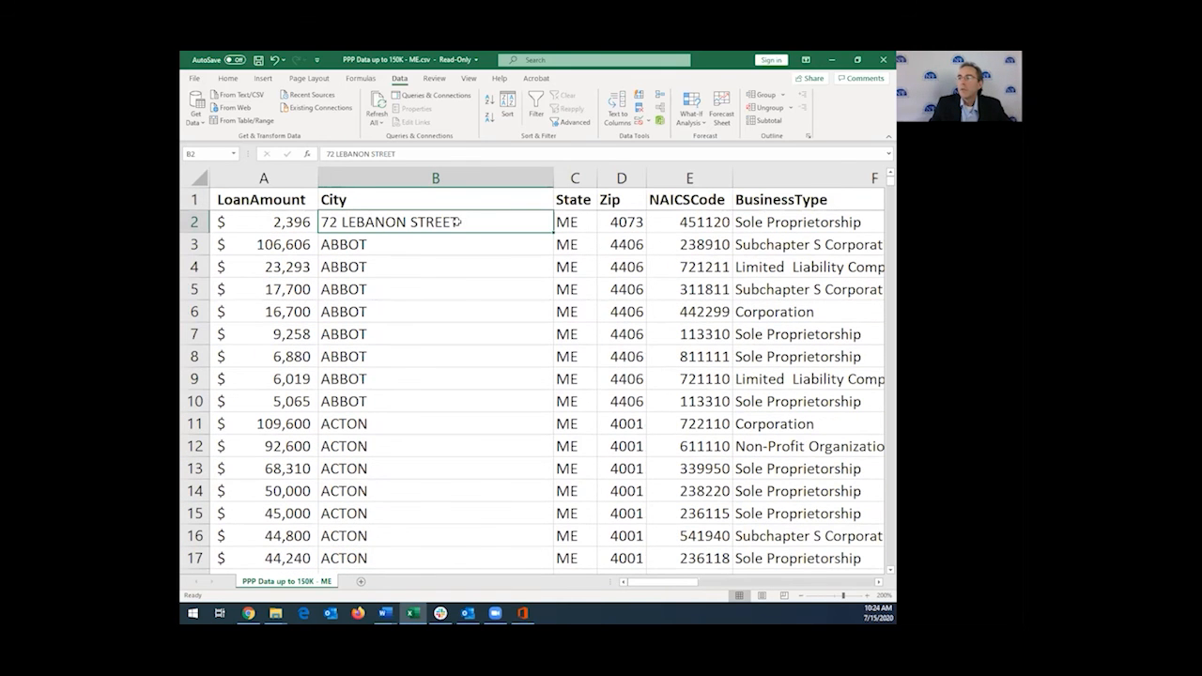
{"action": "key", "text": "Down"}
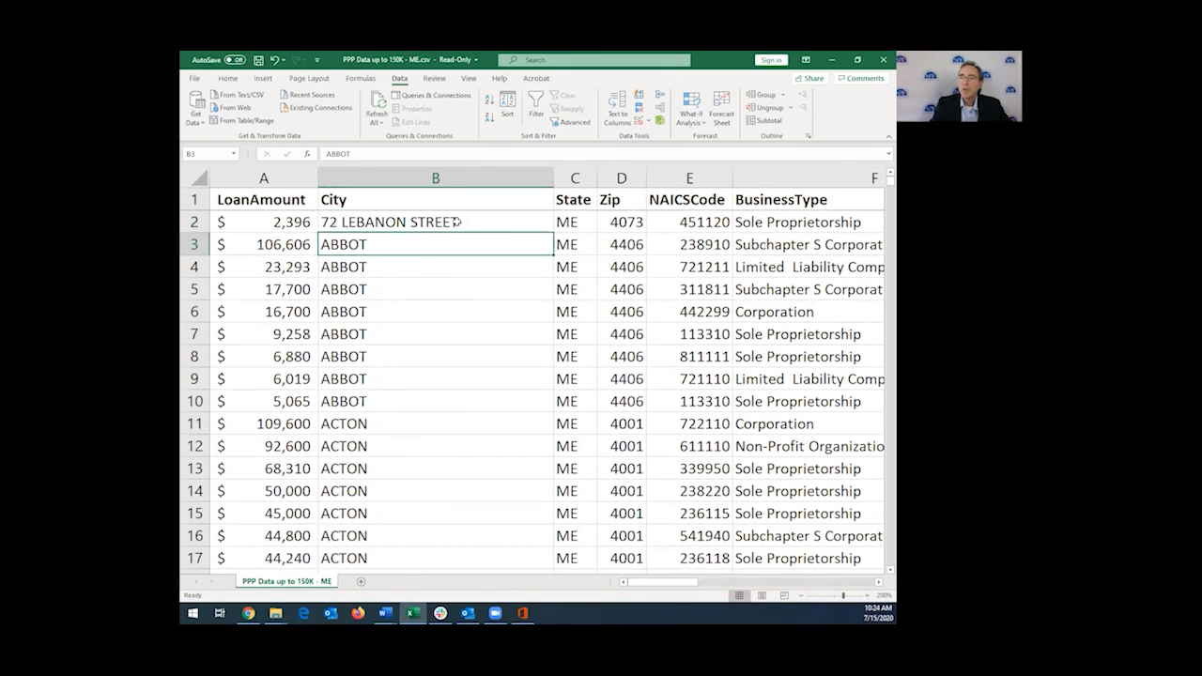
{"action": "left_click", "coordinate": [381, 401], "text": "shift"}
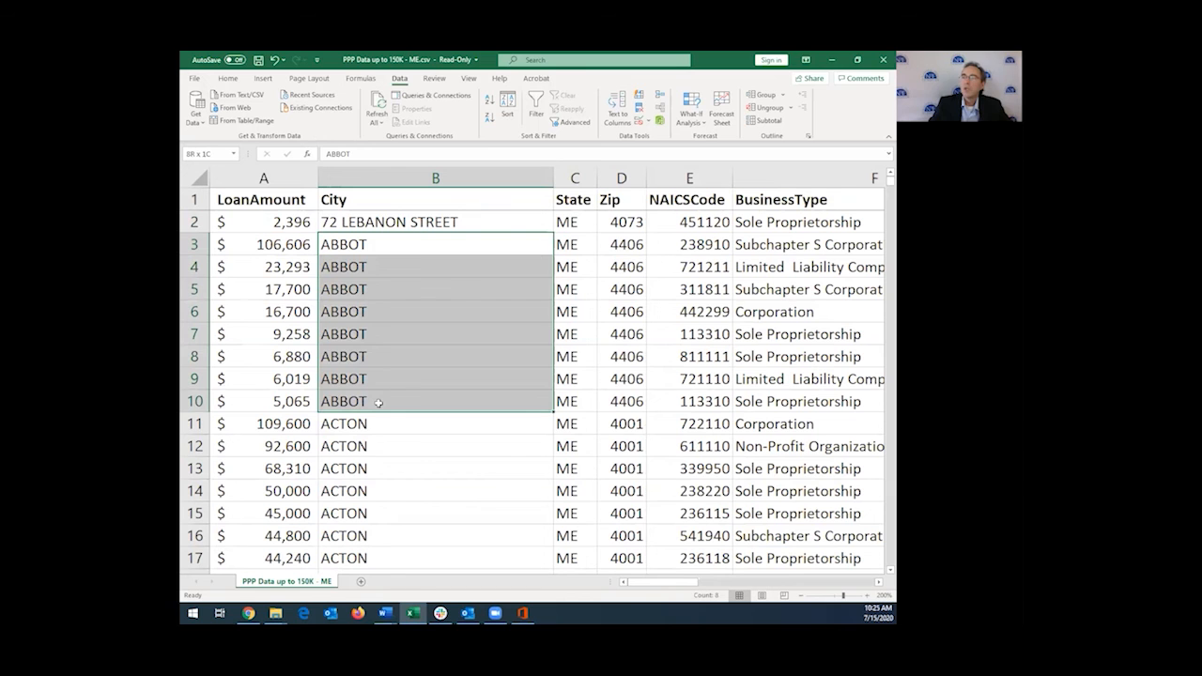
Step: Examine the first Abbot record in row 3 across its columns out to JobsRetained and back to LoanAmount
{"action": "key", "text": "Right"}
{"action": "key", "text": "Right"}
{"action": "key", "text": "Right"}
{"action": "key", "text": "Right"}
{"action": "key", "text": "Right"}
{"action": "key", "text": "Right"}
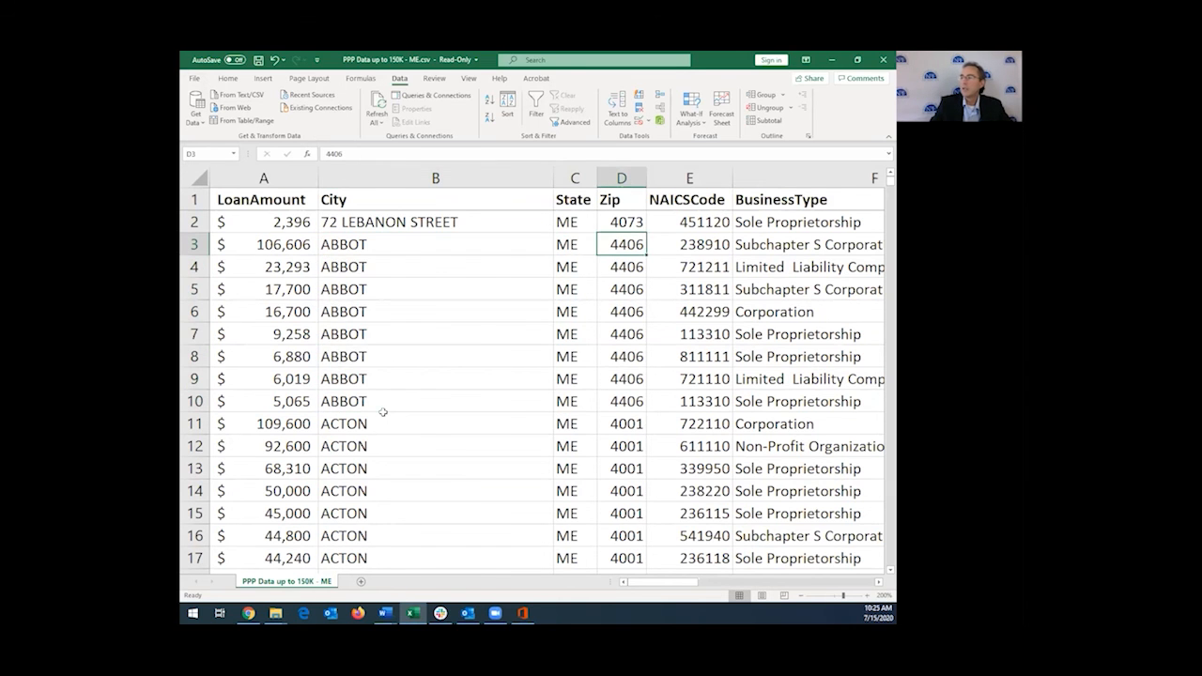
{"action": "key", "text": "Right"}
{"action": "key", "text": "Right"}
{"action": "key", "text": "Right"}
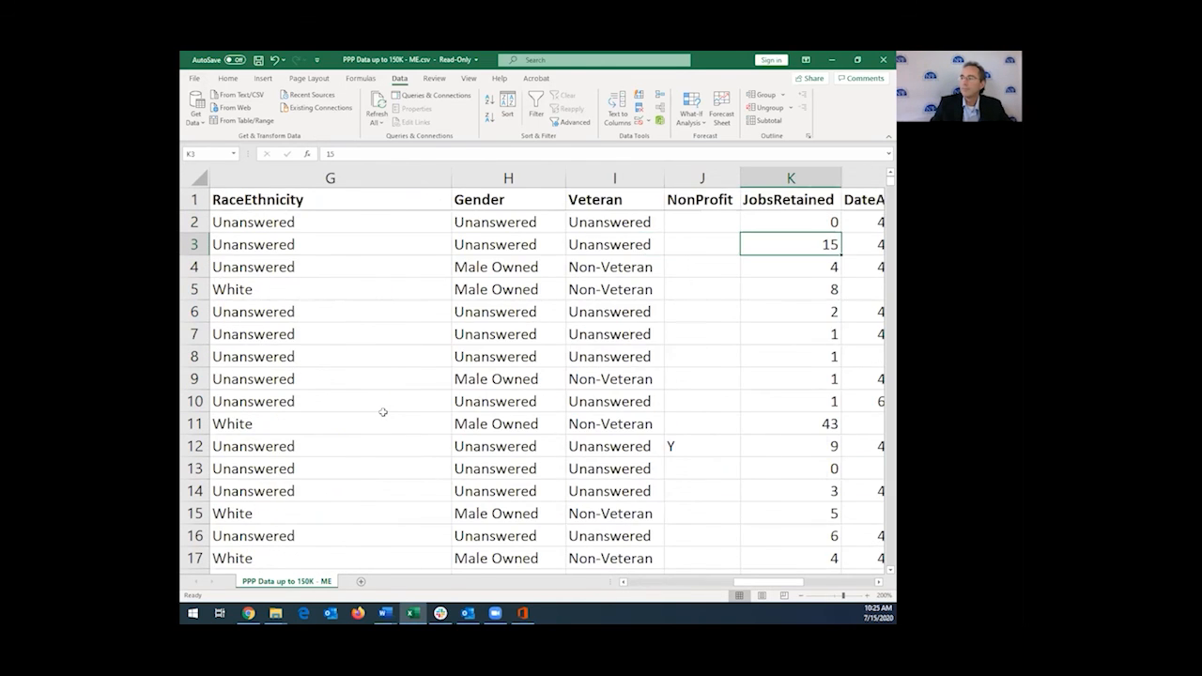
{"action": "key", "text": "Left"}
{"action": "key", "text": "Left"}
{"action": "key", "text": "Left"}
{"action": "key", "text": "Left"}
{"action": "key", "text": "Left"}
{"action": "key", "text": "Left"}
{"action": "key", "text": "Left"}
{"action": "key", "text": "Left"}
{"action": "key", "text": "Left"}
{"action": "key", "text": "Left"}
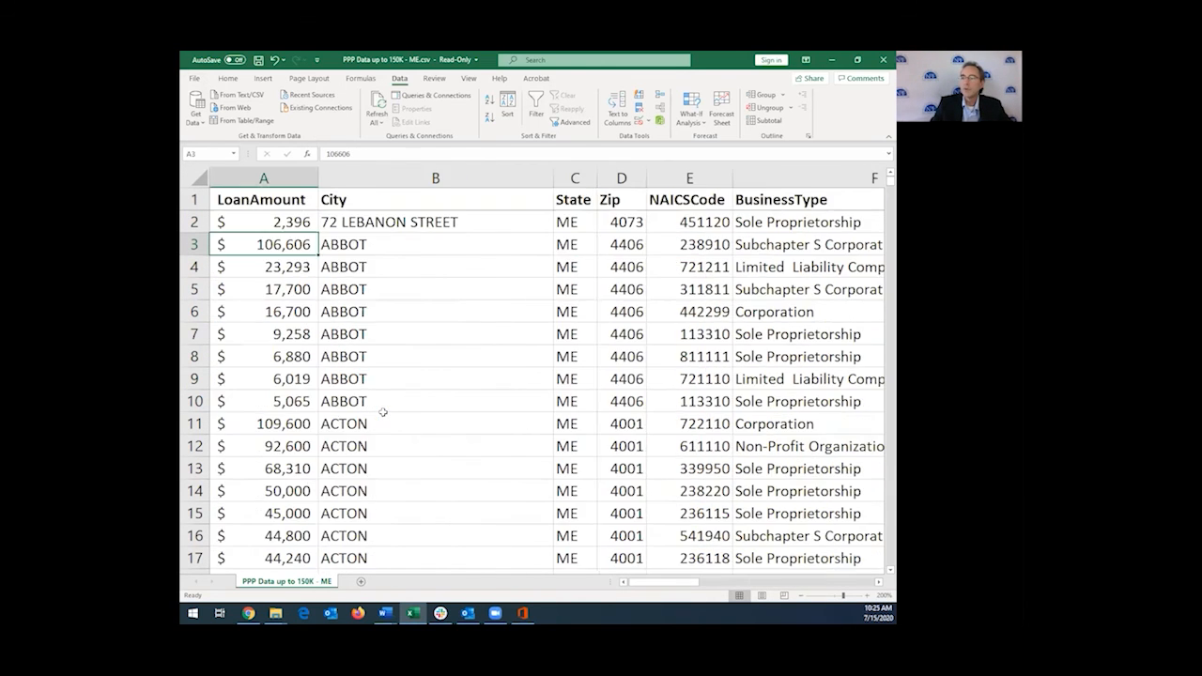
Step: Open the custom sort settings for the loan data and add a second level below City, keeping City sorted on Cell Values
{"action": "left_click", "coordinate": [354, 309]}
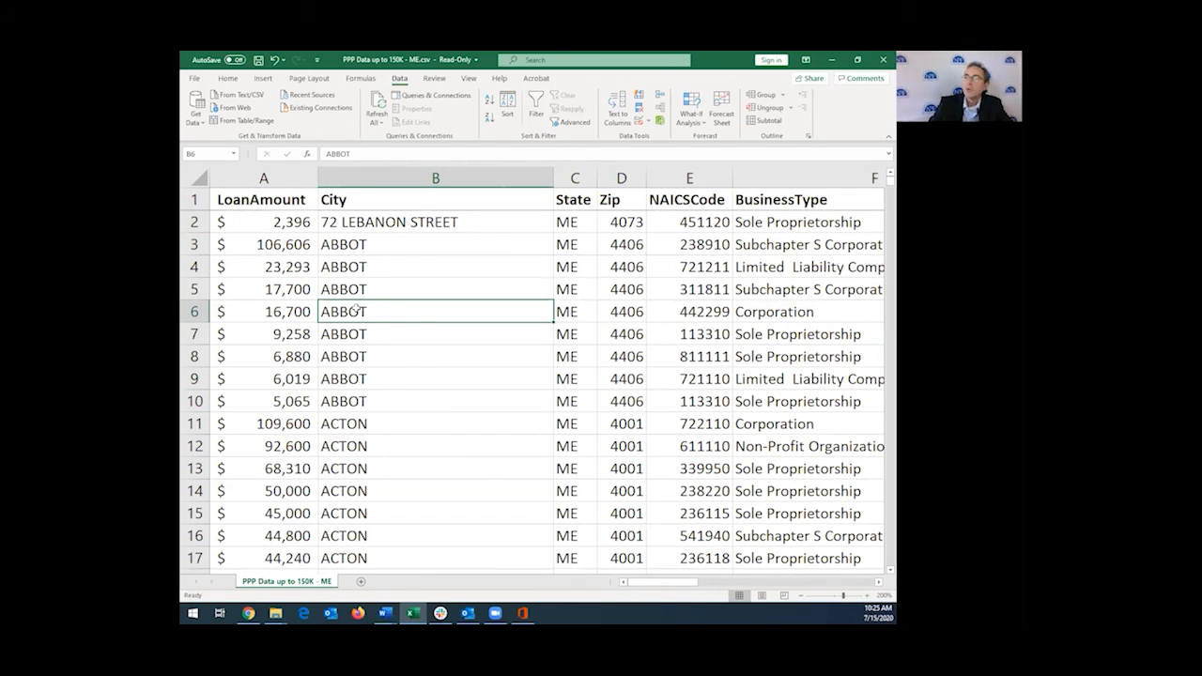
{"action": "left_click", "coordinate": [508, 104]}
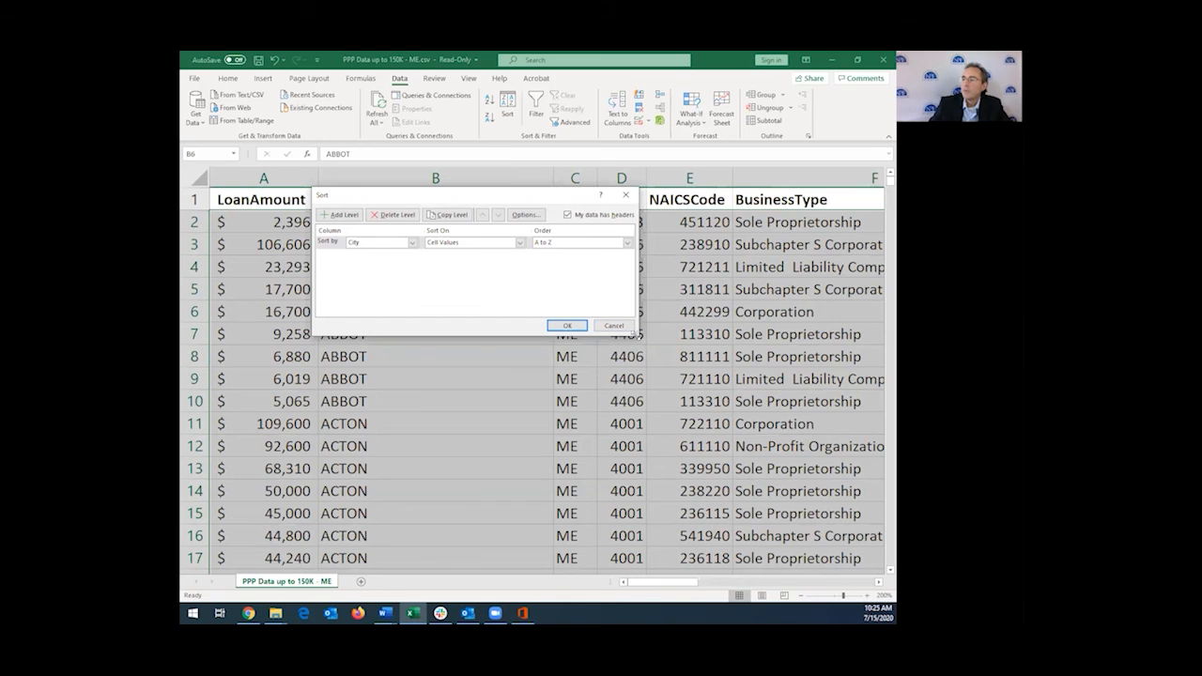
{"action": "left_click_drag", "start_coordinate": [633, 332], "coordinate": [858, 497]}
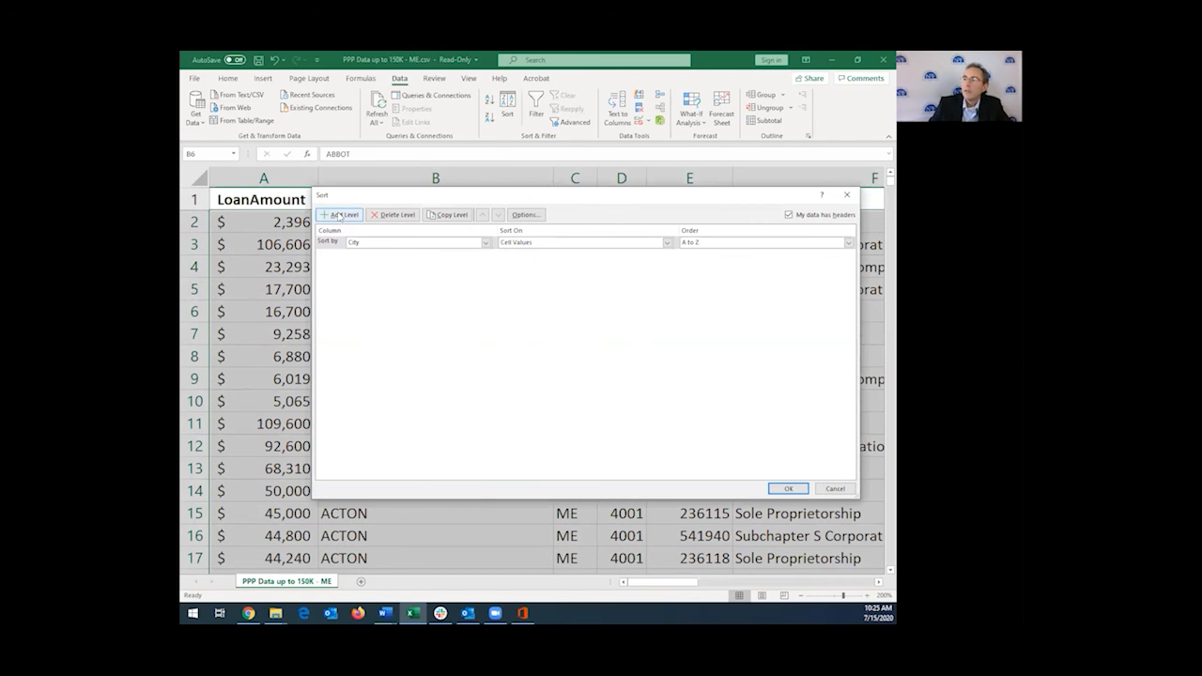
{"action": "left_click_drag", "start_coordinate": [353, 194], "coordinate": [303, 157]}
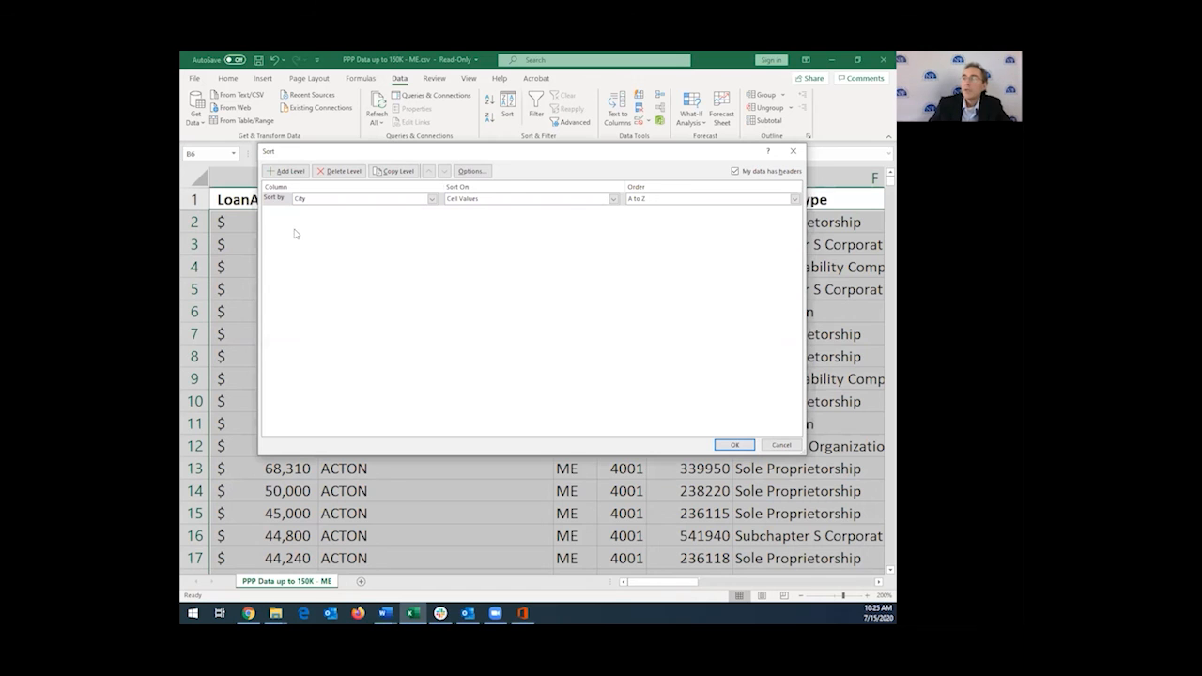
{"action": "left_click", "coordinate": [287, 171]}
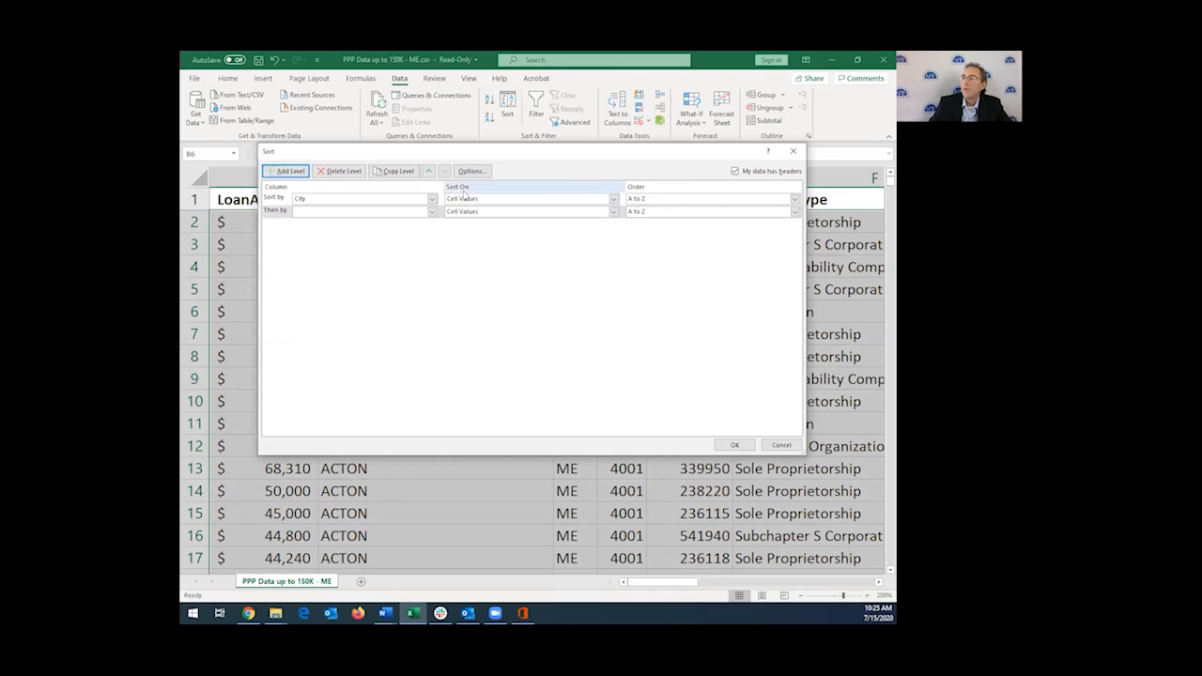
{"action": "left_click", "coordinate": [613, 199]}
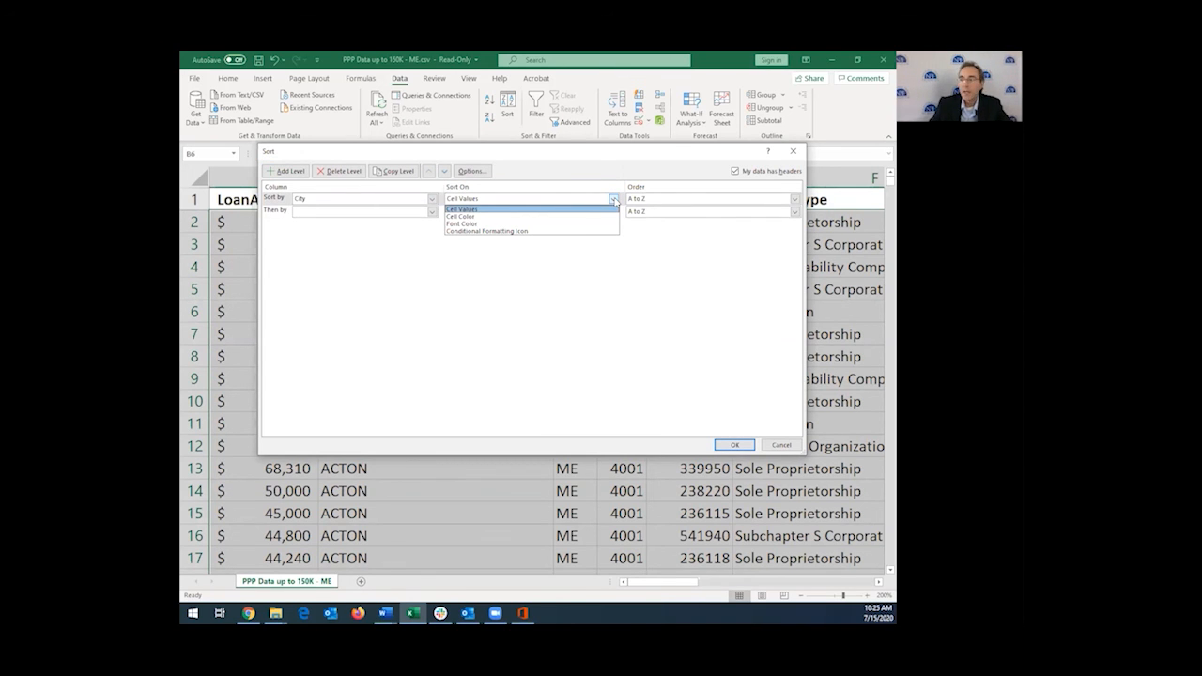
{"action": "left_click", "coordinate": [481, 210]}
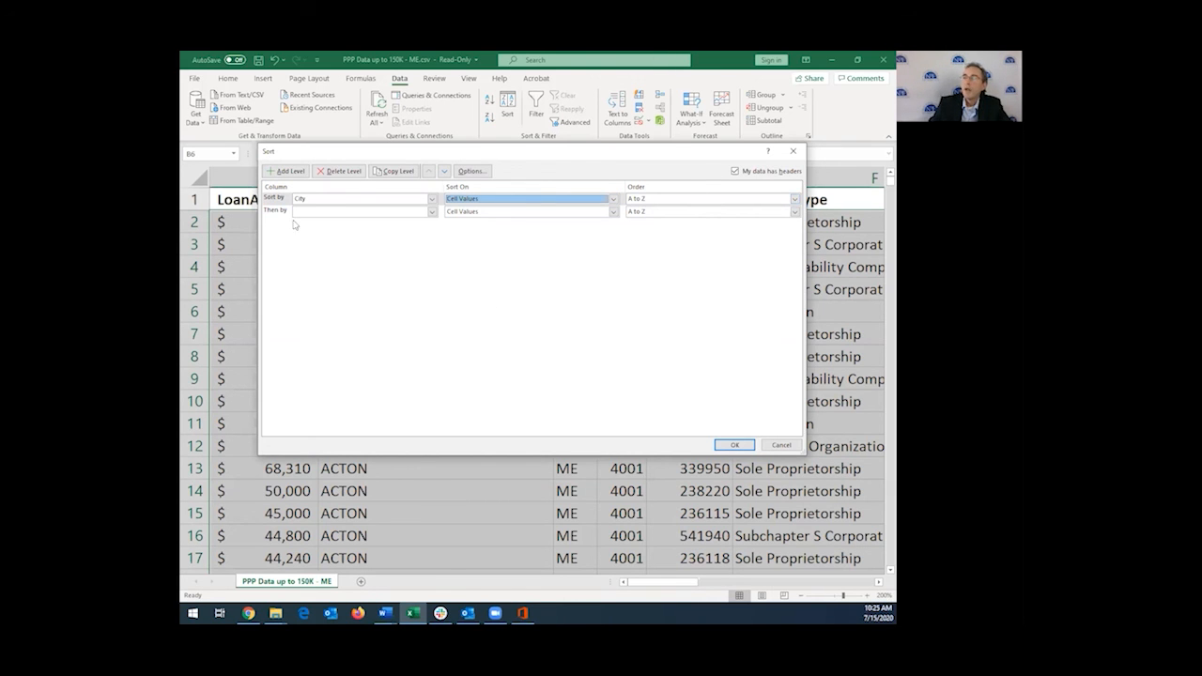
Step: Set the second sort level to LoanAmount, Largest to Smallest, and apply the sort
{"action": "left_click", "coordinate": [432, 212]}
{"action": "left_click", "coordinate": [377, 223]}
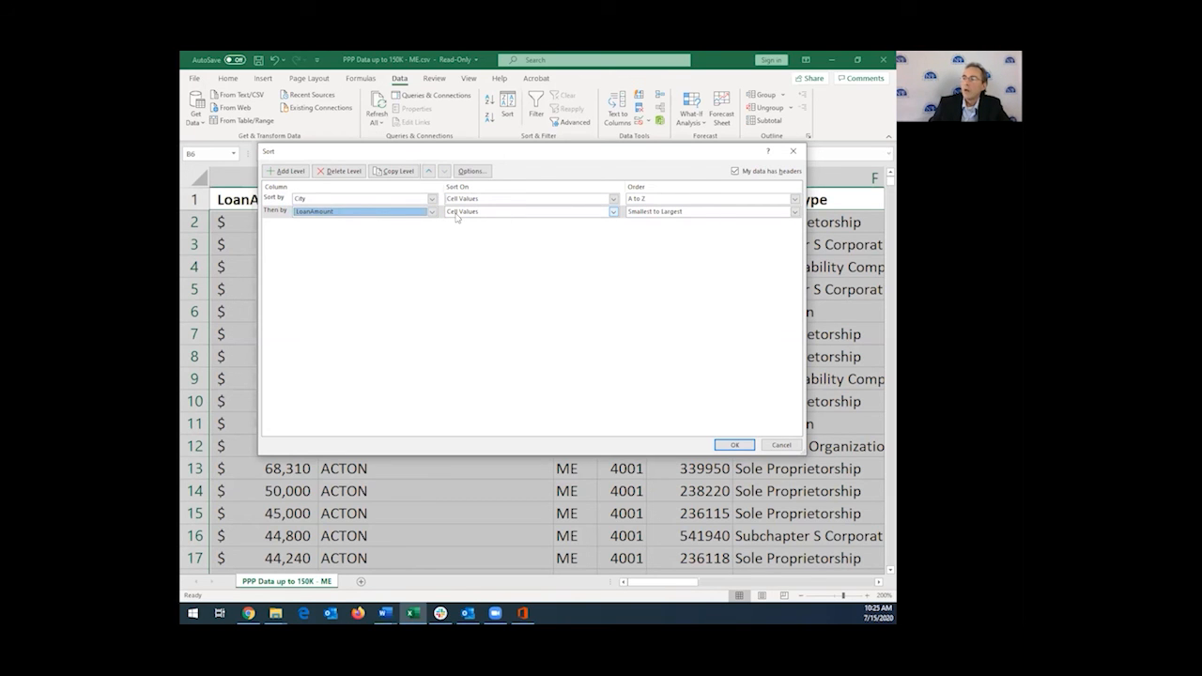
{"action": "left_click", "coordinate": [795, 212]}
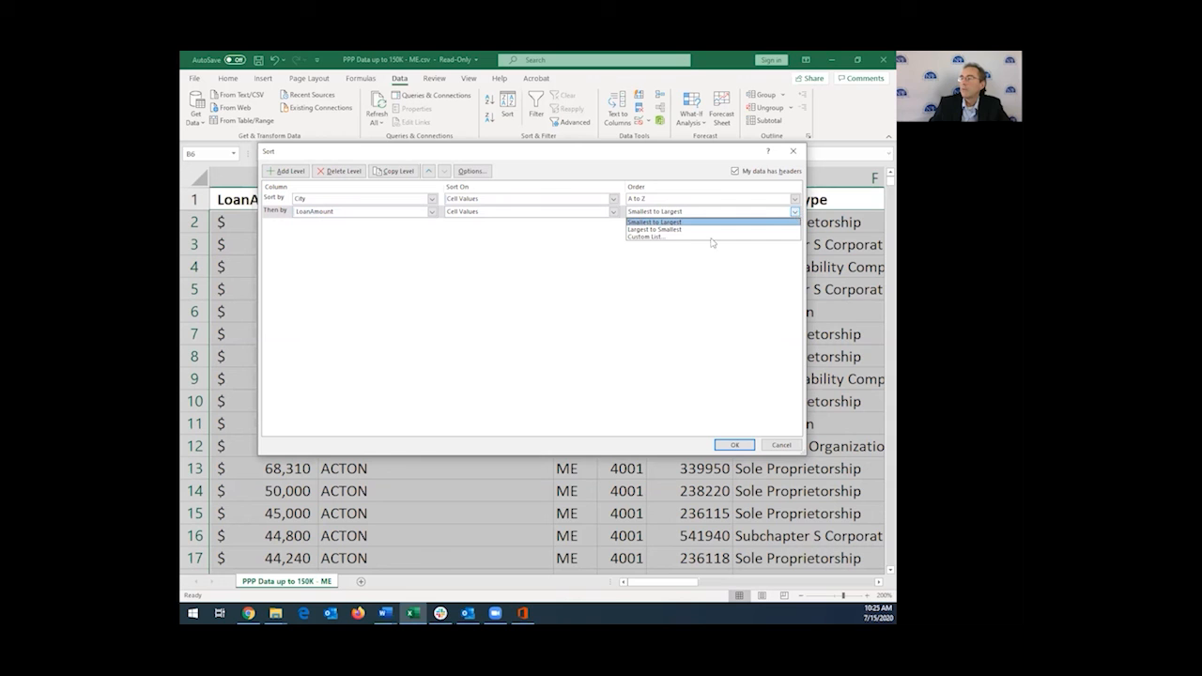
{"action": "left_click", "coordinate": [670, 230]}
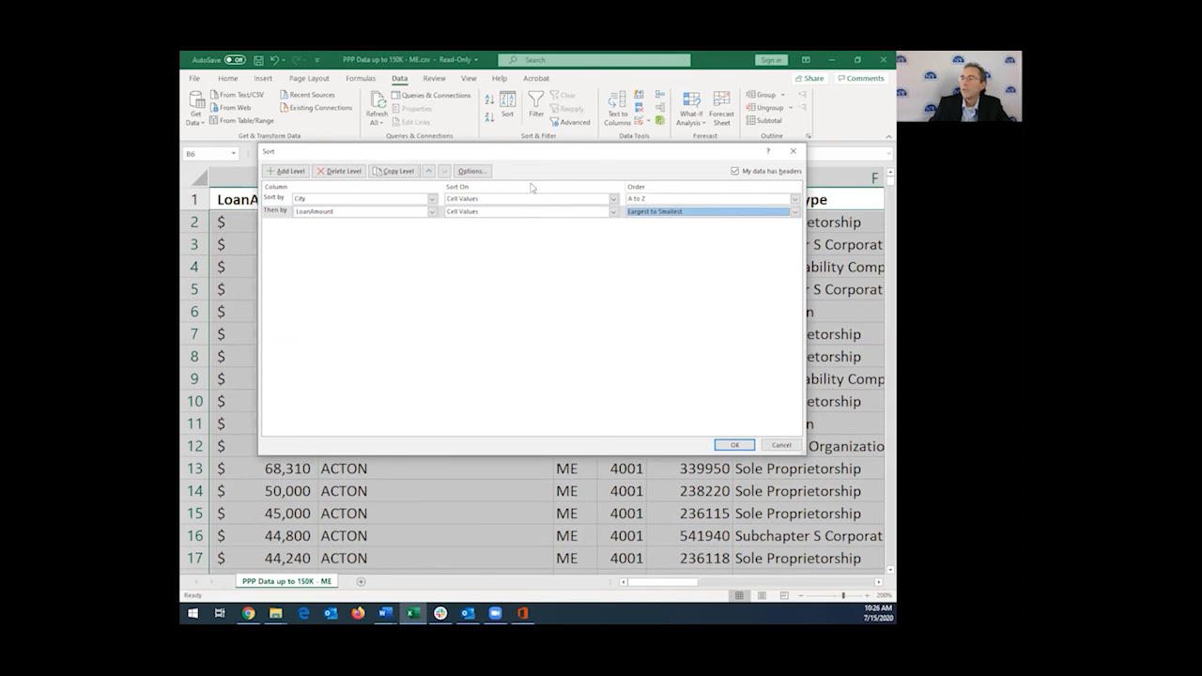
{"action": "left_click", "coordinate": [726, 470]}
Step: Select the Abbot rows 3 to 10 and single out their loan amounts in A3 to A10
{"action": "left_click", "coordinate": [357, 245]}
{"action": "left_click_drag", "start_coordinate": [195, 245], "coordinate": [195, 404]}
{"action": "left_click_drag", "start_coordinate": [278, 244], "coordinate": [282, 398]}
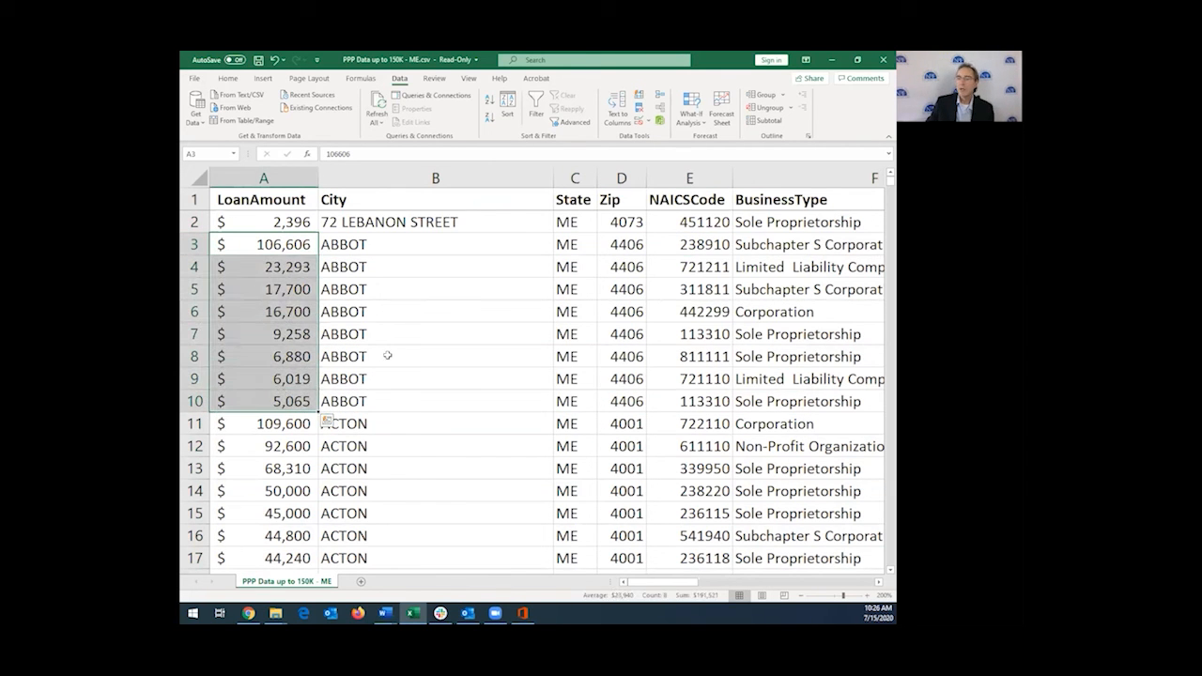
Step: Review the order of the loan amounts in the Acton records, continuing through Addison, Albany Twp and Albion
{"action": "scroll", "coordinate": [387, 356], "scroll_direction": "down", "scroll_amount": 3}
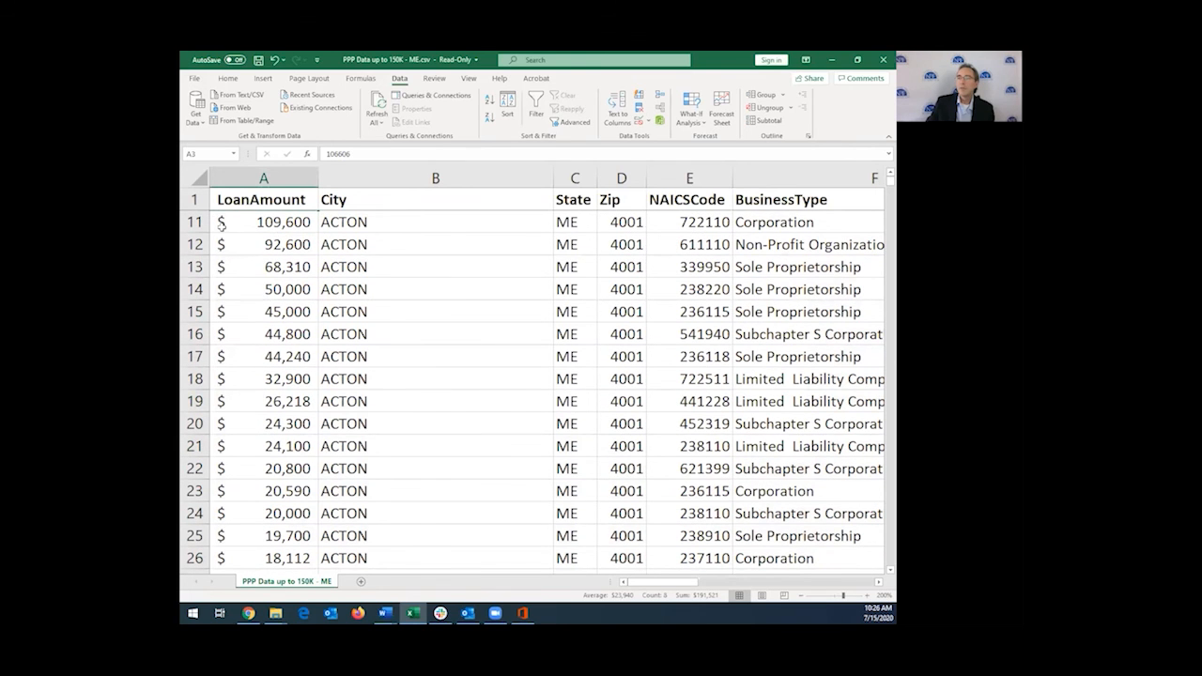
{"action": "left_click_drag", "start_coordinate": [195, 222], "coordinate": [227, 440]}
{"action": "left_click", "coordinate": [282, 425]}
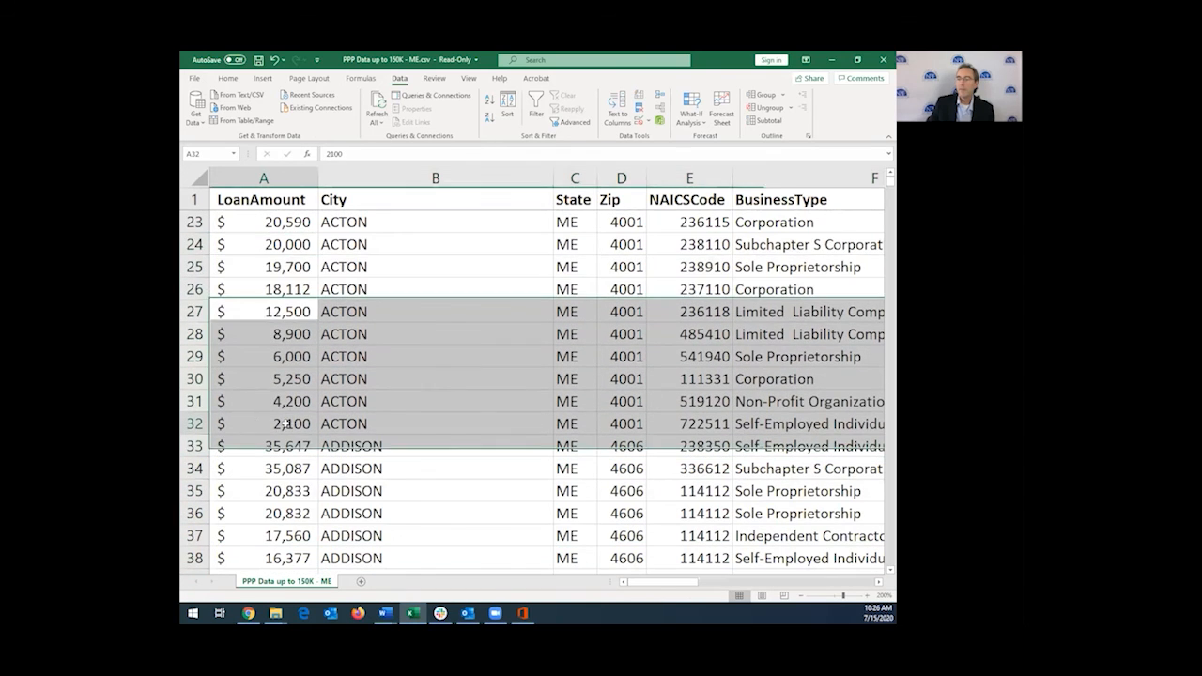
{"action": "scroll", "coordinate": [291, 428], "scroll_direction": "down", "scroll_amount": 4}
{"action": "scroll", "coordinate": [368, 385], "scroll_direction": "down", "scroll_amount": 20}
{"action": "scroll", "coordinate": [373, 385], "scroll_direction": "up", "scroll_amount": 3}
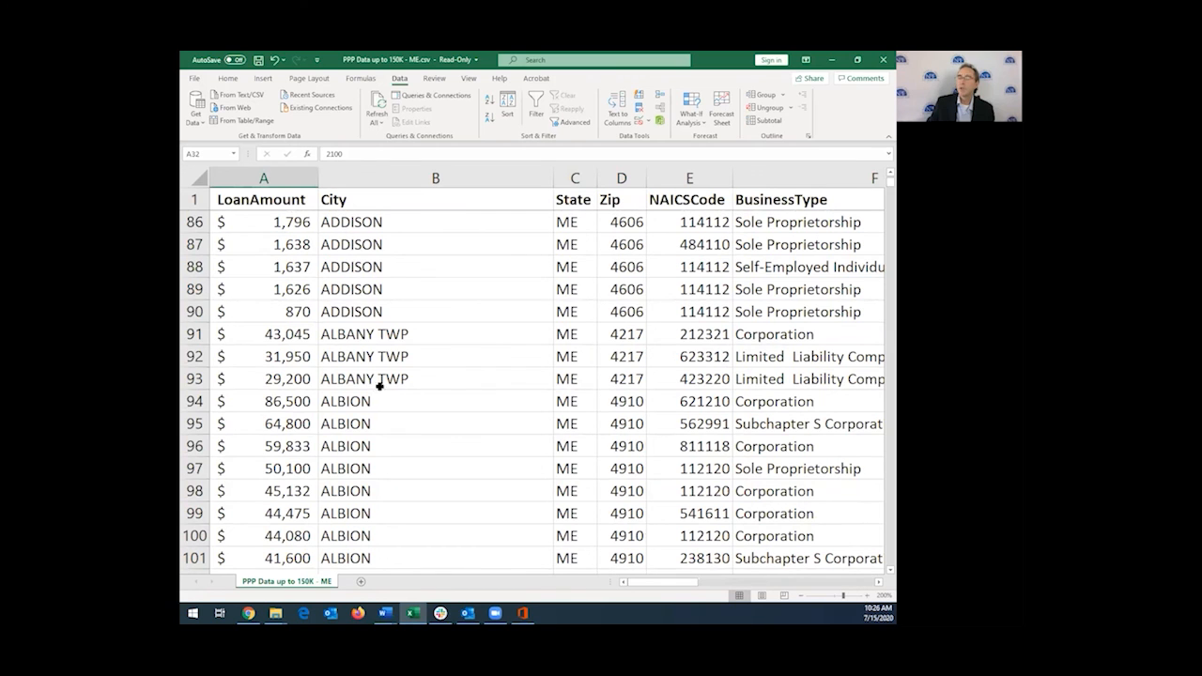
{"action": "scroll", "coordinate": [382, 384], "scroll_direction": "down", "scroll_amount": 6}
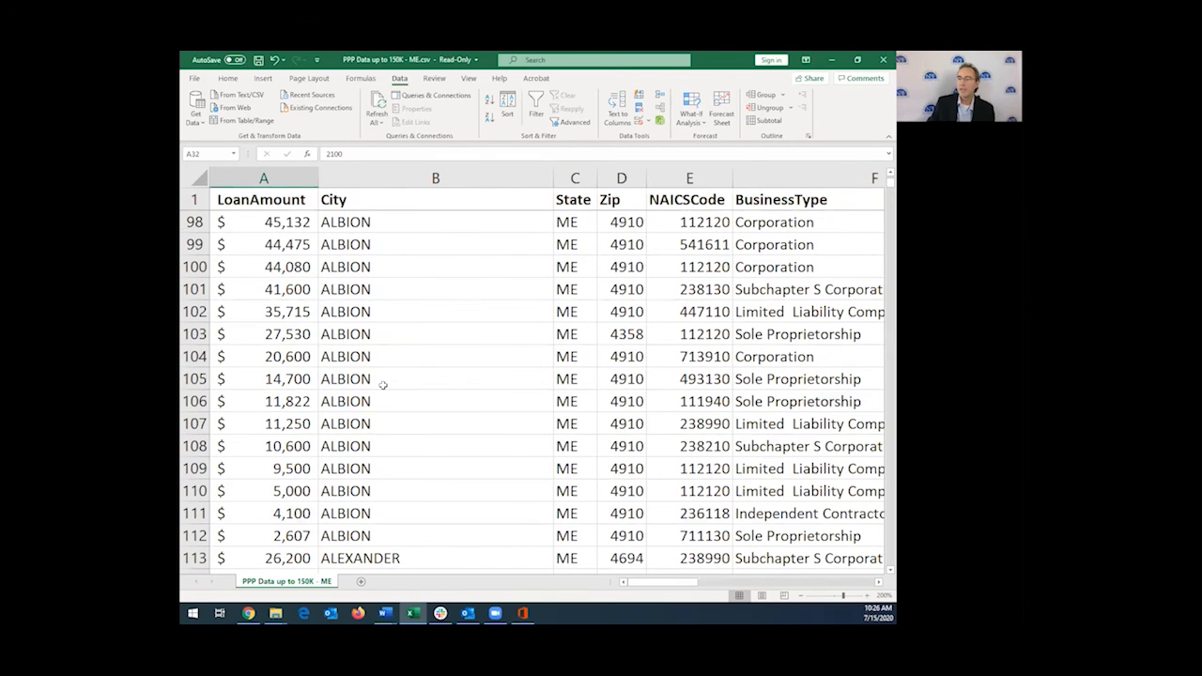
{"action": "scroll", "coordinate": [381, 384], "scroll_direction": "up", "scroll_amount": 20}
Step: Reopen the custom sort settings and add three empty levels between City and LoanAmount
{"action": "left_click", "coordinate": [508, 102]}
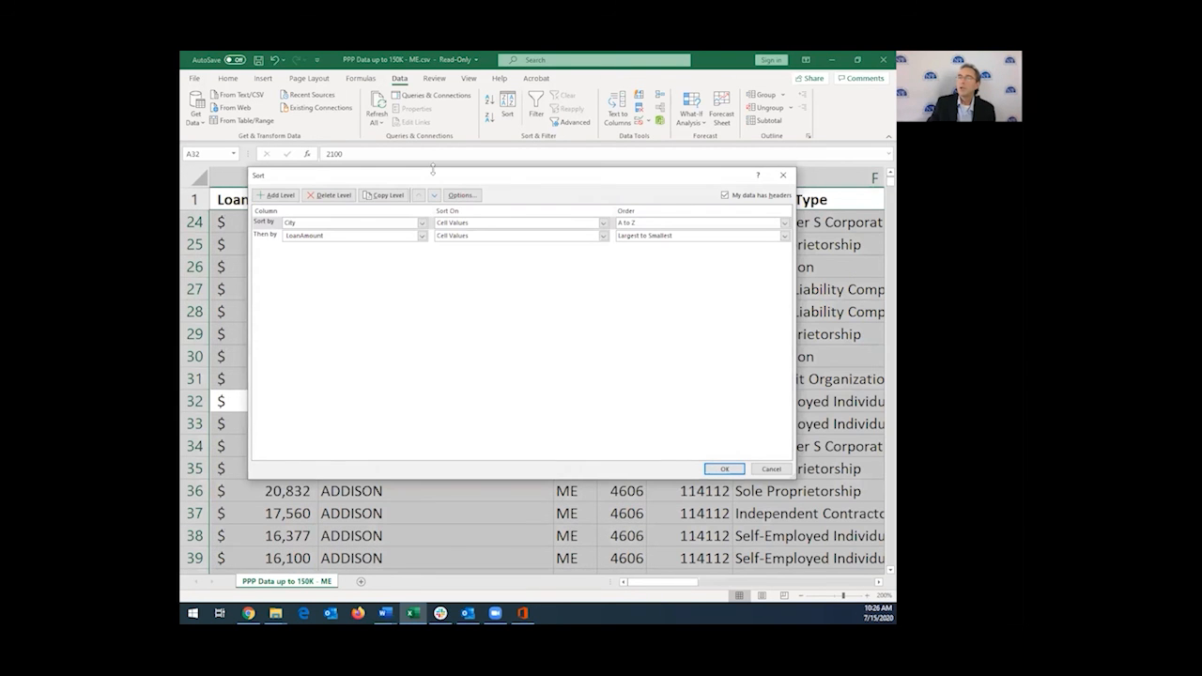
{"action": "left_click", "coordinate": [278, 195]}
{"action": "left_click", "coordinate": [278, 195]}
{"action": "left_click", "coordinate": [278, 196]}
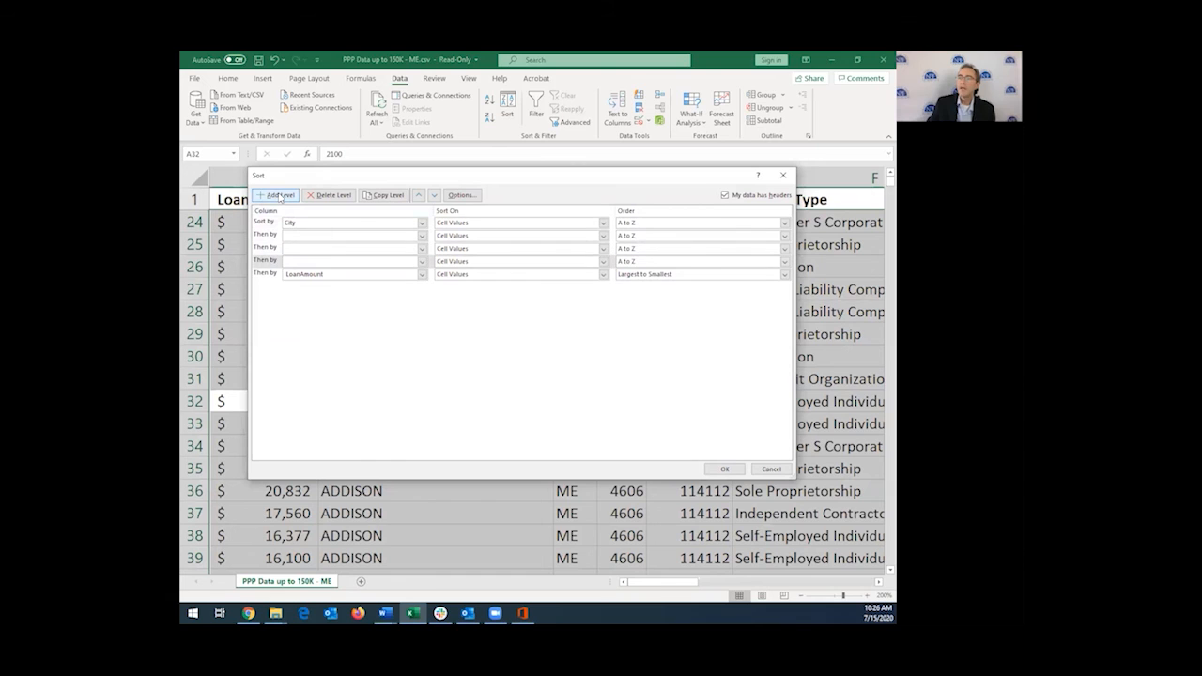
Step: Assign Zip, NAICSCode and BusinessType, in that order, to the three empty sort levels
{"action": "left_click", "coordinate": [421, 235]}
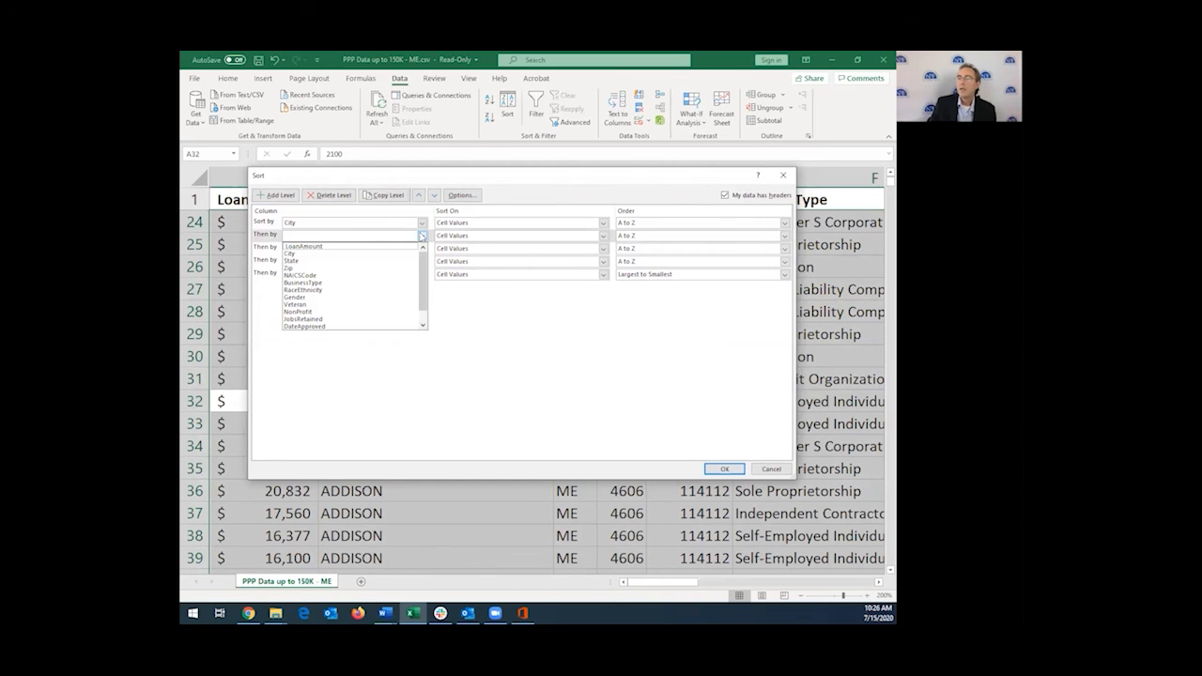
{"action": "left_click", "coordinate": [354, 268]}
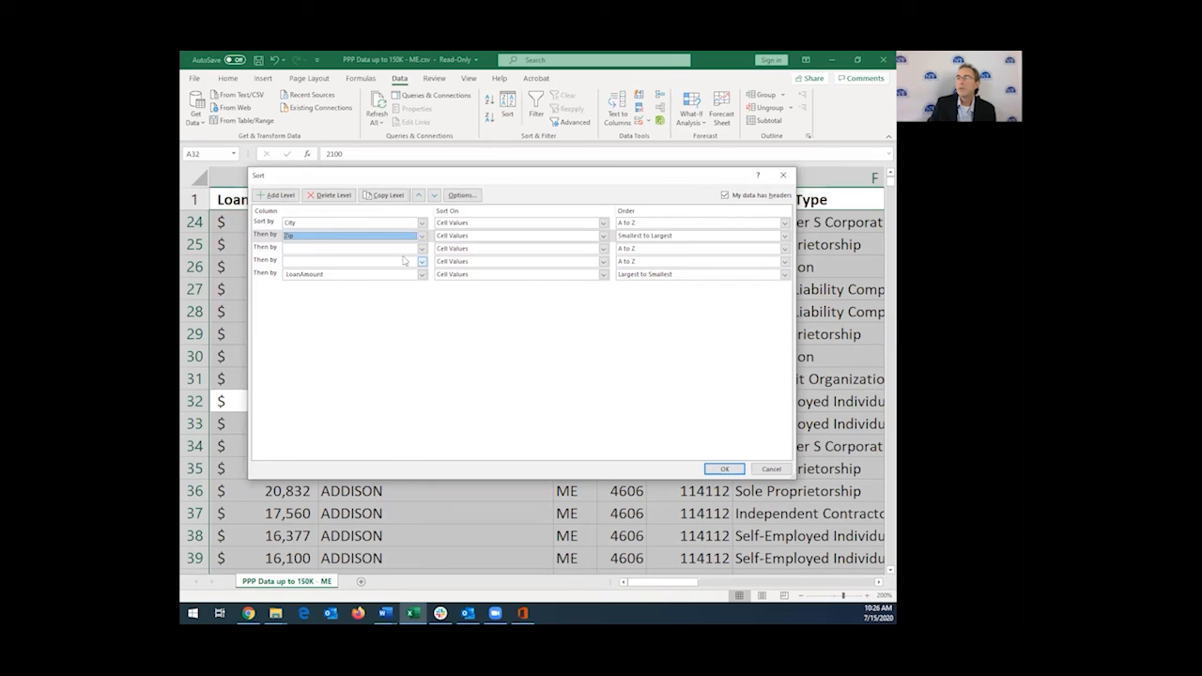
{"action": "left_click", "coordinate": [422, 248]}
{"action": "left_click", "coordinate": [371, 292]}
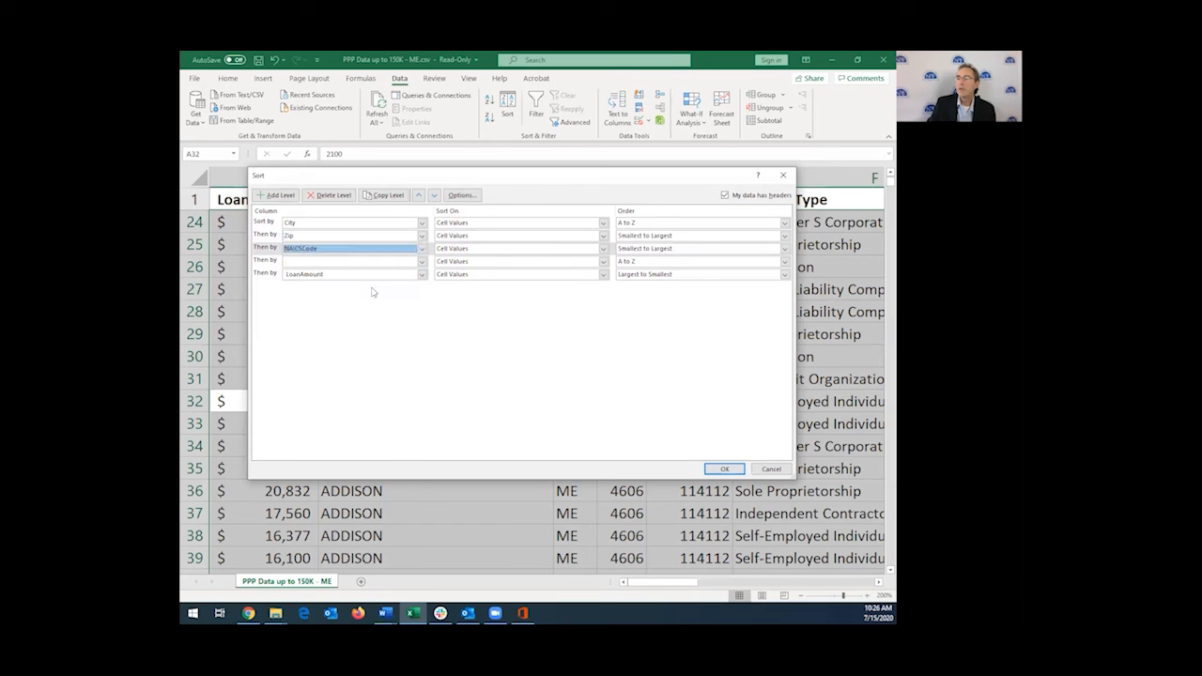
{"action": "left_click", "coordinate": [422, 261]}
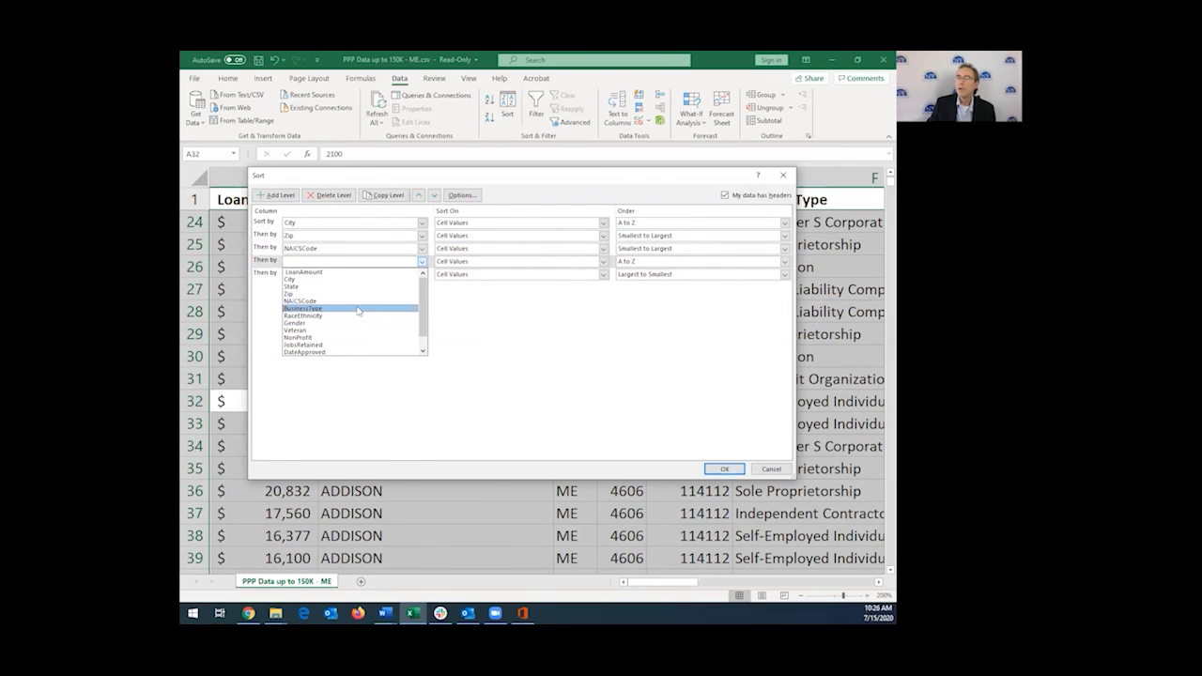
{"action": "left_click", "coordinate": [358, 309]}
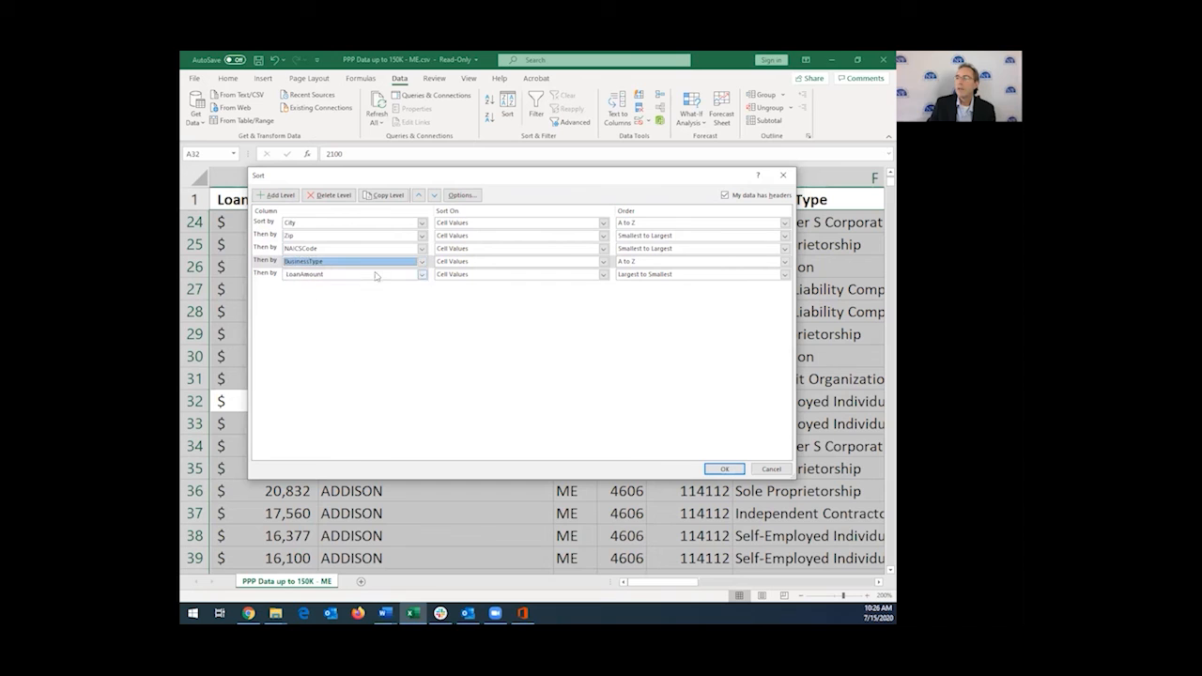
Step: Keep Zip and NAICSCode ordered Smallest to Largest and apply the five-level sort
{"action": "left_click", "coordinate": [671, 237]}
{"action": "left_click", "coordinate": [671, 237]}
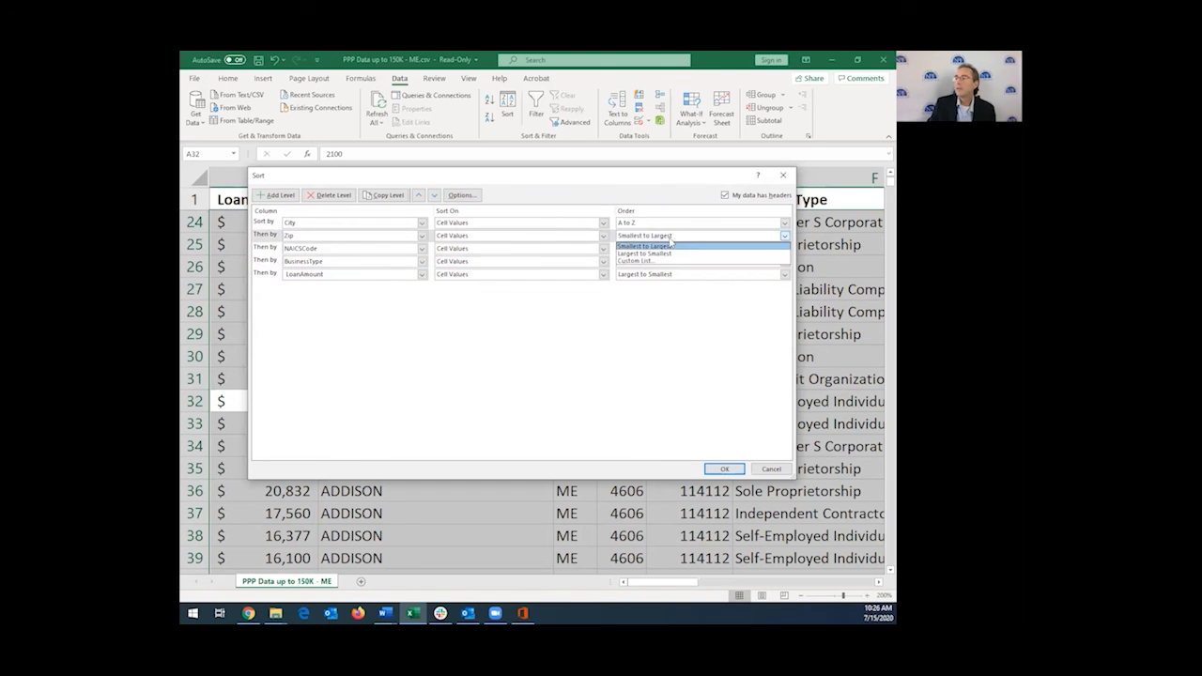
{"action": "left_click", "coordinate": [668, 246]}
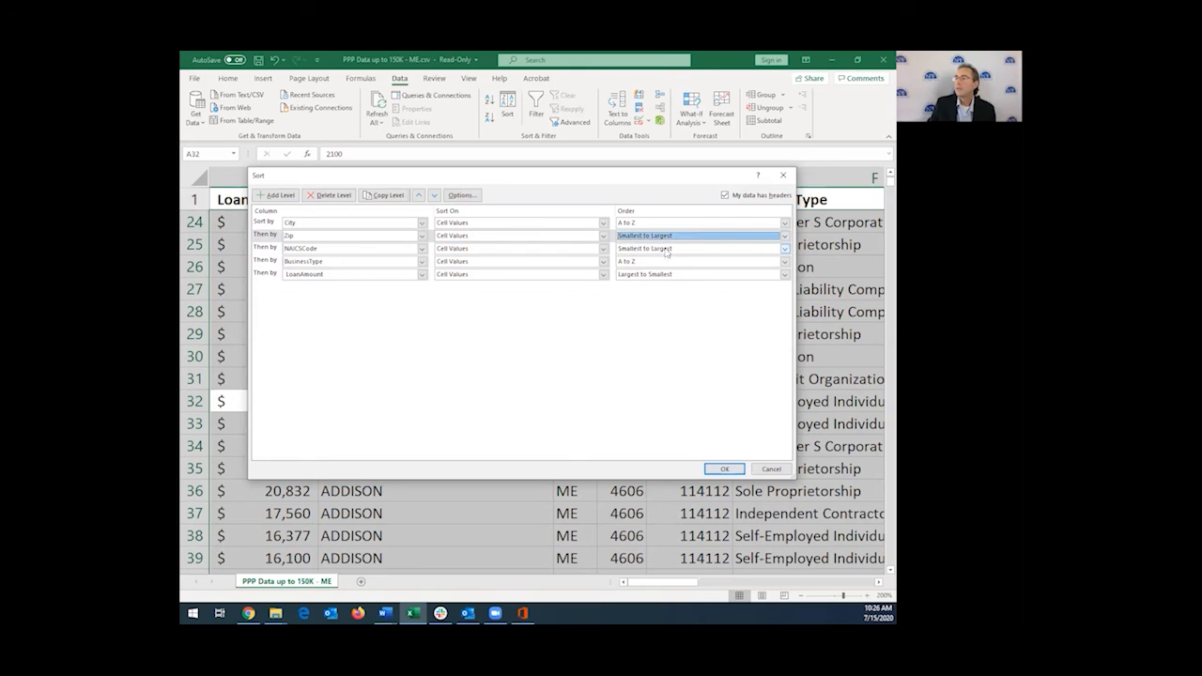
{"action": "left_click", "coordinate": [665, 249]}
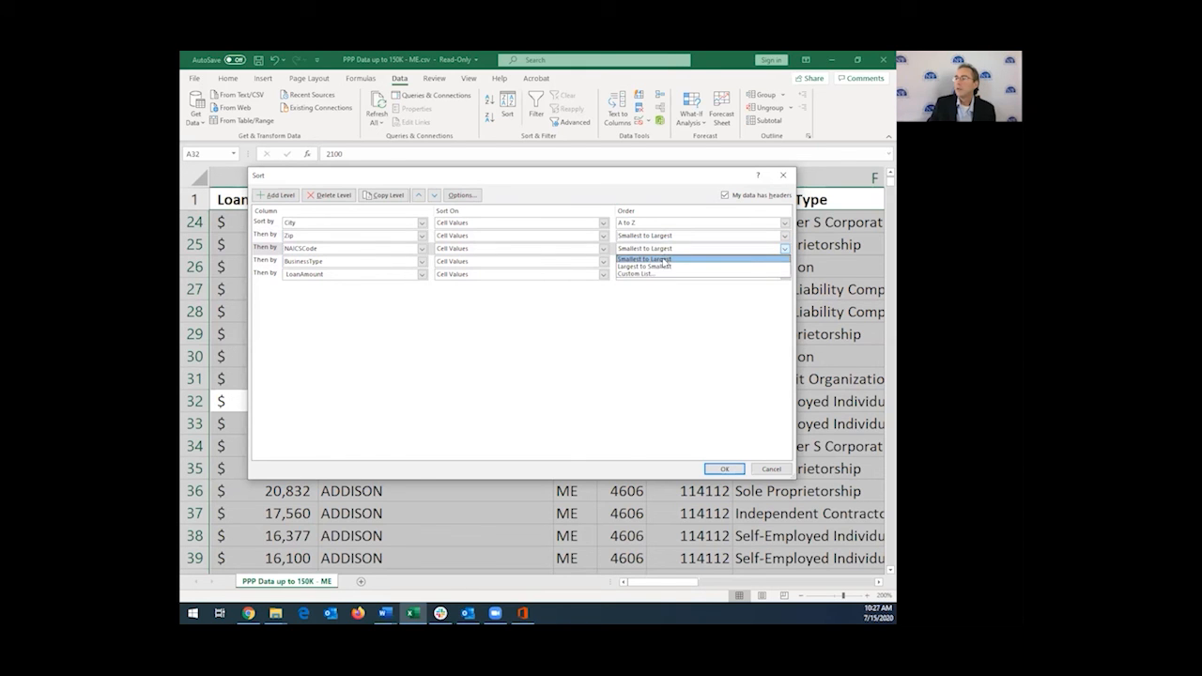
{"action": "left_click", "coordinate": [666, 259]}
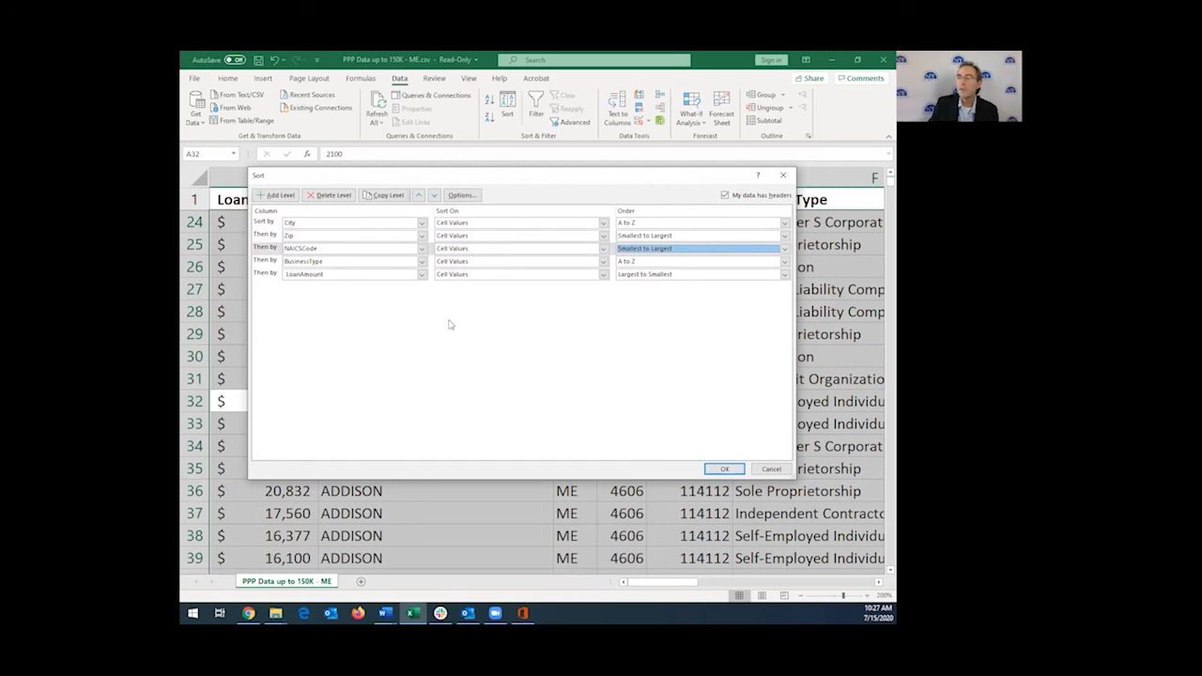
{"action": "left_click", "coordinate": [725, 469]}
Step: Review the re-sorted records from Addison through Albany Twp to the start of Albion
{"action": "scroll", "coordinate": [403, 349], "scroll_direction": "down", "scroll_amount": 4}
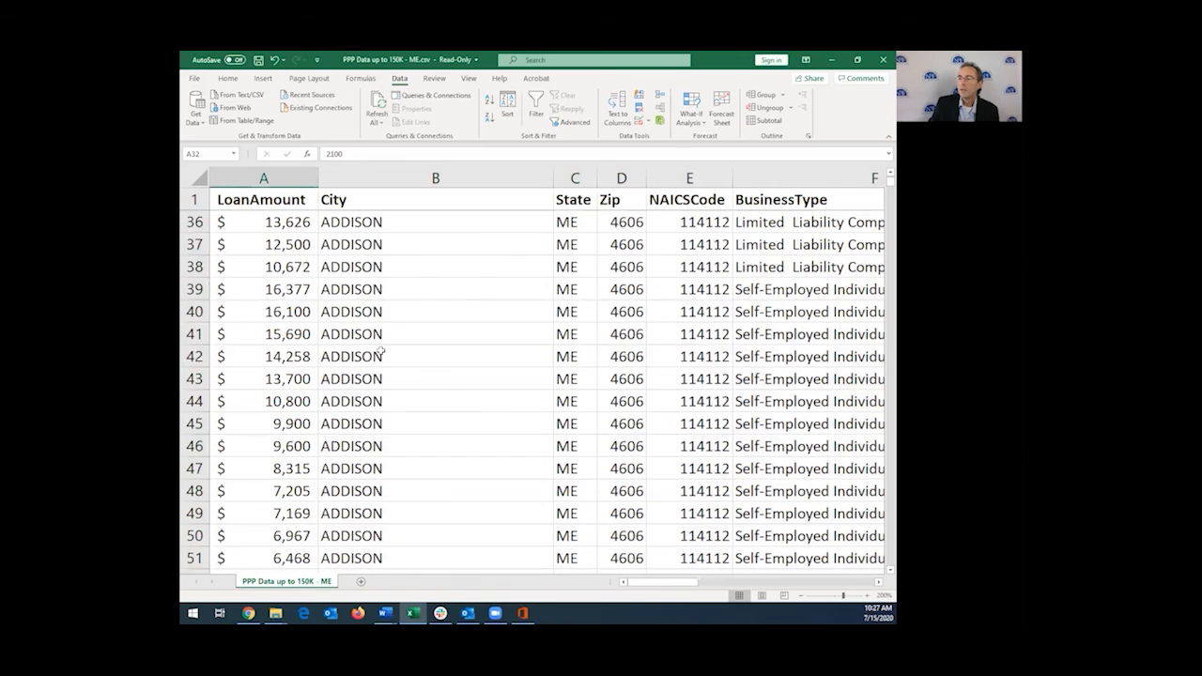
{"action": "left_click", "coordinate": [404, 353]}
{"action": "key", "text": "Page_Down"}
{"action": "key", "text": "Page_Down"}
{"action": "key", "text": "Page_Down"}
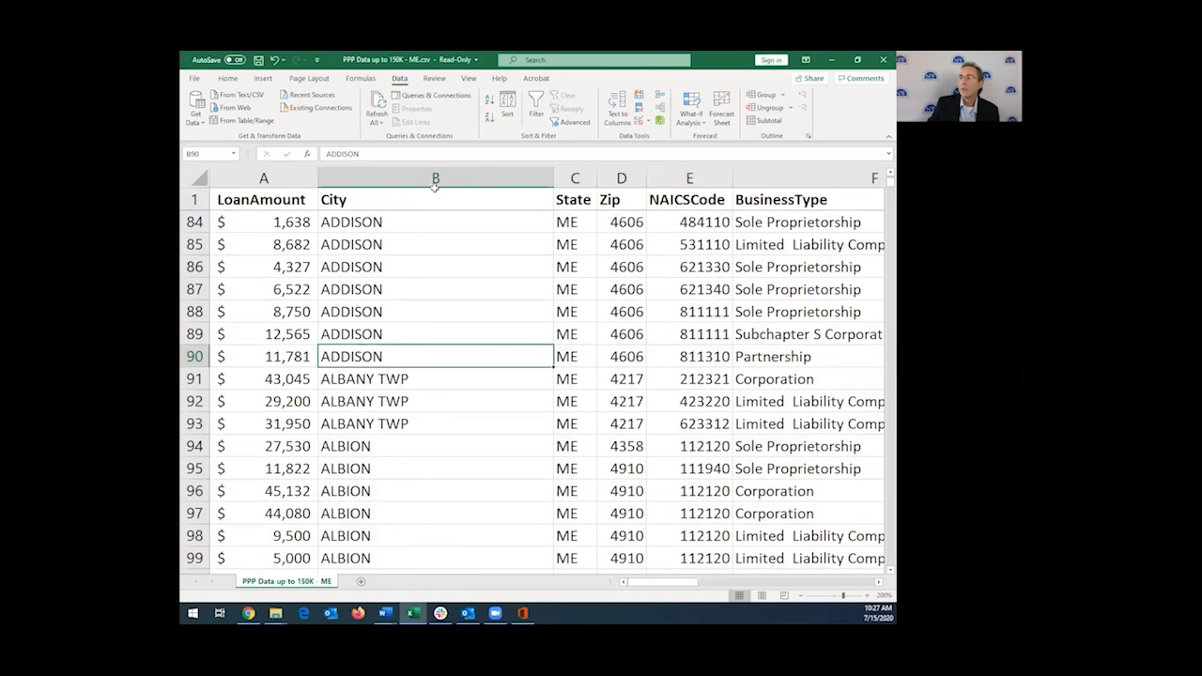
Step: Search the City column for the first PORTLAND record and select its City cell, B14948
{"action": "left_click", "coordinate": [439, 173]}
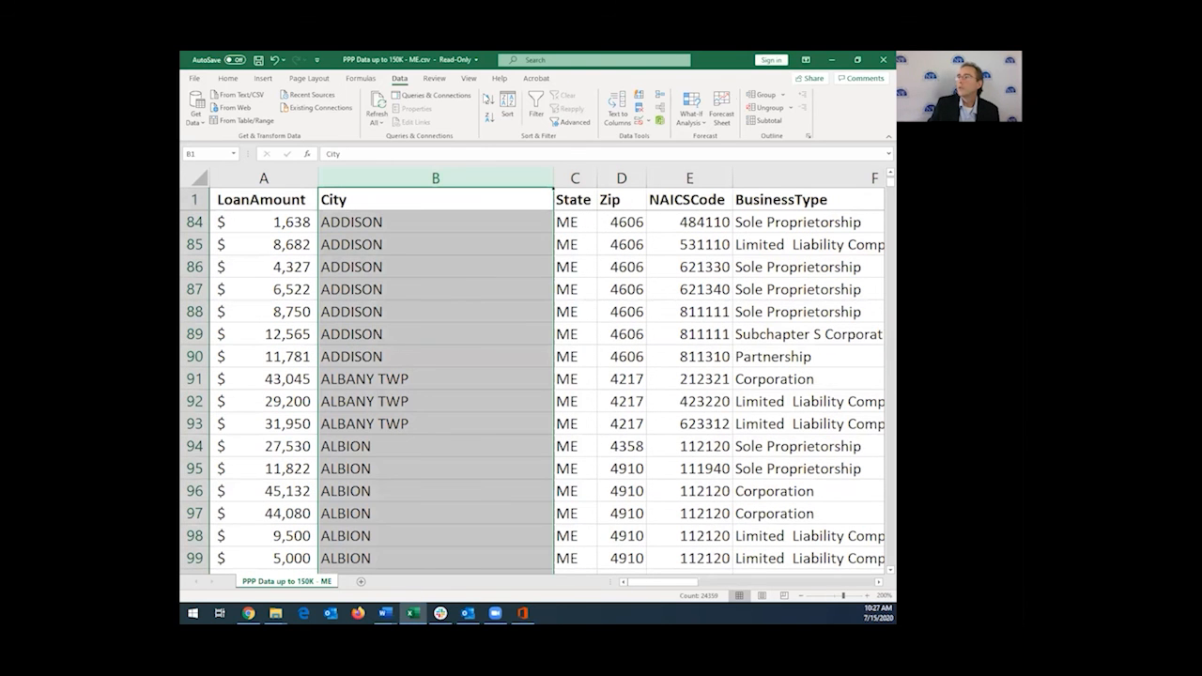
{"action": "left_click", "coordinate": [225, 79]}
{"action": "left_click", "coordinate": [766, 108]}
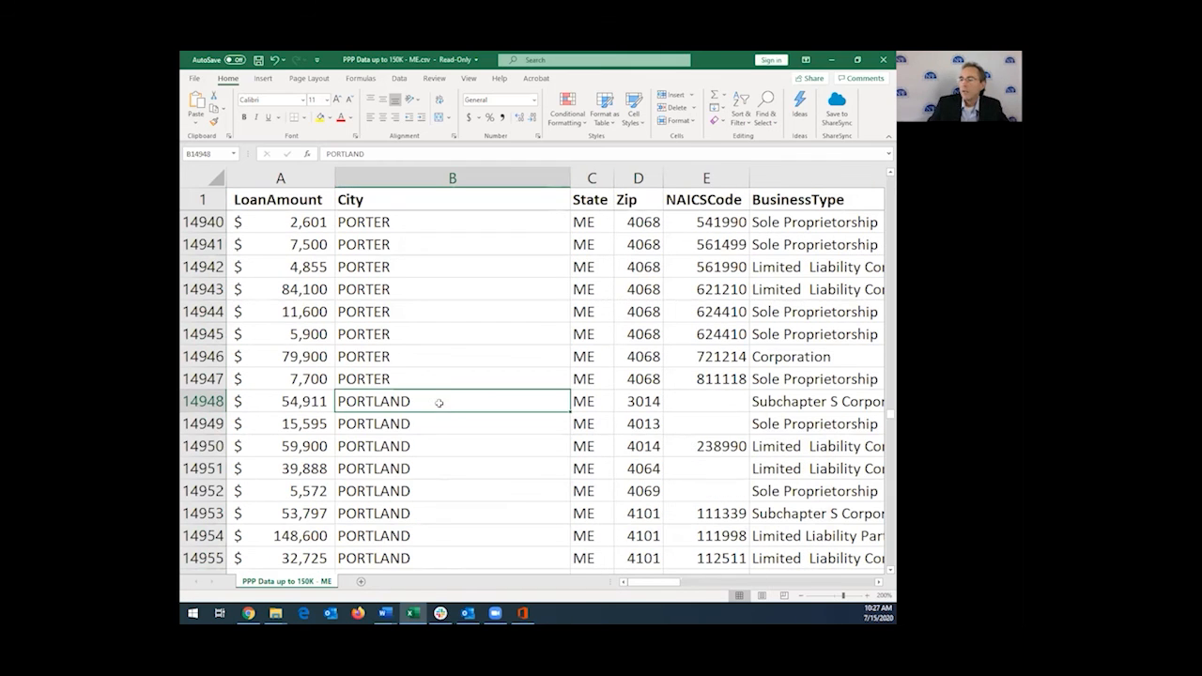
{"action": "key", "text": "Left"}
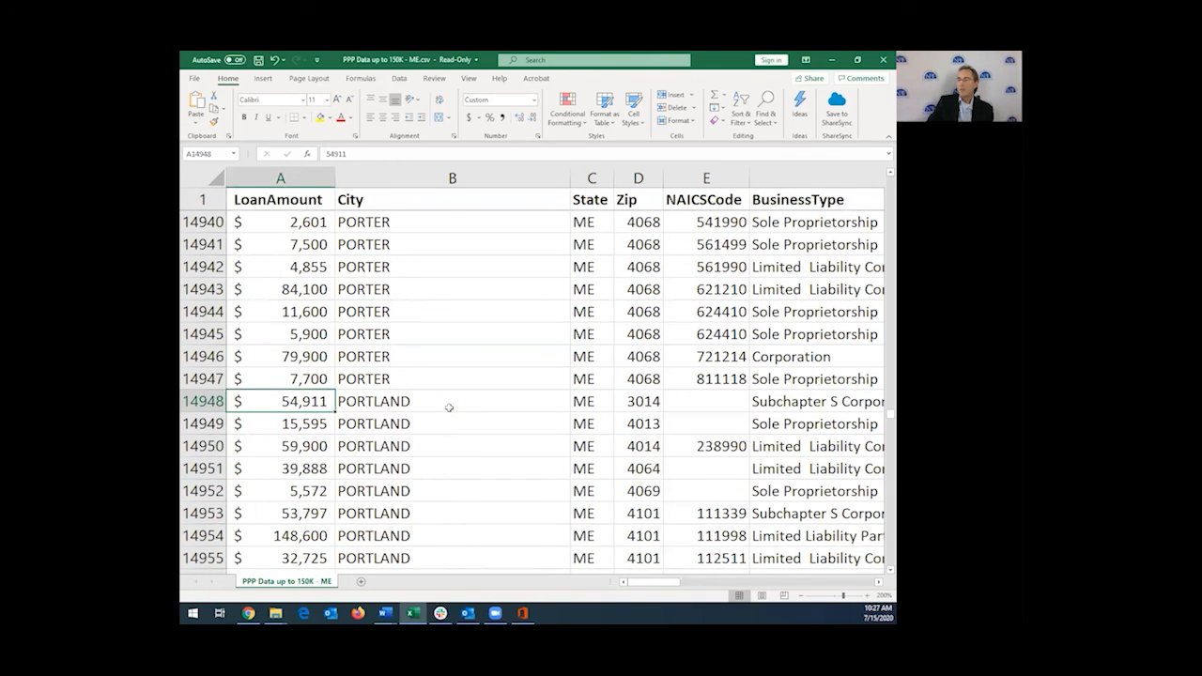
{"action": "left_click", "coordinate": [449, 406]}
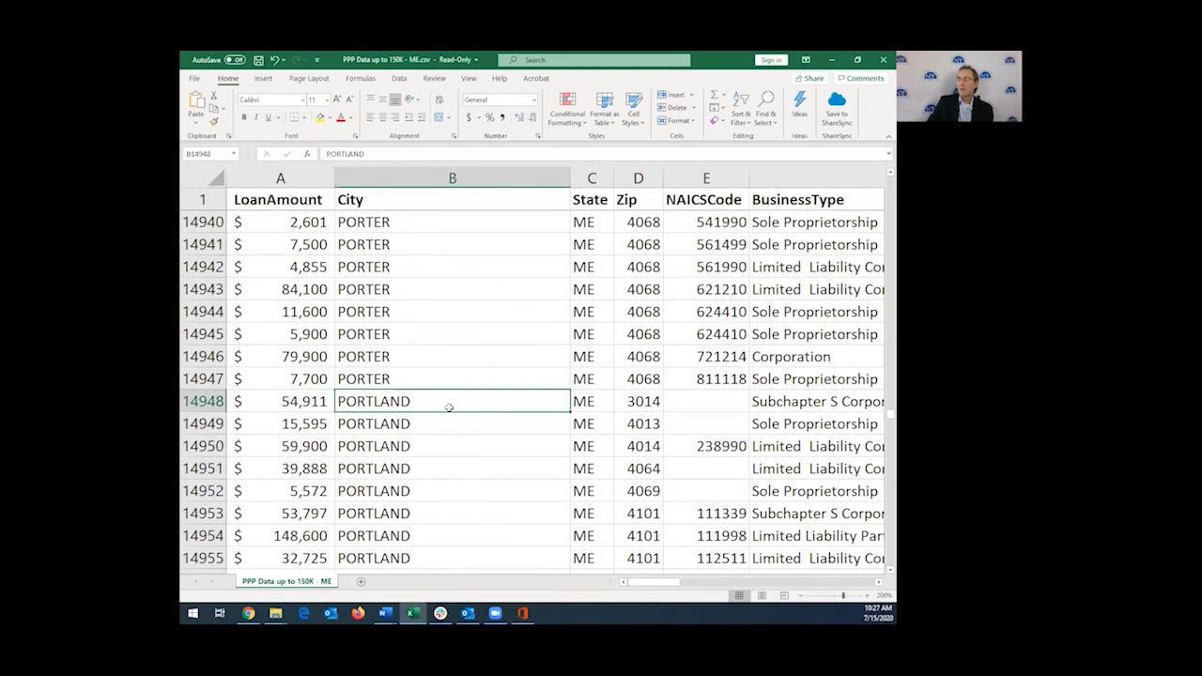
Step: Examine the first Portland records and select D14953, the Zip cell of the first 4101 record
{"action": "key", "text": "Down"}
{"action": "key", "text": "Down"}
{"action": "key", "text": "Down"}
{"action": "key", "text": "Down"}
{"action": "key", "text": "Down"}
{"action": "key", "text": "Down"}
{"action": "key", "text": "Down"}
{"action": "key", "text": "Down"}
{"action": "key", "text": "Down"}
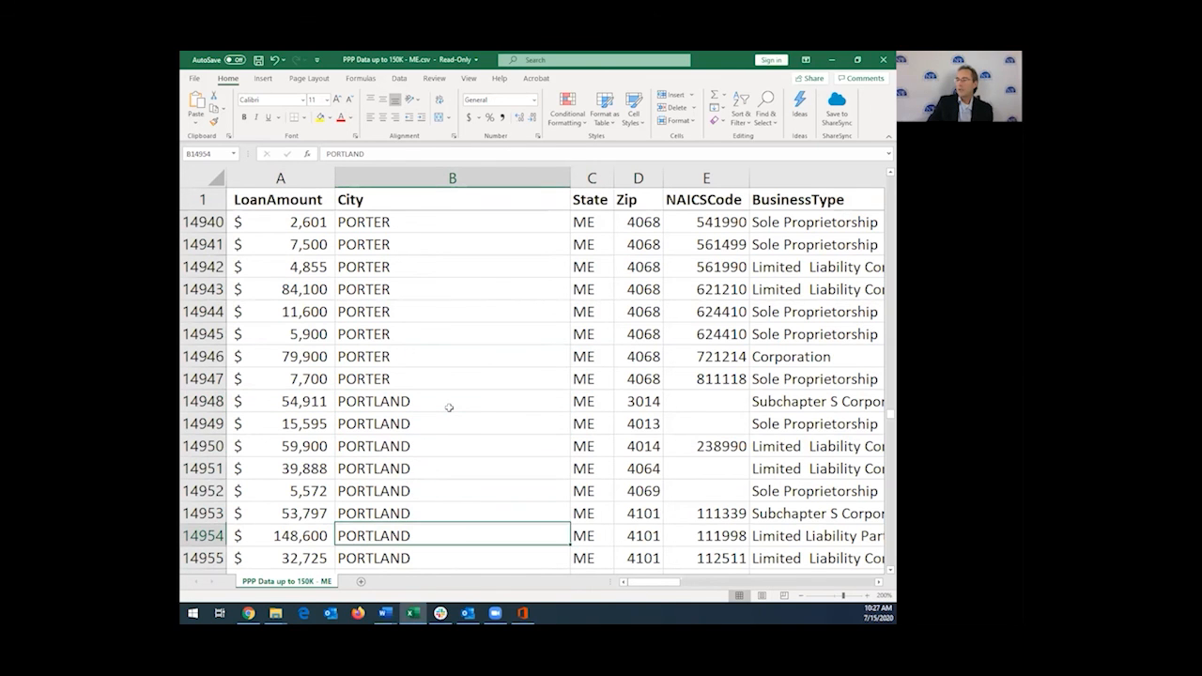
{"action": "key", "text": "Up"}
{"action": "key", "text": "Up"}
{"action": "key", "text": "Up"}
{"action": "key", "text": "Up"}
{"action": "key", "text": "Right"}
{"action": "key", "text": "Right"}
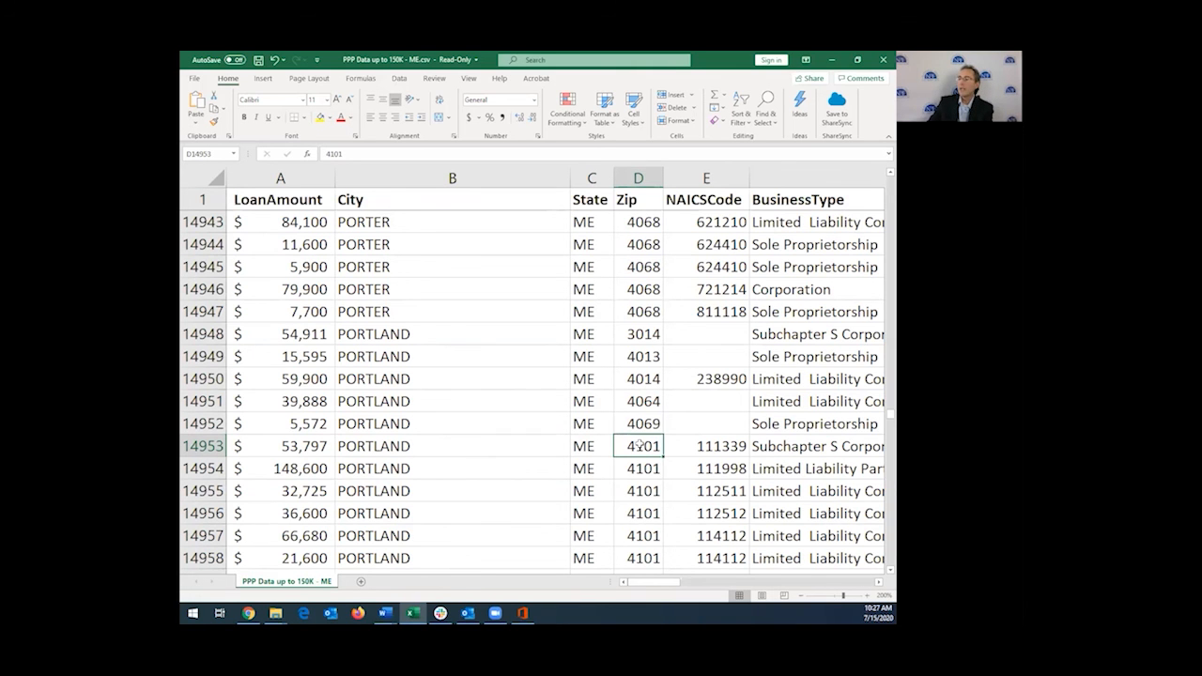
{"action": "scroll", "coordinate": [638, 446], "scroll_direction": "down", "scroll_amount": 5}
{"action": "left_click", "coordinate": [639, 446]}
Step: Go down the Zip column through Portland's 4101 records past row 15128 to examine their NAICS code ordering
{"action": "key", "text": "Down"}
{"action": "key", "text": "Down"}
{"action": "key", "text": "Down"}
{"action": "key", "text": "Down"}
{"action": "key", "text": "Down"}
{"action": "key", "text": "Down"}
{"action": "key", "text": "Down"}
{"action": "key", "text": "Down"}
{"action": "key", "text": "Down"}
{"action": "key", "text": "Down"}
{"action": "key", "text": "Down"}
{"action": "key", "text": "Down"}
{"action": "key", "text": "Down"}
{"action": "key", "text": "Down"}
{"action": "key", "text": "Down"}
{"action": "key", "text": "Down"}
{"action": "key", "text": "Down"}
{"action": "key", "text": "Down"}
{"action": "key", "text": "Down"}
{"action": "key", "text": "Down"}
{"action": "key", "text": "Down"}
{"action": "key", "text": "Down"}
{"action": "key", "text": "Down"}
{"action": "key", "text": "Down"}
{"action": "key", "text": "Down"}
{"action": "key", "text": "Down"}
{"action": "key", "text": "Down"}
{"action": "key", "text": "Down"}
{"action": "key", "text": "Down"}
{"action": "key", "text": "Down"}
{"action": "key", "text": "Down"}
{"action": "key", "text": "Down"}
{"action": "key", "text": "Down"}
{"action": "key", "text": "Down"}
{"action": "key", "text": "Down"}
{"action": "key", "text": "Down"}
{"action": "key", "text": "Down"}
{"action": "key", "text": "Down"}
{"action": "key", "text": "Down"}
{"action": "key", "text": "Down"}
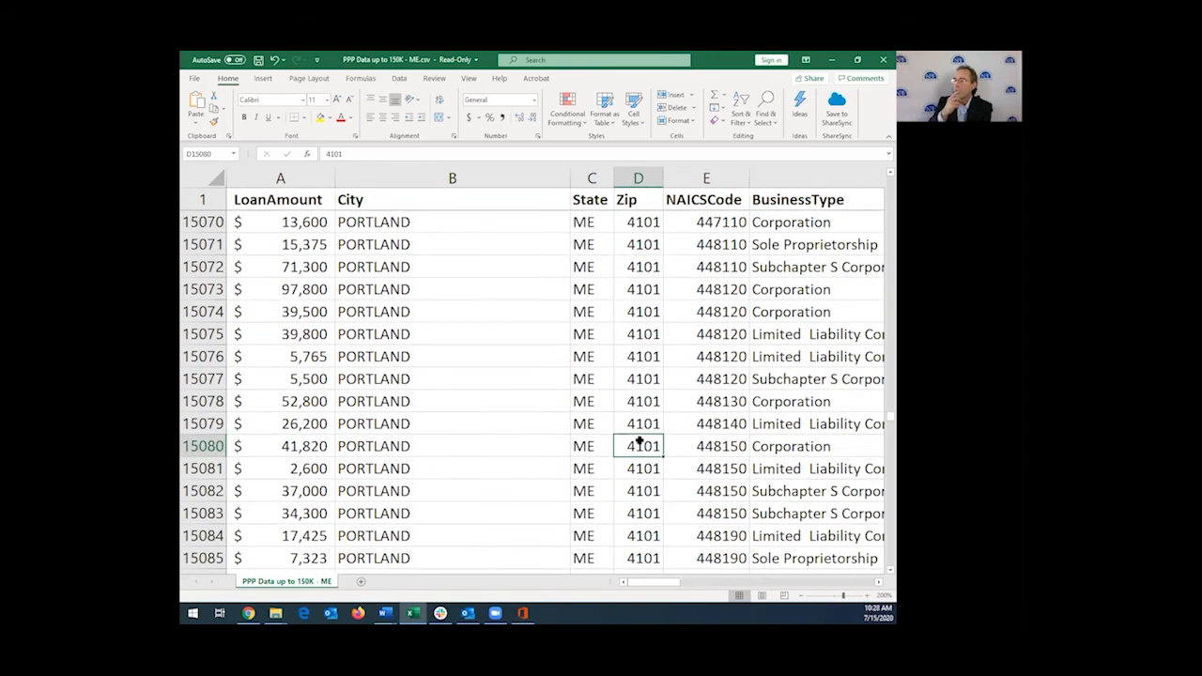
{"action": "key", "text": "Down"}
{"action": "key", "text": "Down"}
{"action": "key", "text": "Down"}
{"action": "key", "text": "Down"}
{"action": "key", "text": "Down"}
{"action": "key", "text": "Down"}
{"action": "key", "text": "Down"}
{"action": "key", "text": "Down"}
{"action": "key", "text": "Down"}
{"action": "key", "text": "Down"}
{"action": "key", "text": "Down"}
{"action": "key", "text": "Down"}
{"action": "key", "text": "Down"}
{"action": "key", "text": "Down"}
{"action": "key", "text": "Down"}
{"action": "key", "text": "Down"}
{"action": "key", "text": "Down"}
{"action": "key", "text": "Down"}
{"action": "key", "text": "Down"}
{"action": "key", "text": "Down"}
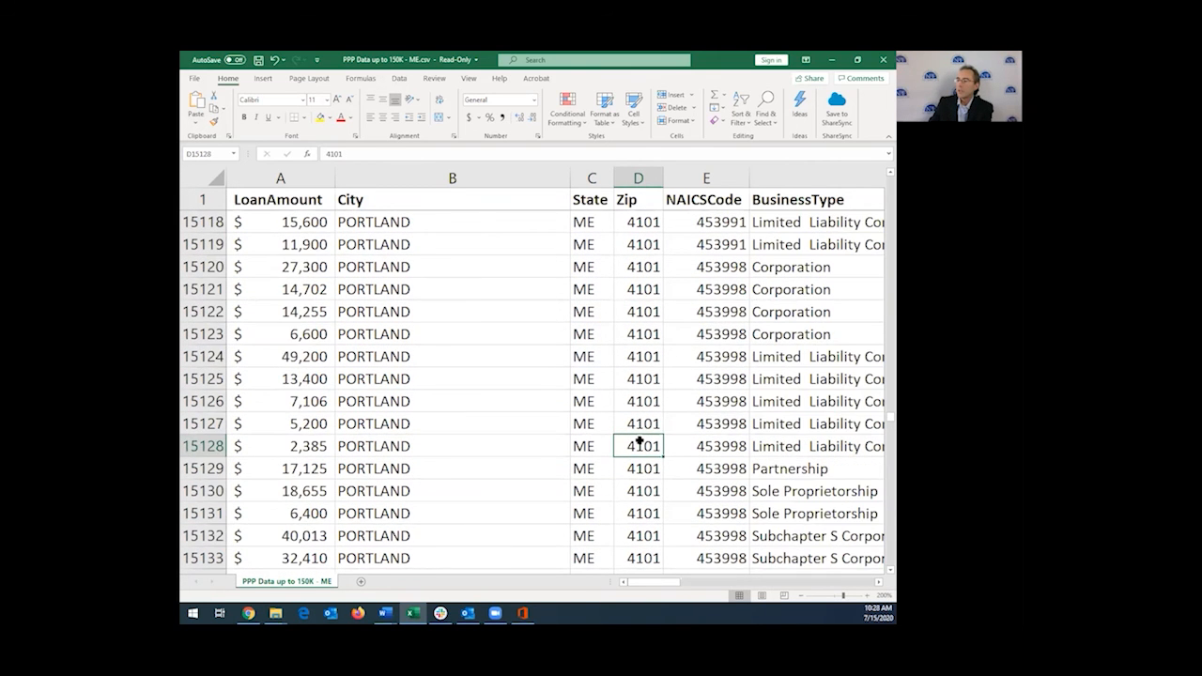
{"action": "scroll", "coordinate": [638, 441], "scroll_direction": "up", "scroll_amount": 10}
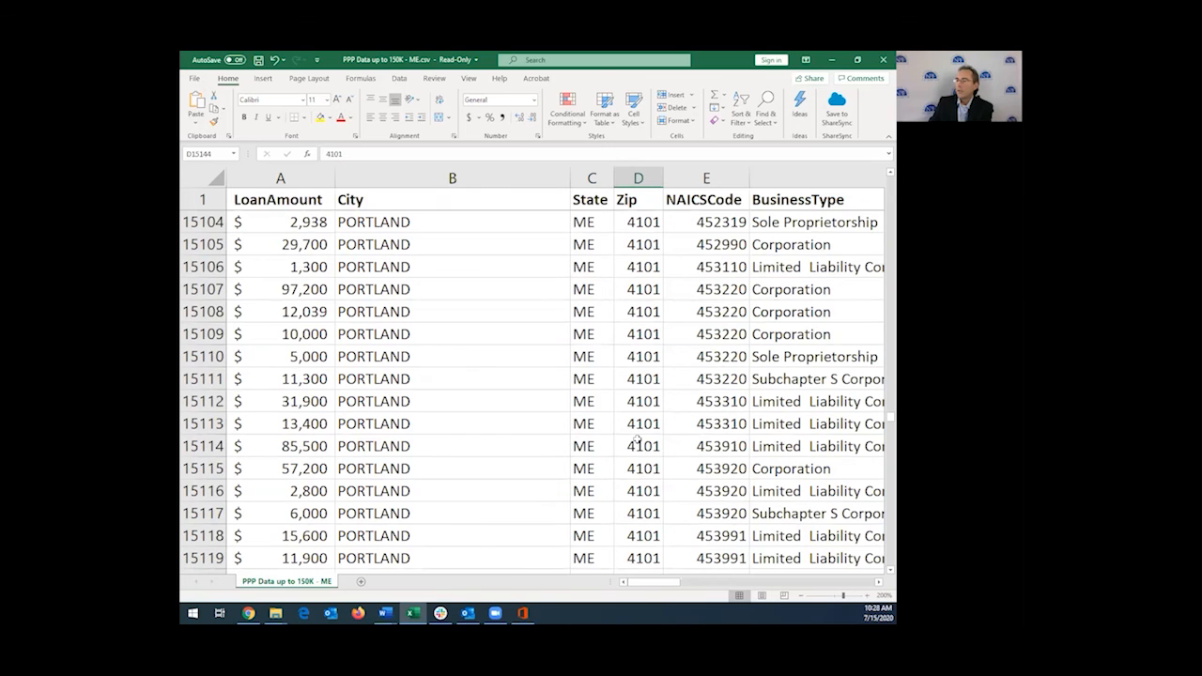
Step: Examine Portland's 4101 records from NAICS code 453220 through 531210, comparing their codes and business types
{"action": "left_click", "coordinate": [641, 358]}
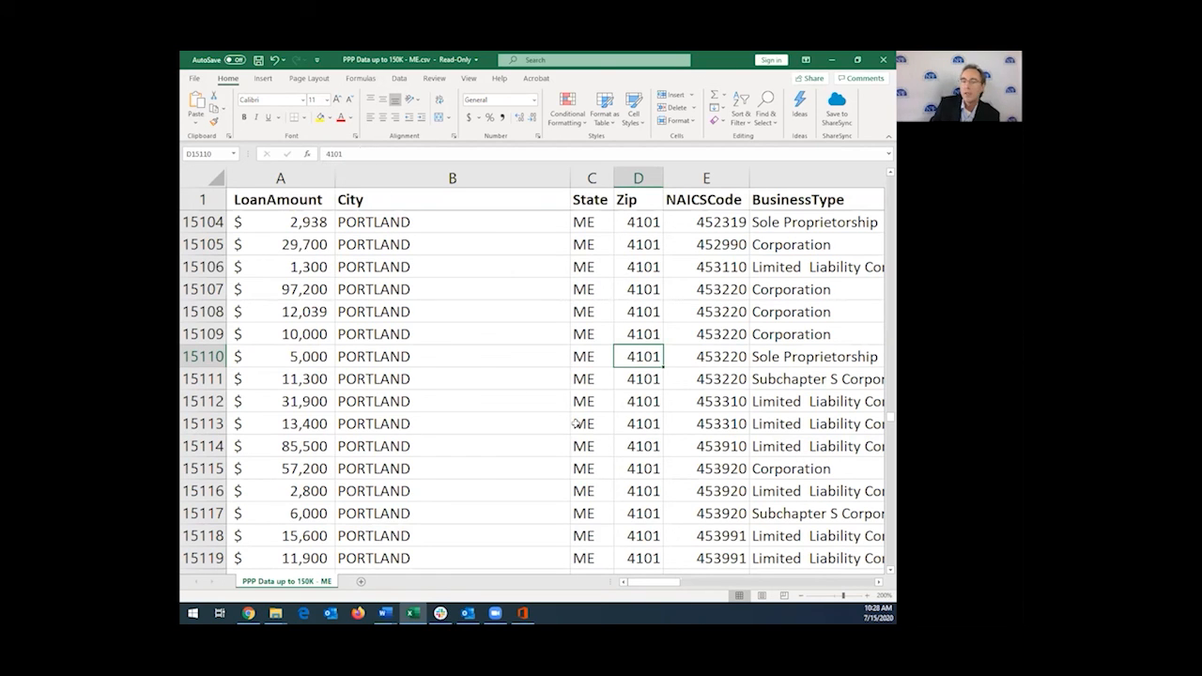
{"action": "left_click", "coordinate": [640, 419]}
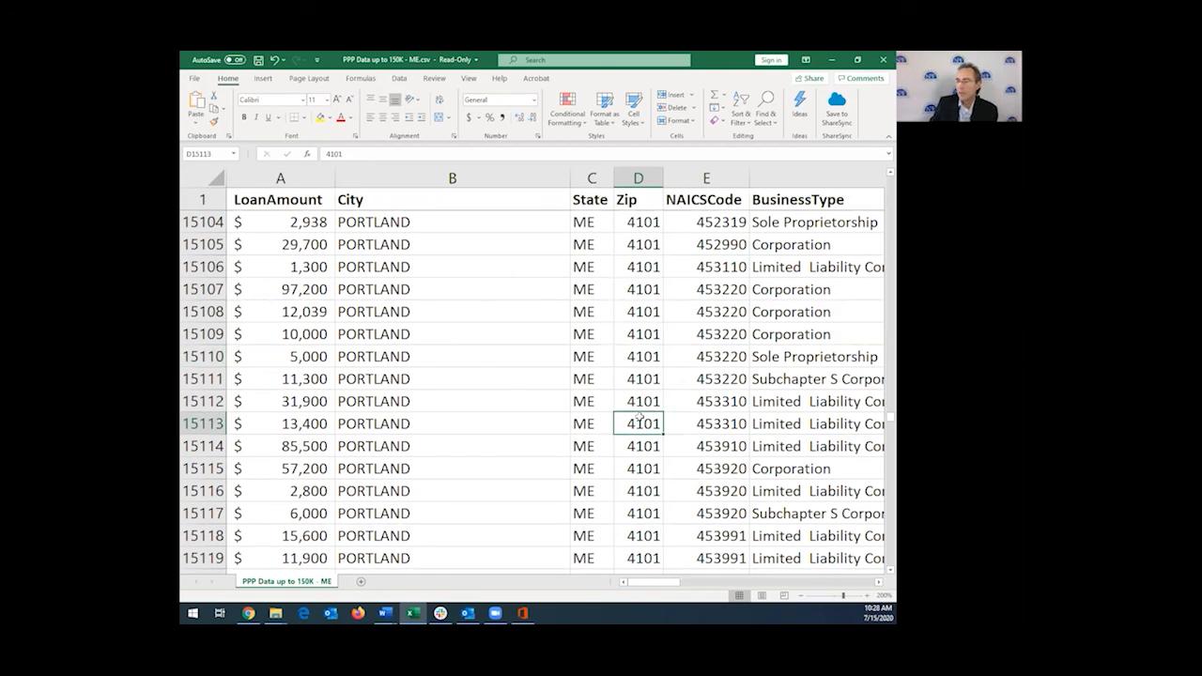
{"action": "scroll", "coordinate": [641, 413], "scroll_direction": "down", "scroll_amount": 11}
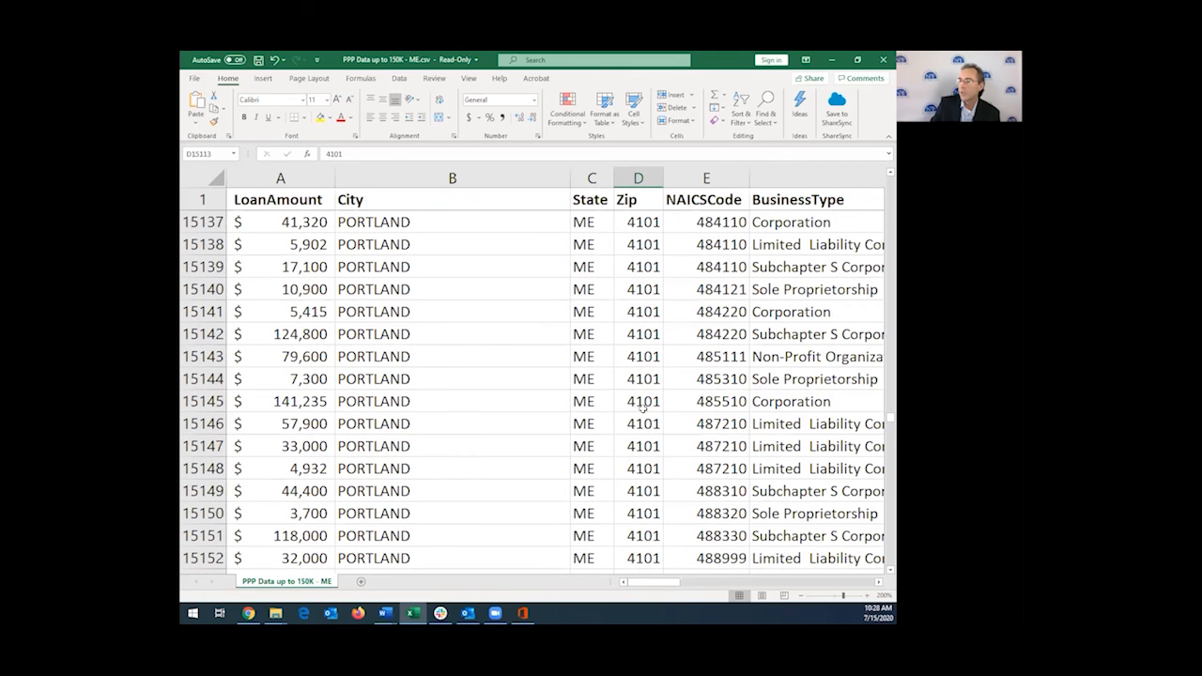
{"action": "scroll", "coordinate": [642, 406], "scroll_direction": "down", "scroll_amount": 7}
{"action": "scroll", "coordinate": [635, 405], "scroll_direction": "up", "scroll_amount": 4}
{"action": "scroll", "coordinate": [635, 406], "scroll_direction": "up", "scroll_amount": 3}
{"action": "left_click_drag", "start_coordinate": [639, 246], "coordinate": [636, 404]}
{"action": "left_click", "coordinate": [634, 402]}
{"action": "scroll", "coordinate": [633, 402], "scroll_direction": "down", "scroll_amount": 15}
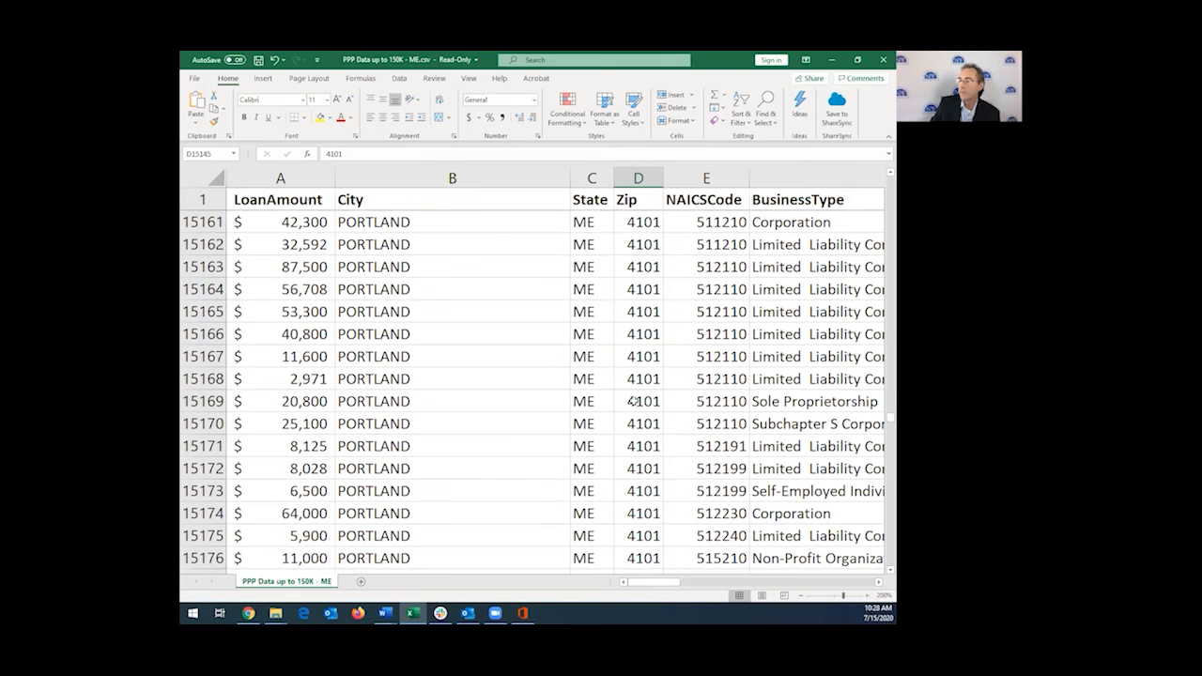
{"action": "scroll", "coordinate": [632, 402], "scroll_direction": "down", "scroll_amount": 14}
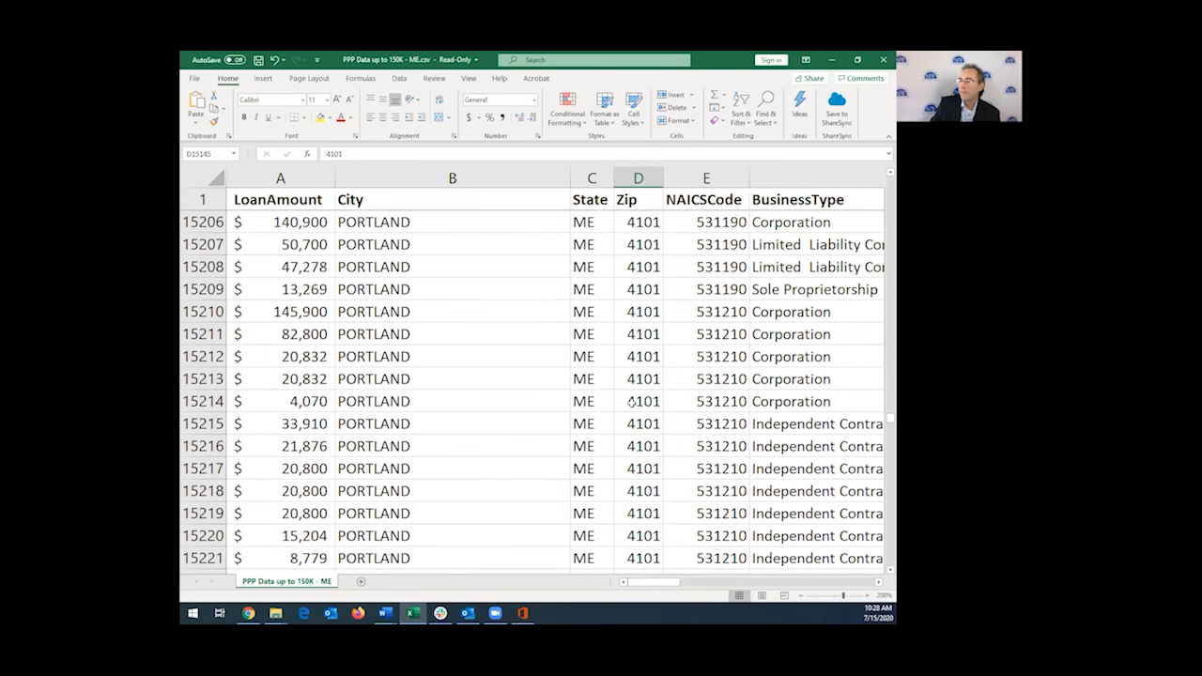
Step: Highlight the 531210 NAICS codes among Portland's records and examine their business types and loan amounts
{"action": "left_click_drag", "start_coordinate": [718, 331], "coordinate": [709, 467]}
{"action": "scroll", "coordinate": [707, 445], "scroll_direction": "down", "scroll_amount": 3}
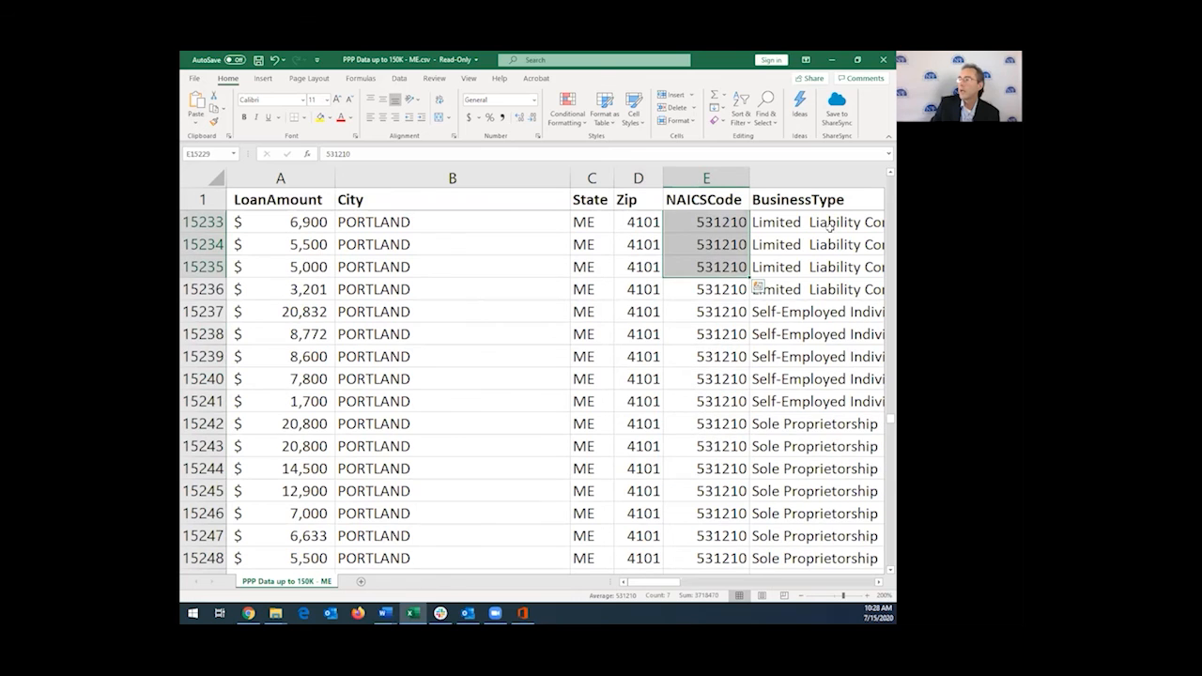
{"action": "left_click_drag", "start_coordinate": [830, 226], "coordinate": [824, 268]}
{"action": "left_click", "coordinate": [748, 289]}
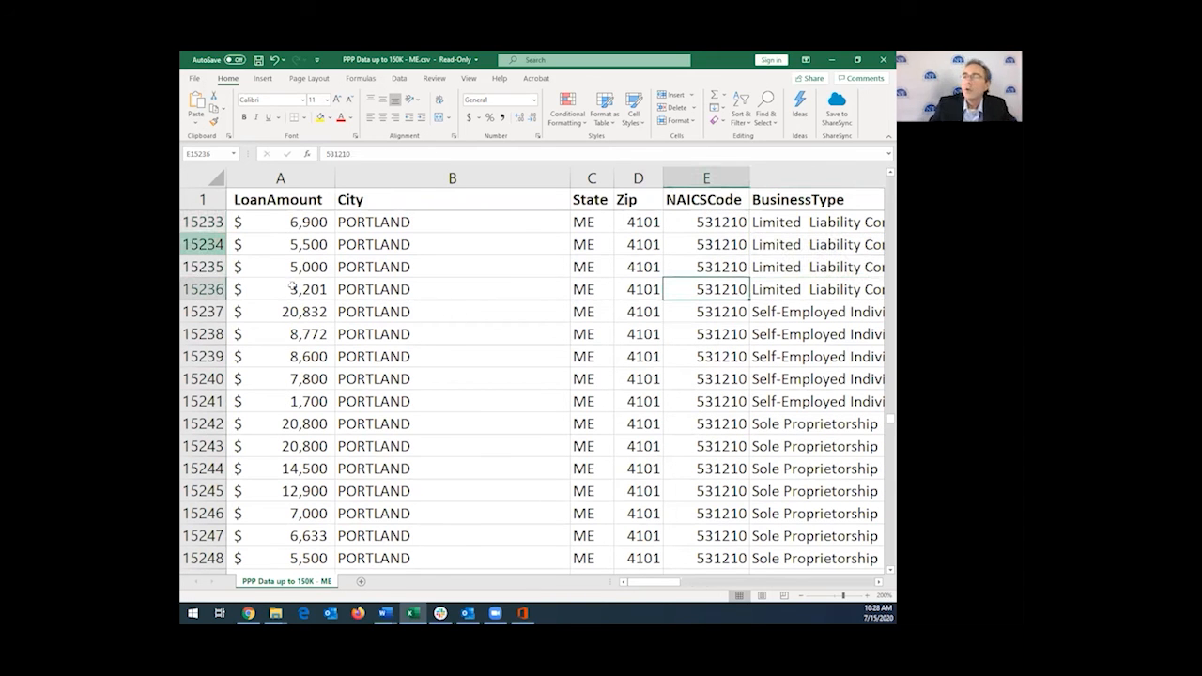
{"action": "left_click", "coordinate": [353, 282]}
{"action": "scroll", "coordinate": [354, 282], "scroll_direction": "up", "scroll_amount": 12}
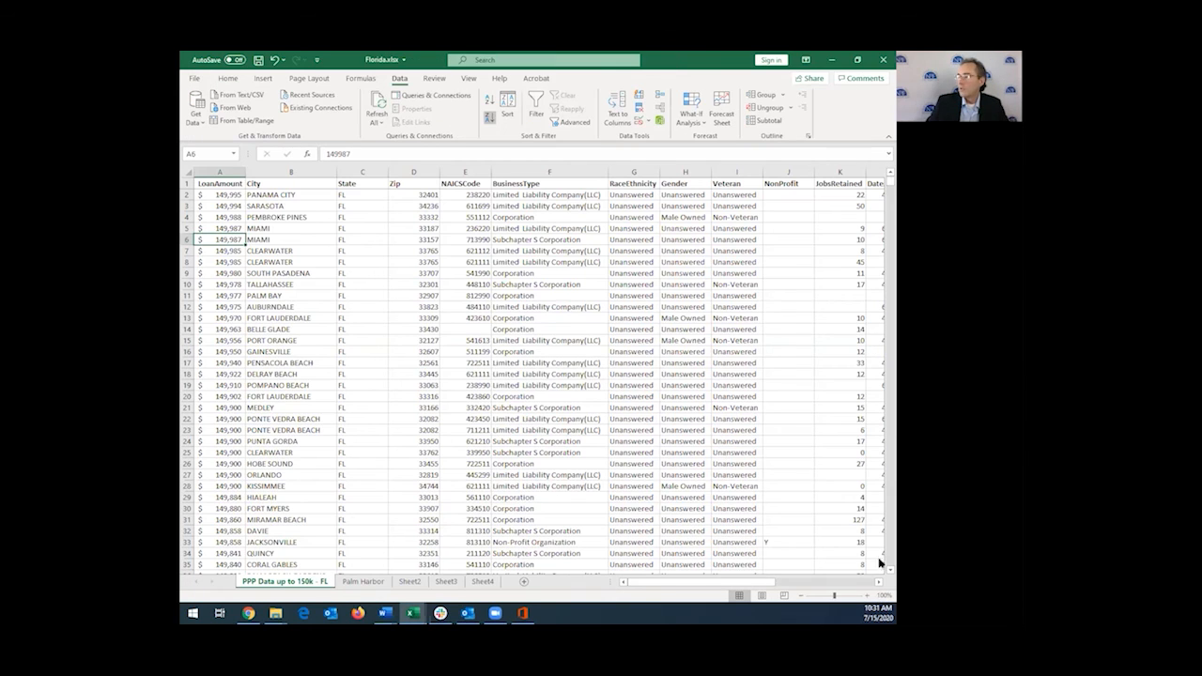
Step: Enlarge the Florida PPP sheet to 160% and look over the cities of its largest loans, selecting B8
{"action": "left_click", "coordinate": [867, 596]}
{"action": "left_click", "coordinate": [868, 597]}
{"action": "left_click", "coordinate": [867, 596]}
{"action": "left_click", "coordinate": [868, 596]}
{"action": "left_click", "coordinate": [868, 597]}
{"action": "left_click", "coordinate": [868, 596]}
{"action": "left_click", "coordinate": [259, 212]}
{"action": "left_click", "coordinate": [413, 264]}
{"action": "left_click", "coordinate": [374, 283]}
{"action": "left_click", "coordinate": [367, 317]}
{"action": "scroll", "coordinate": [347, 335], "scroll_direction": "down", "scroll_amount": 3}
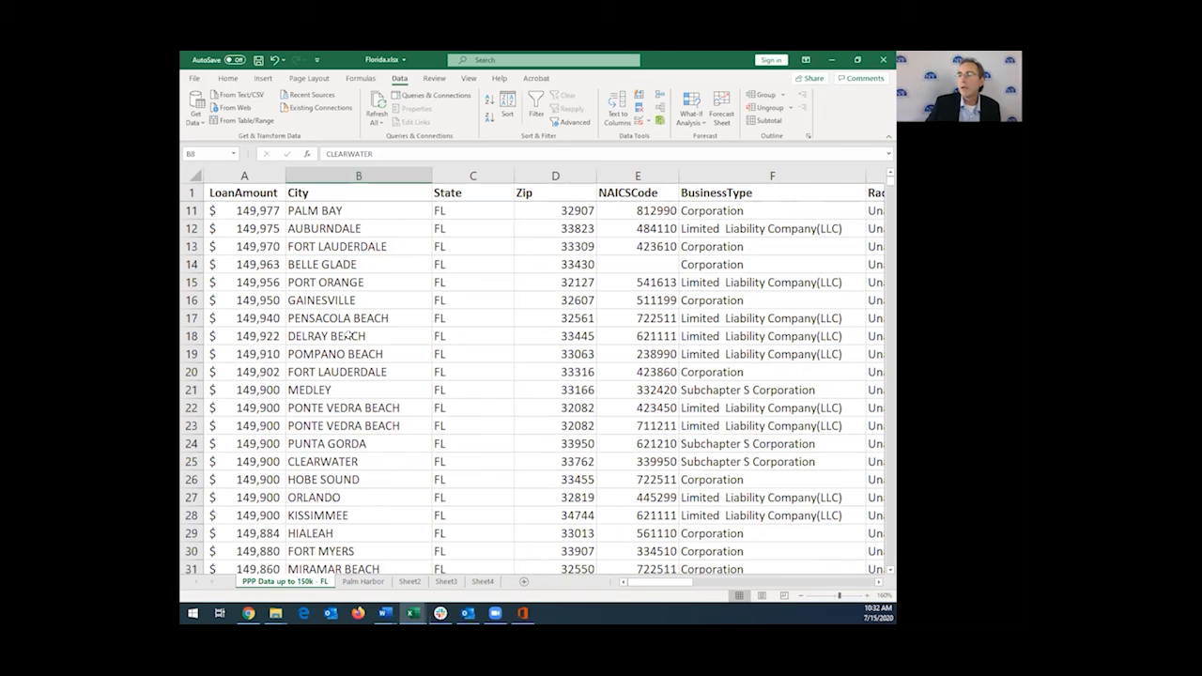
Step: Zoom to 190% and review the unsorted Florida cities down to row 48, selecting B39 before returning to the first records
{"action": "left_click", "coordinate": [868, 596]}
{"action": "left_click", "coordinate": [868, 596]}
{"action": "left_click", "coordinate": [867, 597]}
{"action": "scroll", "coordinate": [357, 363], "scroll_direction": "down", "scroll_amount": 5}
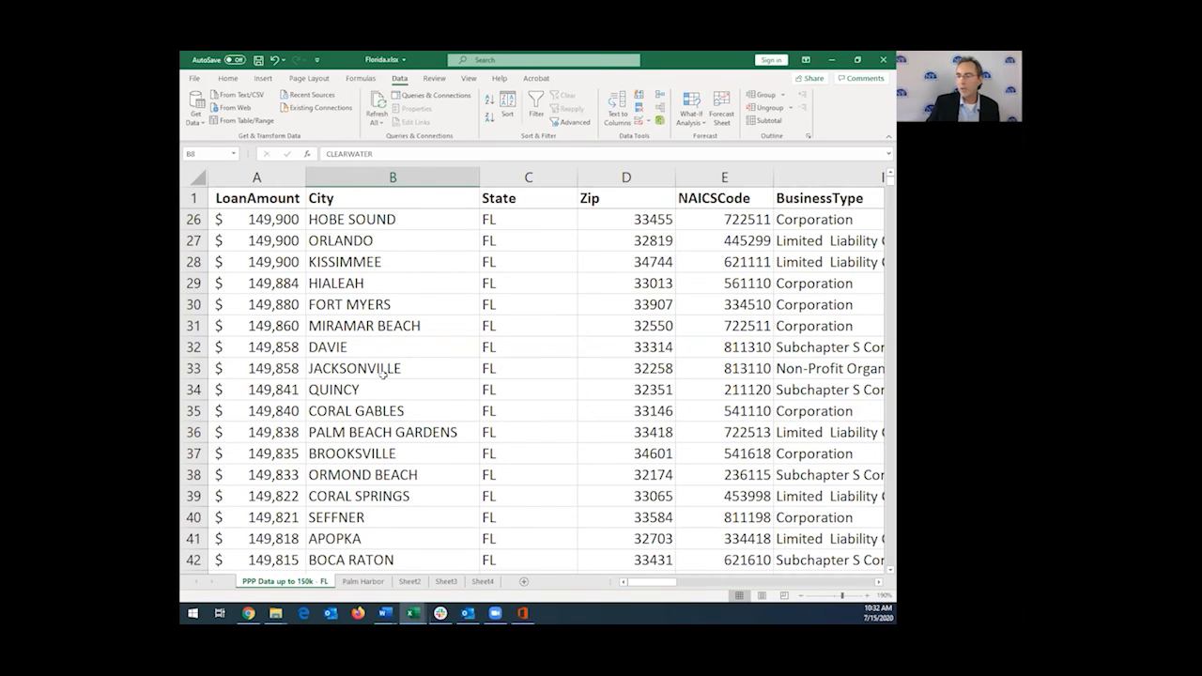
{"action": "scroll", "coordinate": [382, 373], "scroll_direction": "down", "scroll_amount": 2}
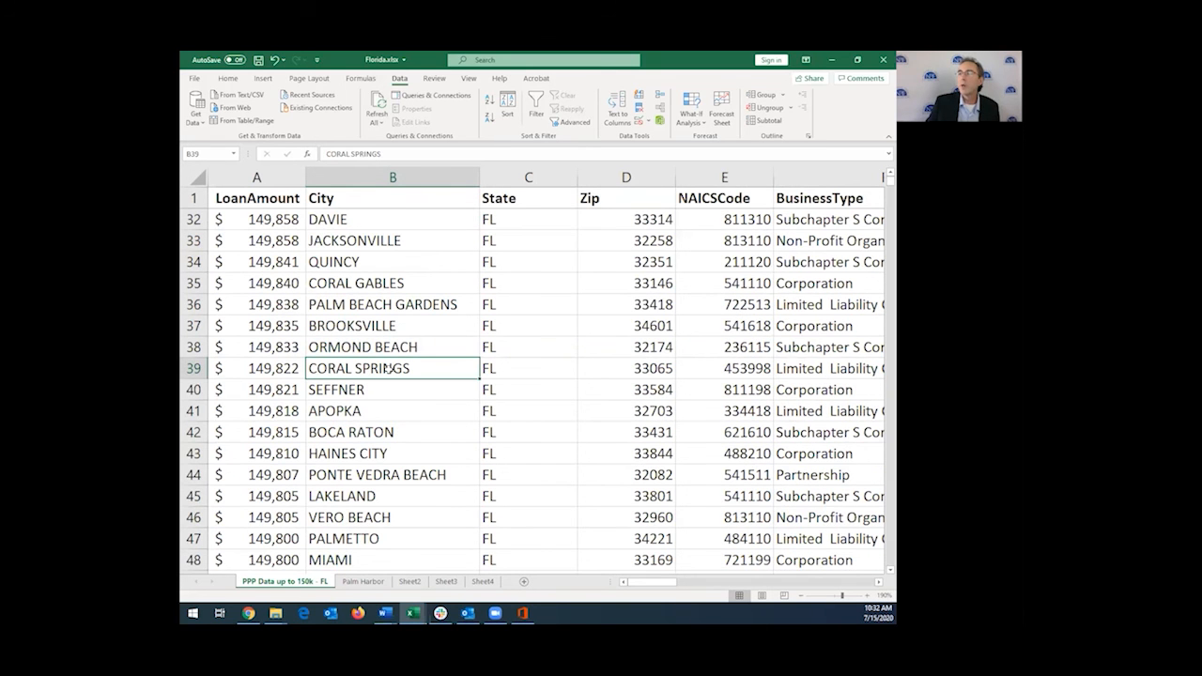
{"action": "scroll", "coordinate": [401, 350], "scroll_direction": "up", "scroll_amount": 10}
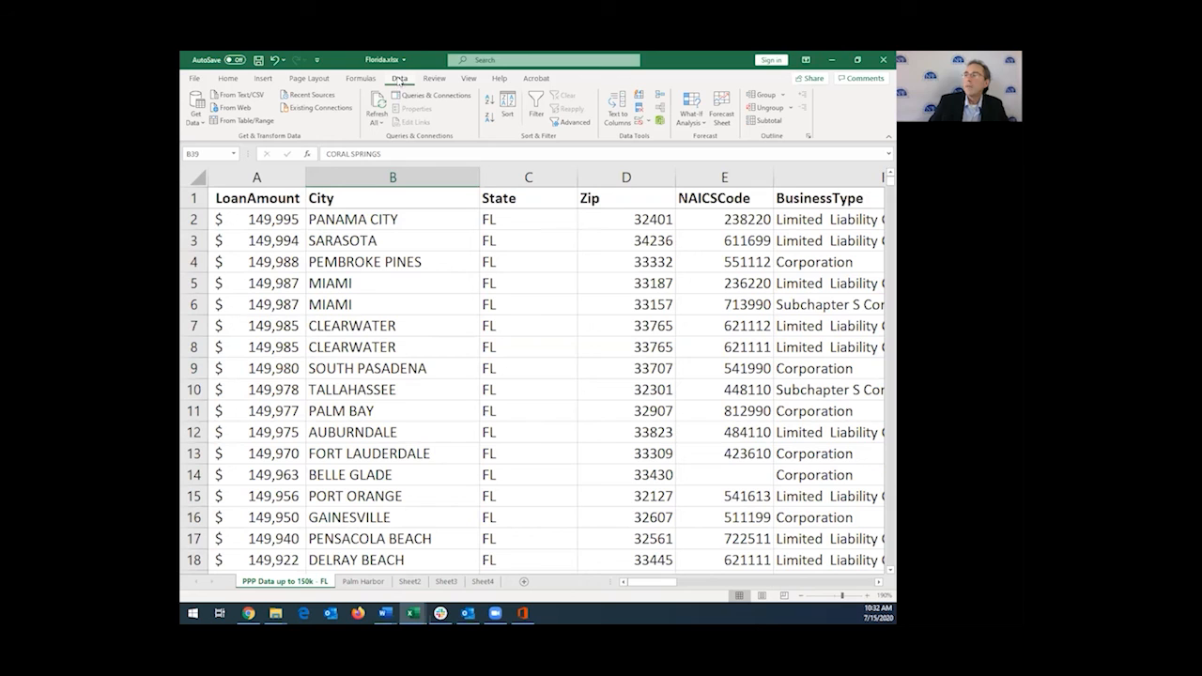
Step: Turn on filters for the Florida header row and look through the City filter list for irregular entries
{"action": "left_click", "coordinate": [535, 104]}
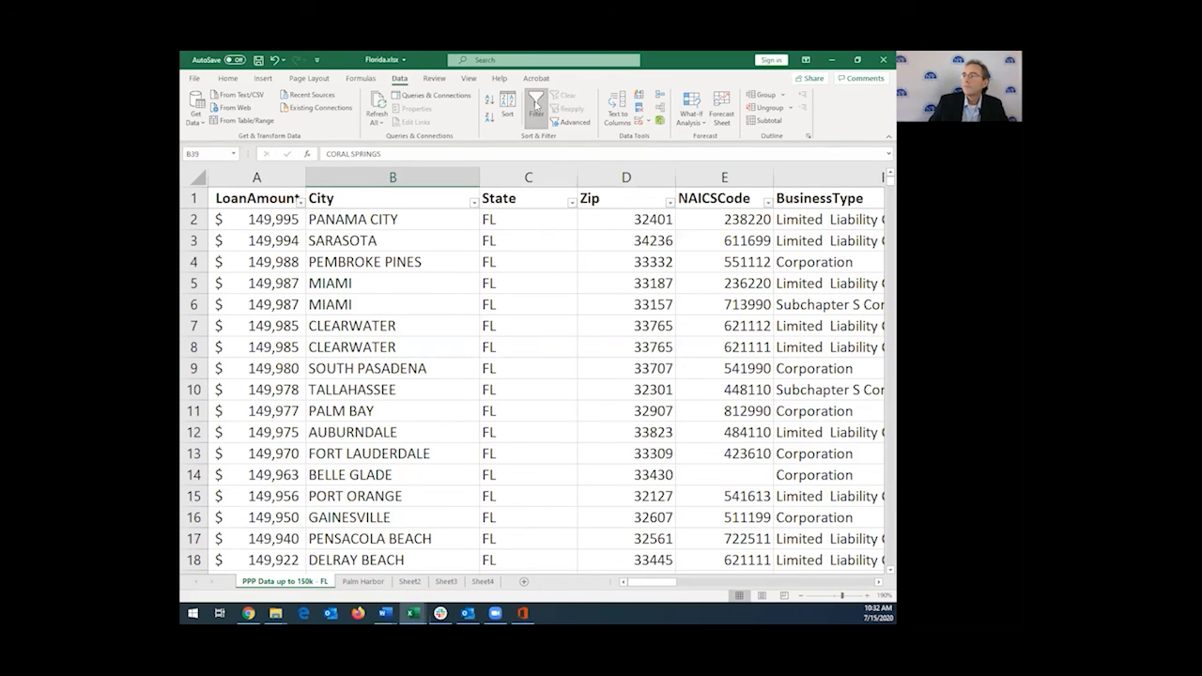
{"action": "left_click", "coordinate": [475, 202]}
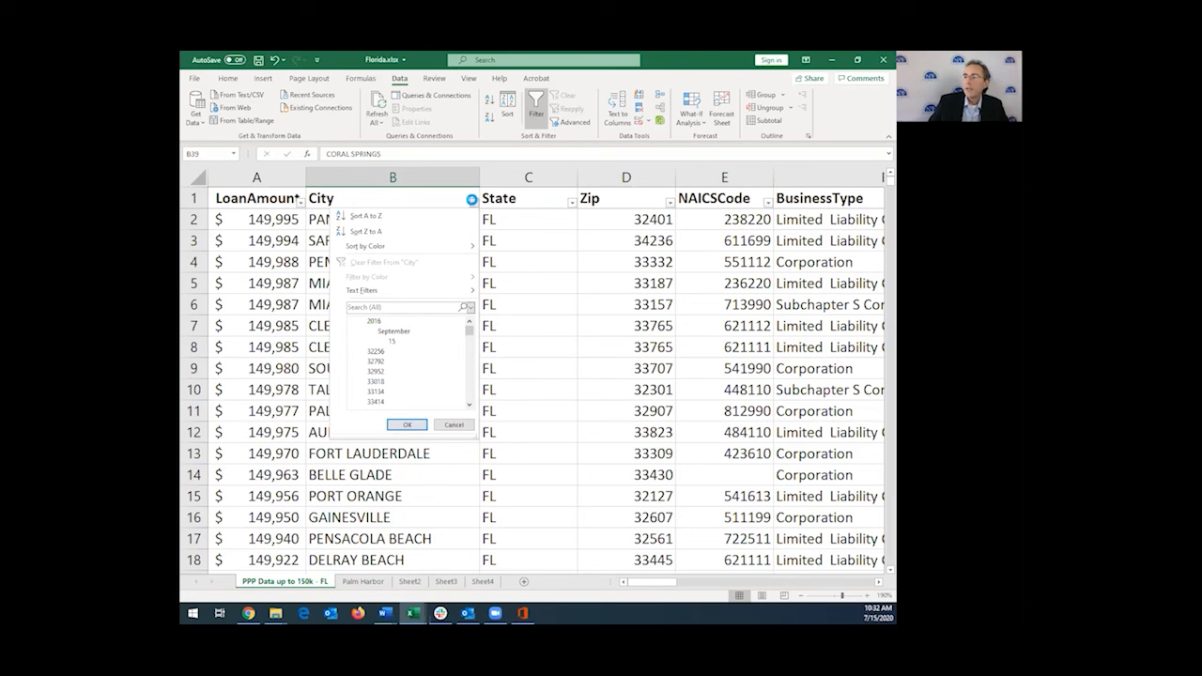
{"action": "left_click", "coordinate": [475, 203]}
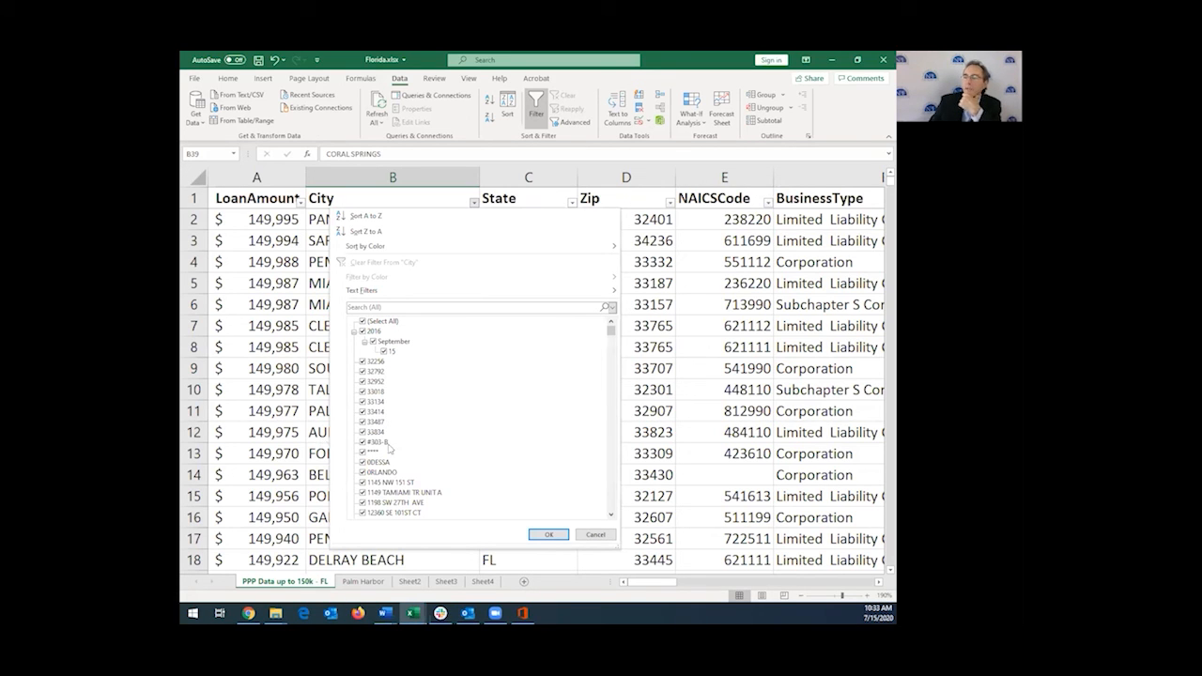
{"action": "scroll", "coordinate": [609, 514], "scroll_direction": "down", "scroll_amount": 4}
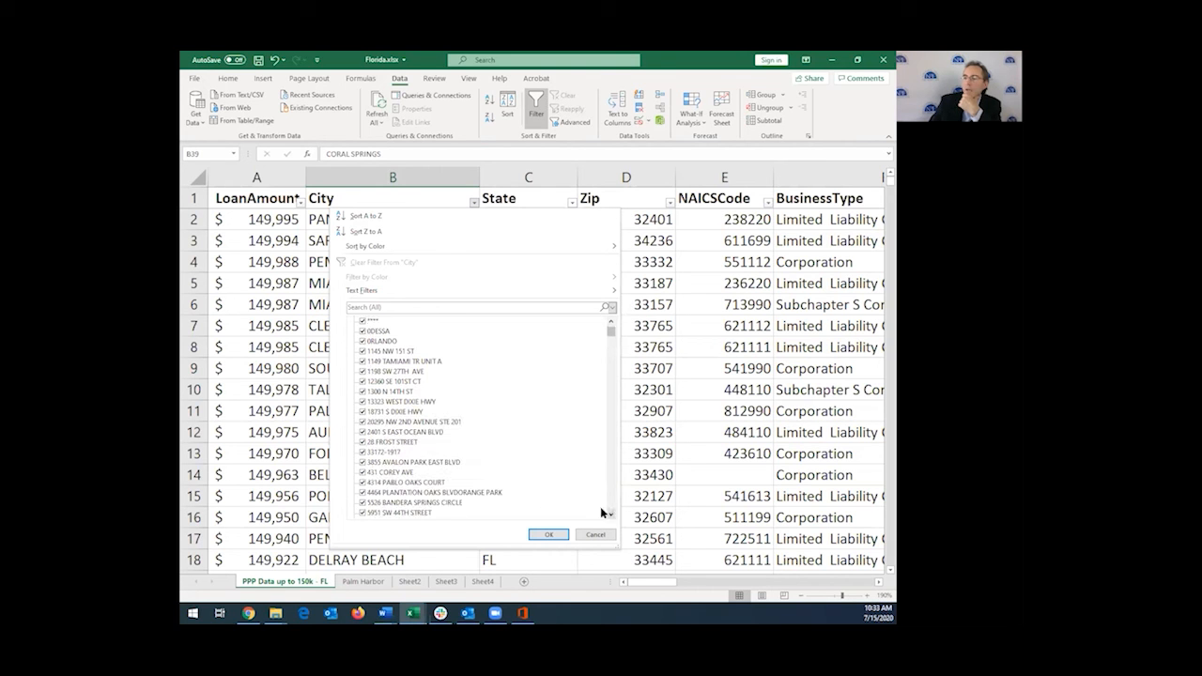
{"action": "scroll", "coordinate": [611, 519], "scroll_direction": "down", "scroll_amount": 6}
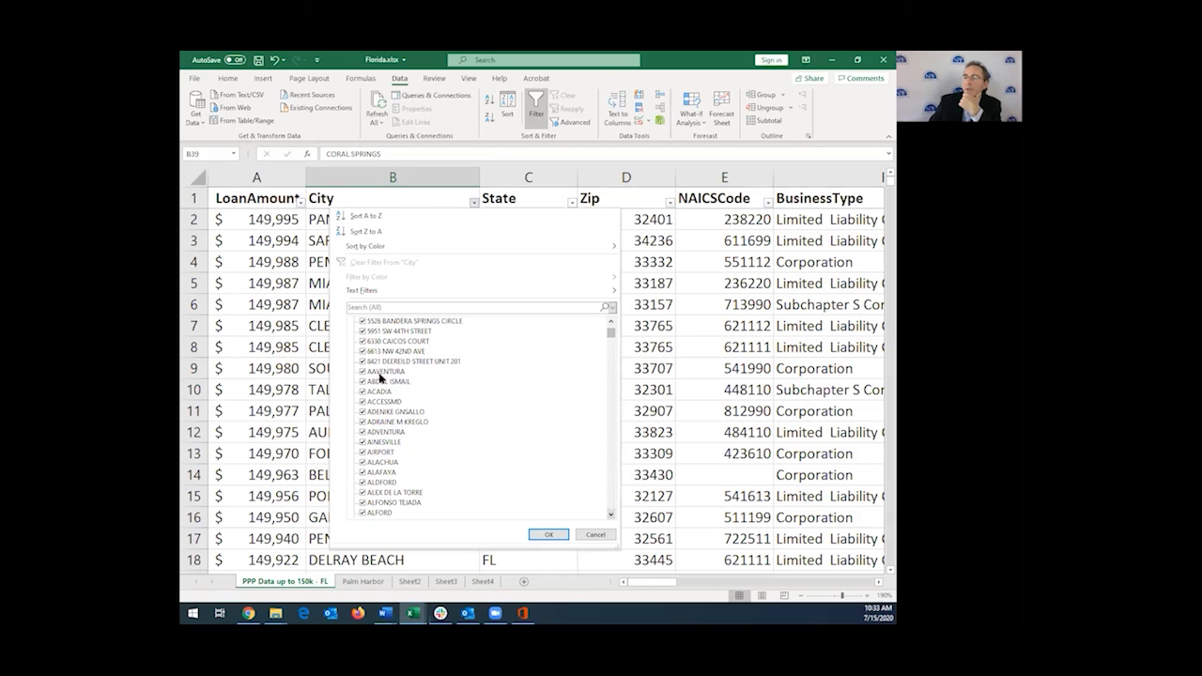
{"action": "scroll", "coordinate": [611, 505], "scroll_direction": "down", "scroll_amount": 15}
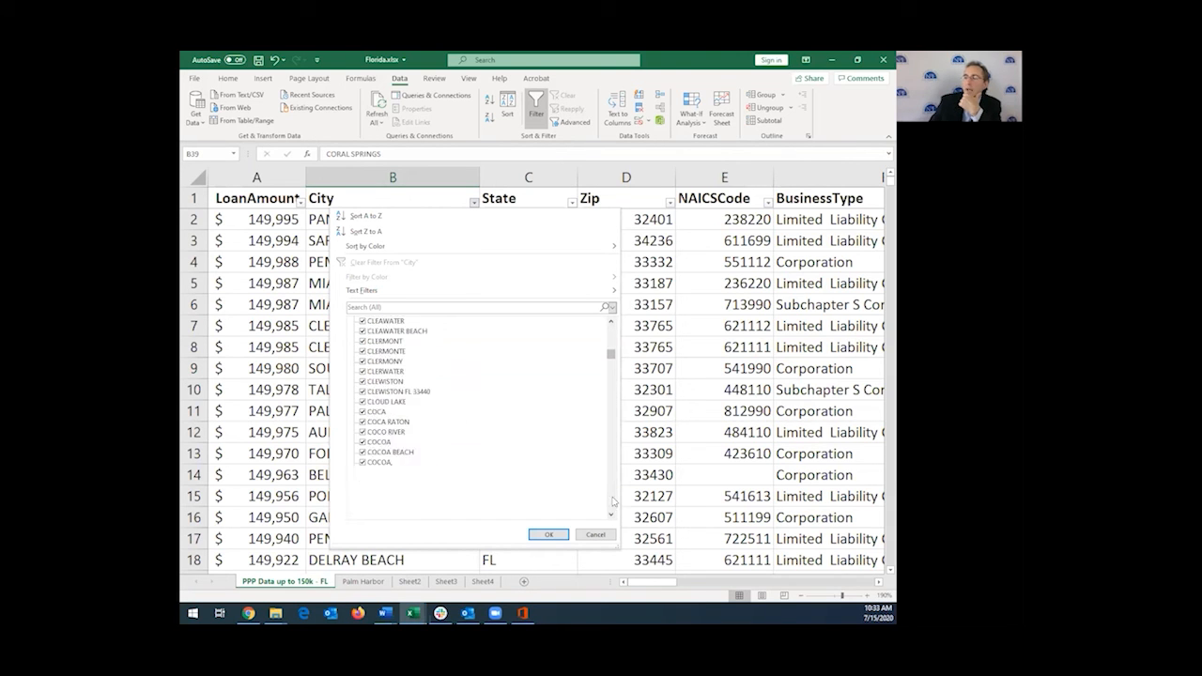
Step: Filter the City column to show only the KEY WEST records
{"action": "left_click", "coordinate": [612, 501]}
{"action": "left_click", "coordinate": [613, 328]}
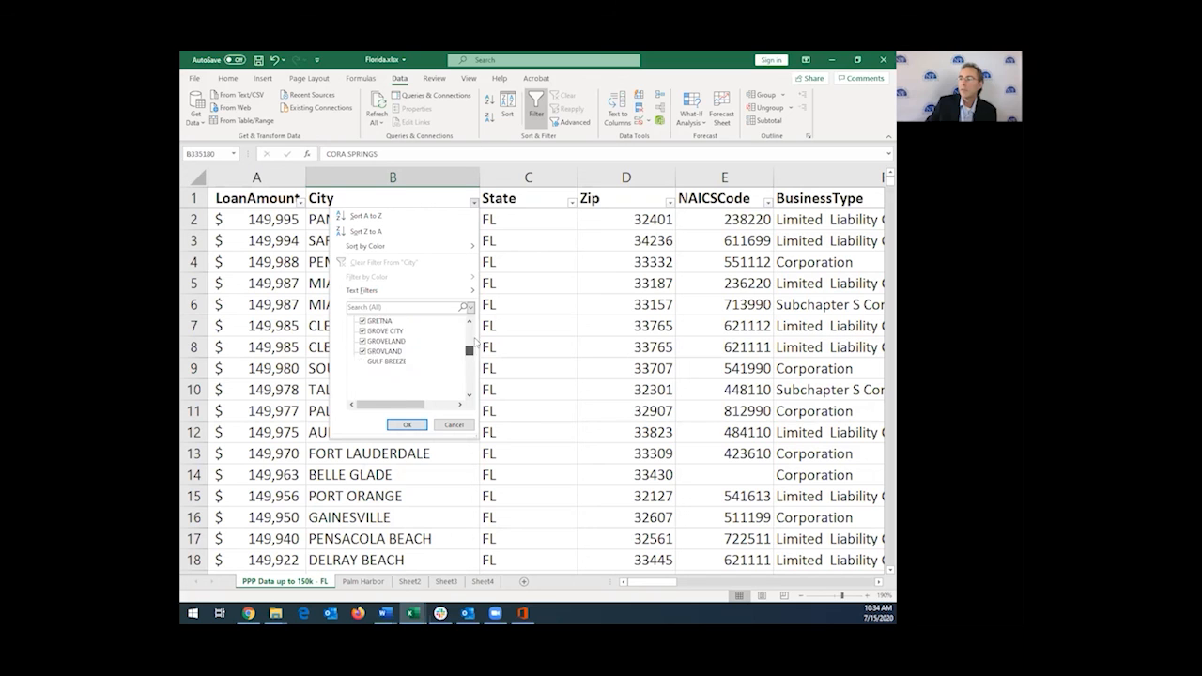
{"action": "left_click_drag", "start_coordinate": [475, 339], "coordinate": [479, 311]}
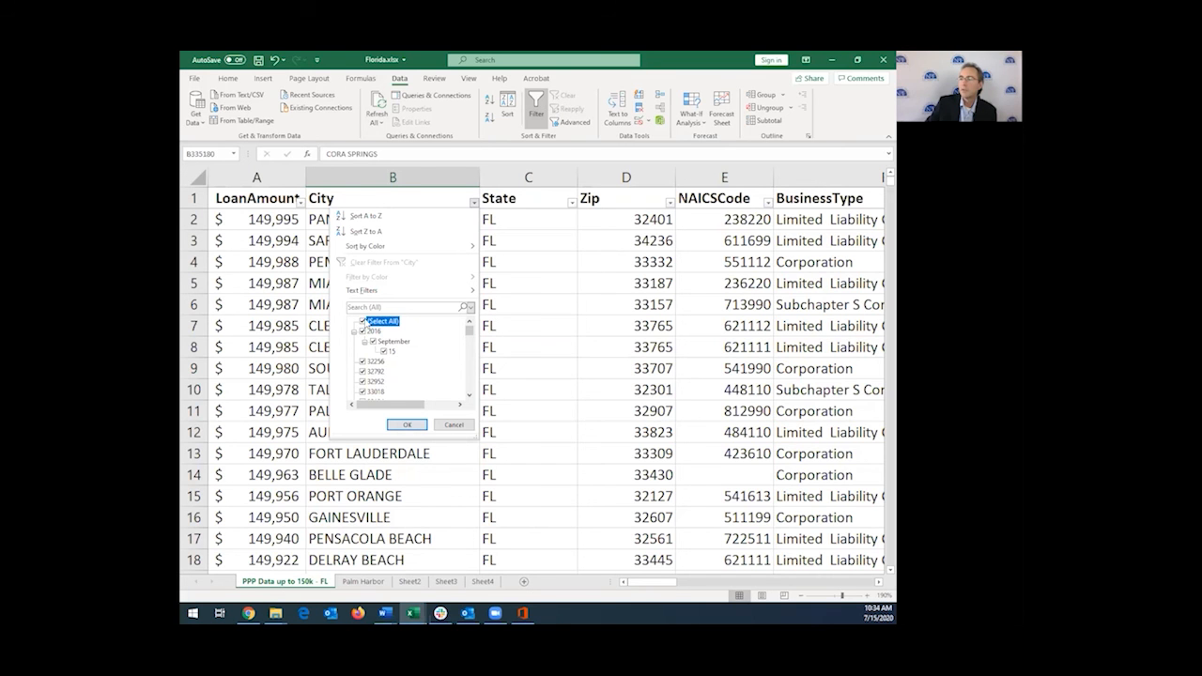
{"action": "key", "text": "Return"}
Step: Review the filtered Key West records down to row 15250, return to the first ones, and select City cell B2389
{"action": "scroll", "coordinate": [409, 312], "scroll_direction": "down", "scroll_amount": 5}
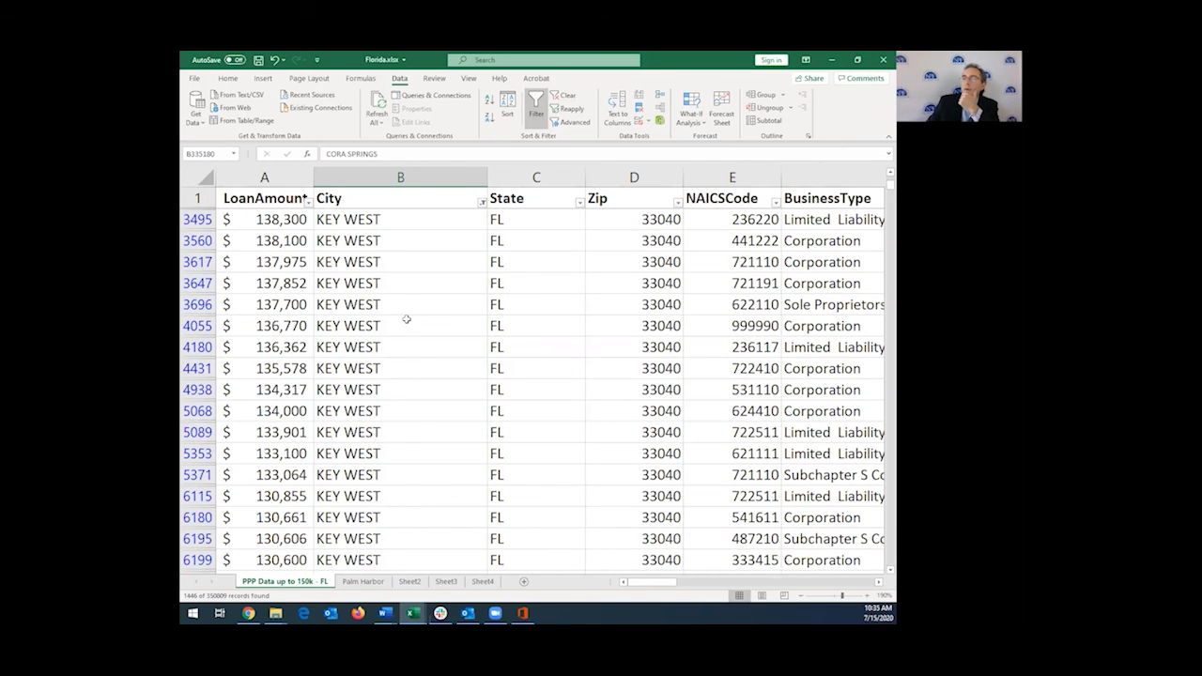
{"action": "scroll", "coordinate": [407, 319], "scroll_direction": "down", "scroll_amount": 6}
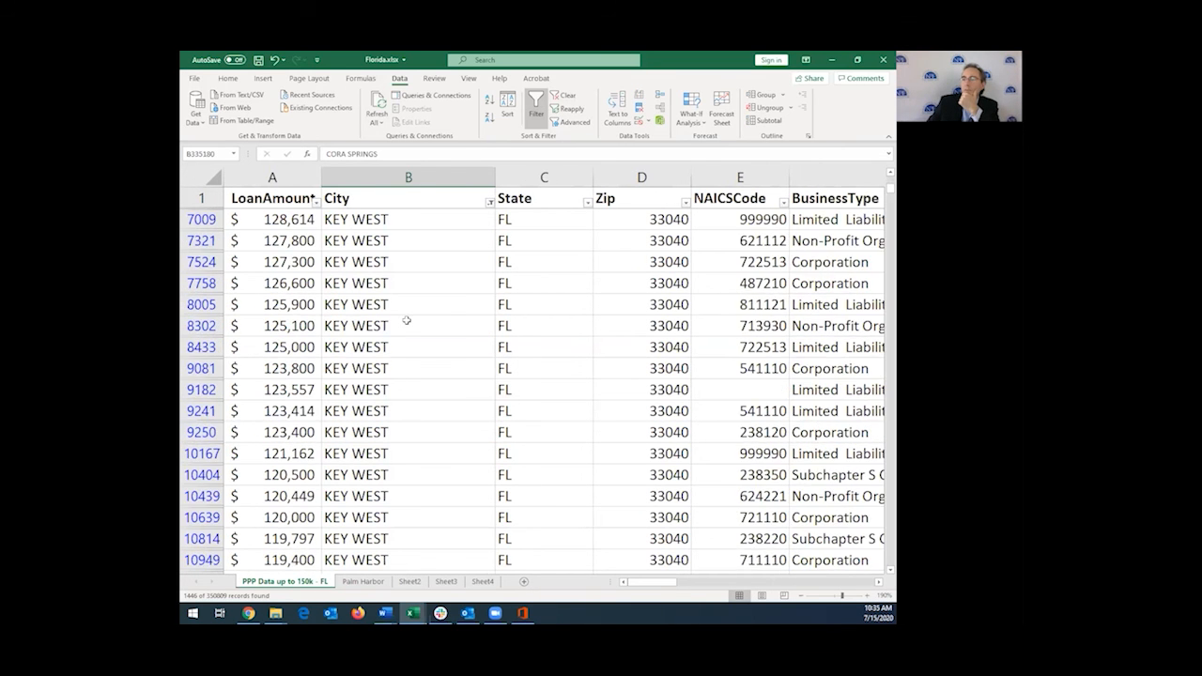
{"action": "scroll", "coordinate": [407, 323], "scroll_direction": "down", "scroll_amount": 4}
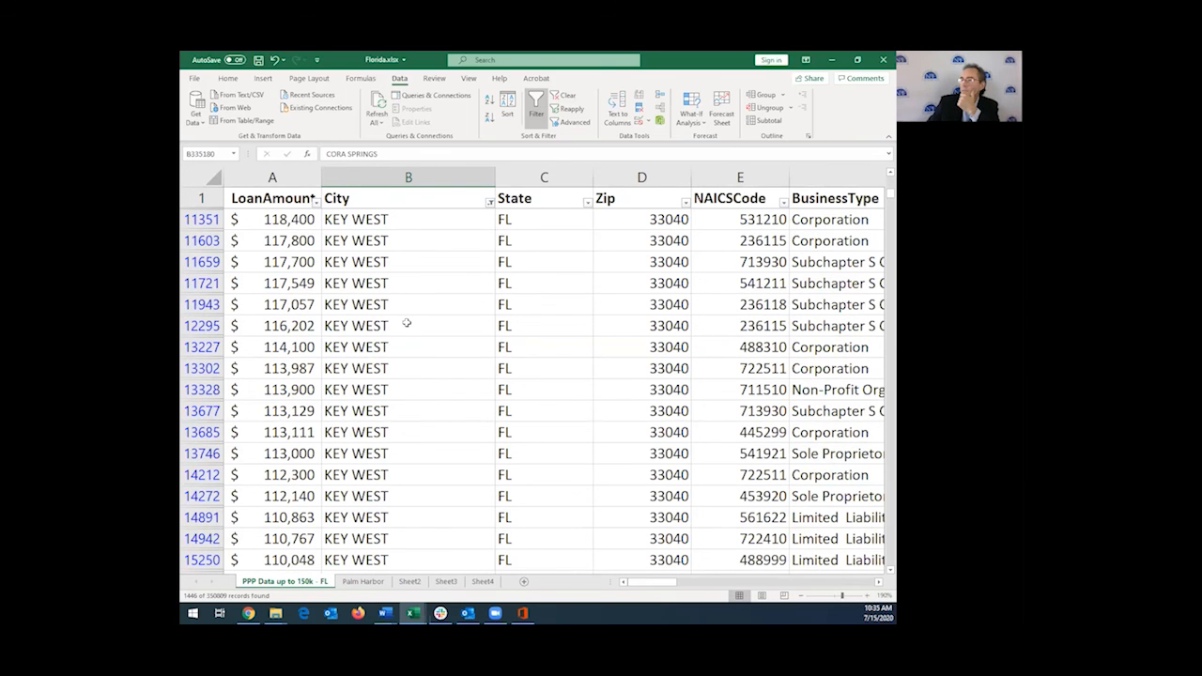
{"action": "left_click", "coordinate": [888, 568]}
{"action": "left_click_drag", "start_coordinate": [890, 194], "coordinate": [890, 181]}
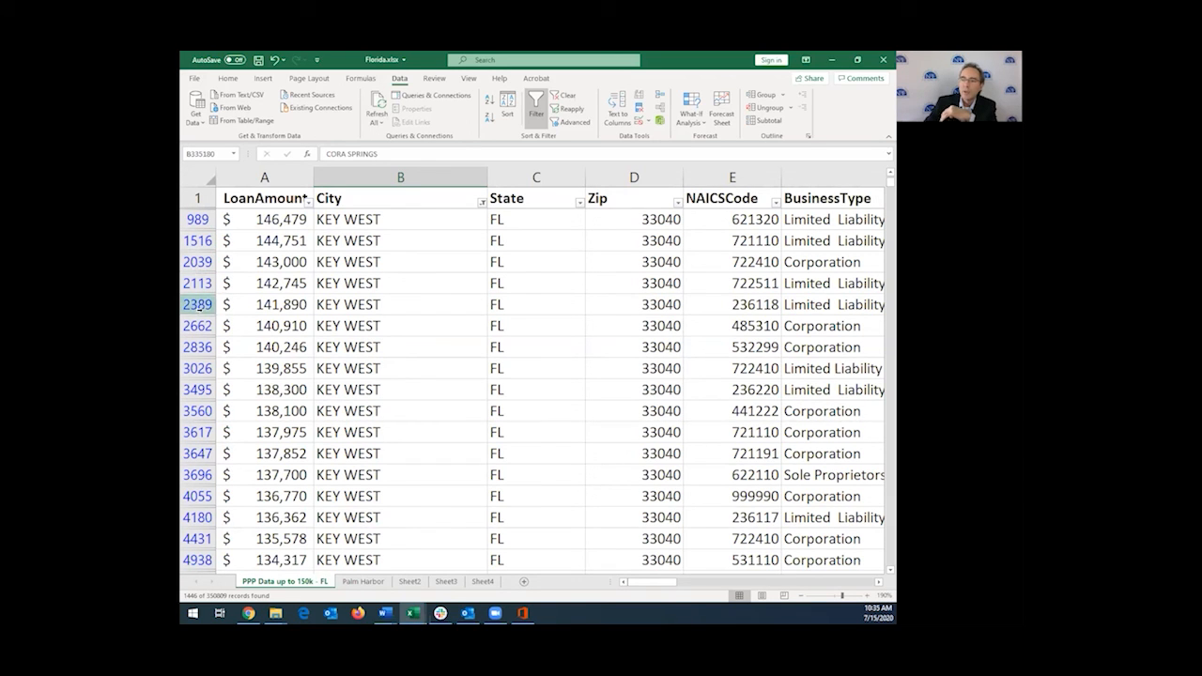
{"action": "scroll", "coordinate": [225, 299], "scroll_direction": "down", "scroll_amount": 1}
{"action": "scroll", "coordinate": [218, 303], "scroll_direction": "up", "scroll_amount": 2}
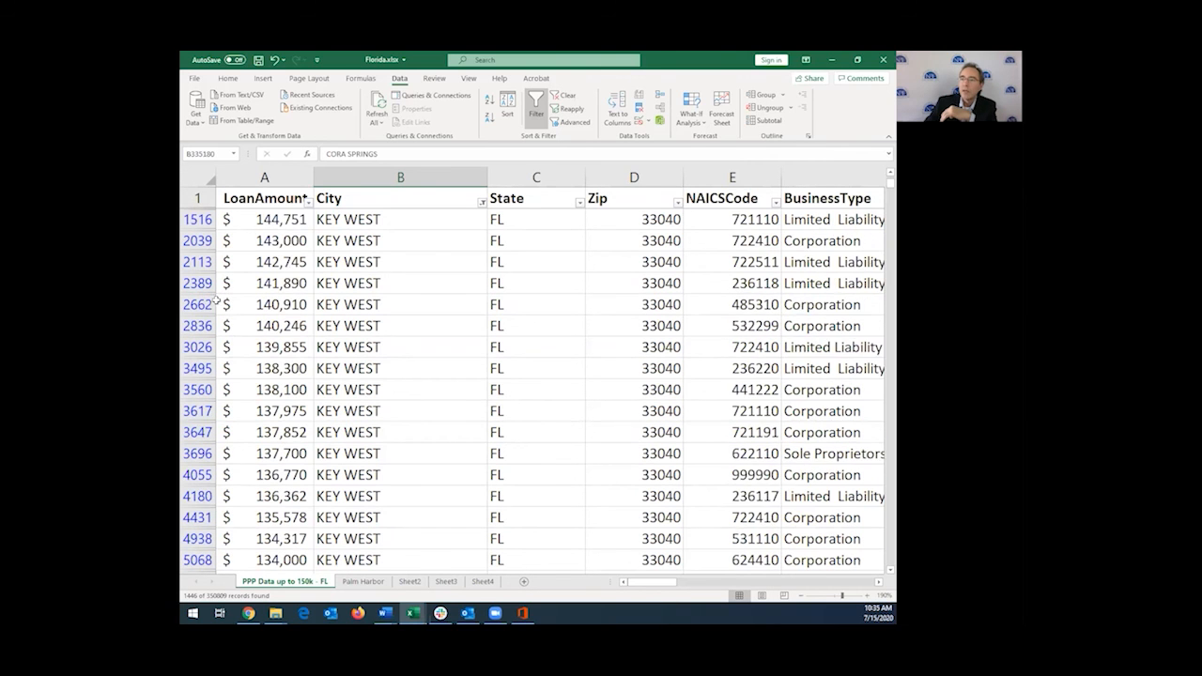
{"action": "left_click", "coordinate": [351, 303]}
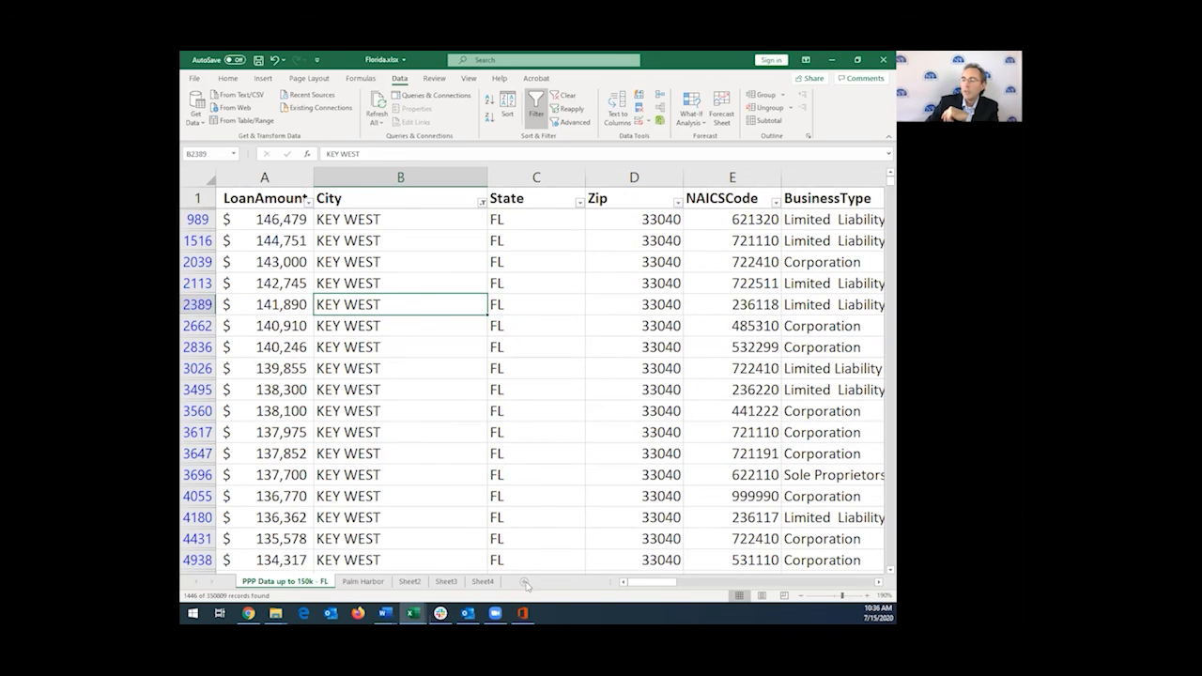
Step: Add a new worksheet and name it Key West
{"action": "left_click", "coordinate": [525, 585]}
{"action": "type", "text": "K"}
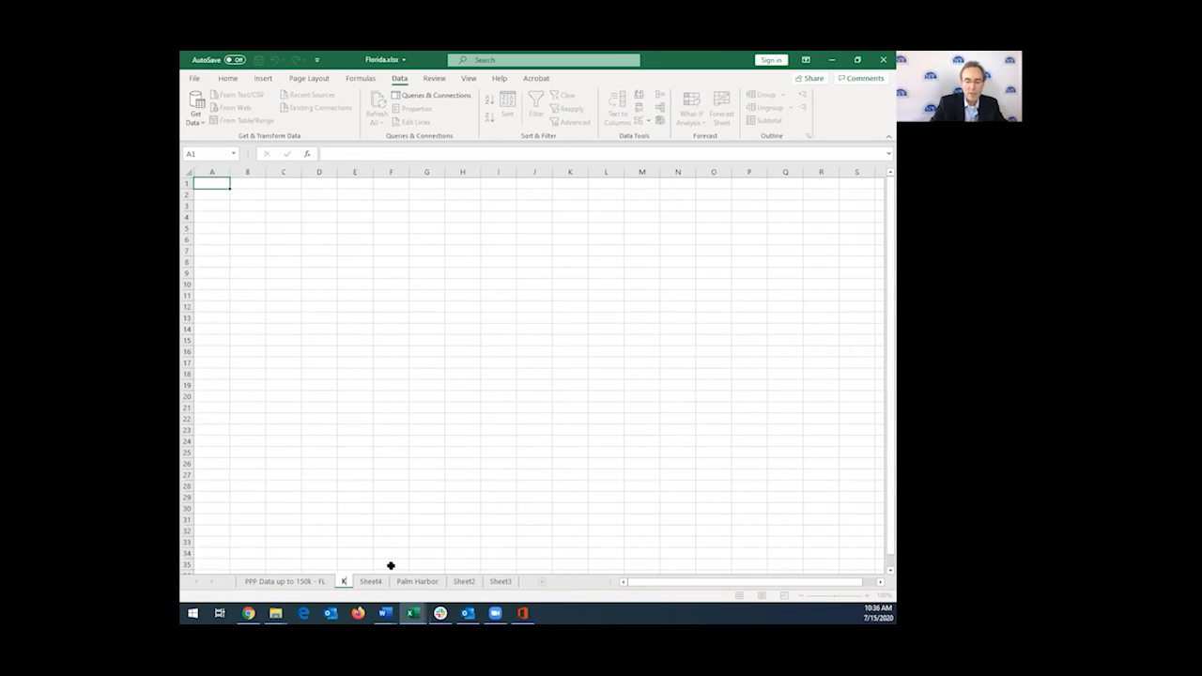
{"action": "type", "text": "ey West"}
{"action": "key", "text": "Return"}
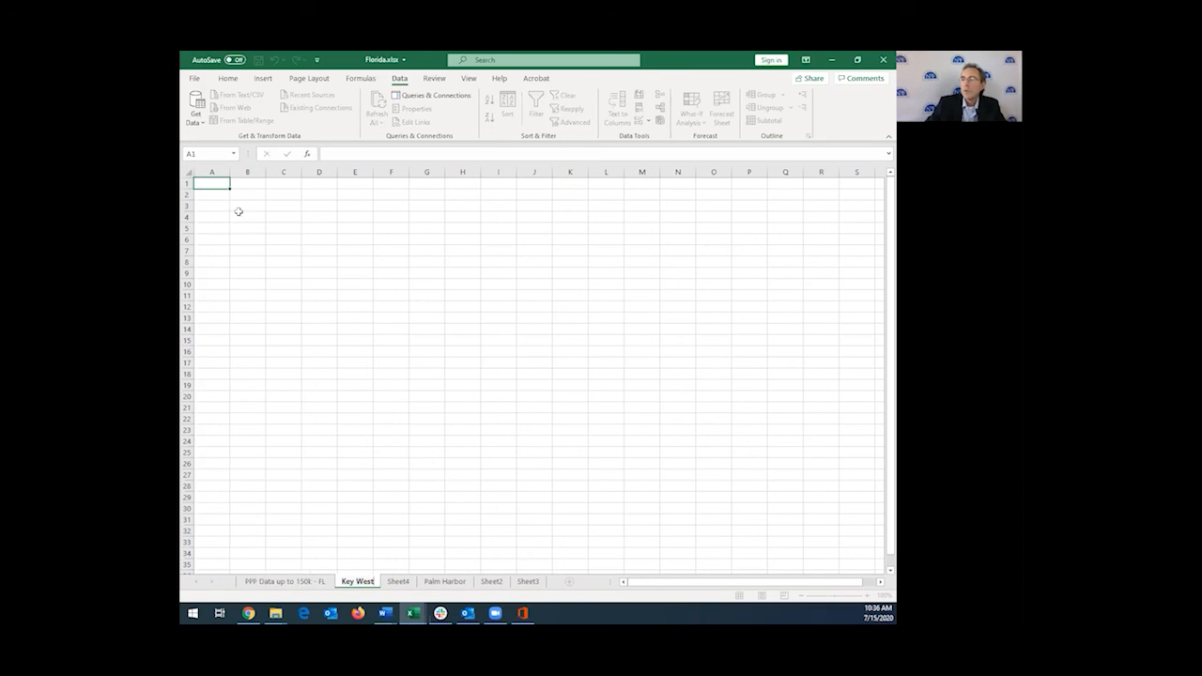
Step: Copy the entire worksheet of filtered Key West records from PPP Data up to 150k - FL
{"action": "left_click", "coordinate": [218, 187]}
{"action": "left_click", "coordinate": [285, 581]}
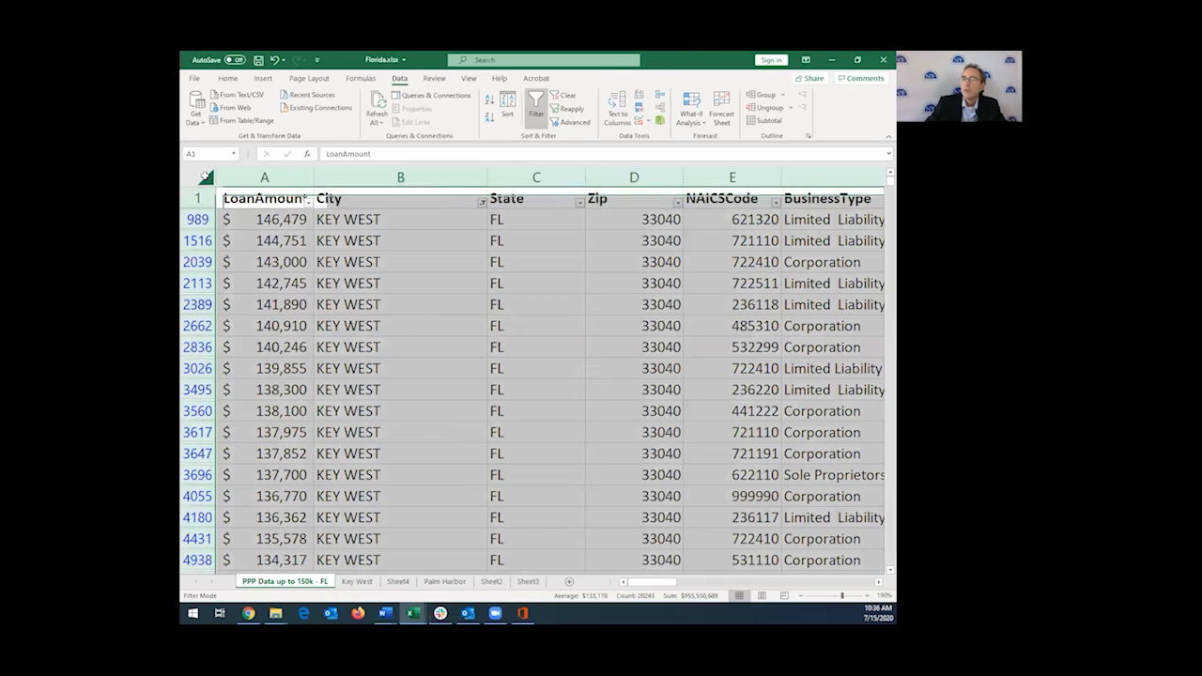
{"action": "left_click", "coordinate": [205, 176]}
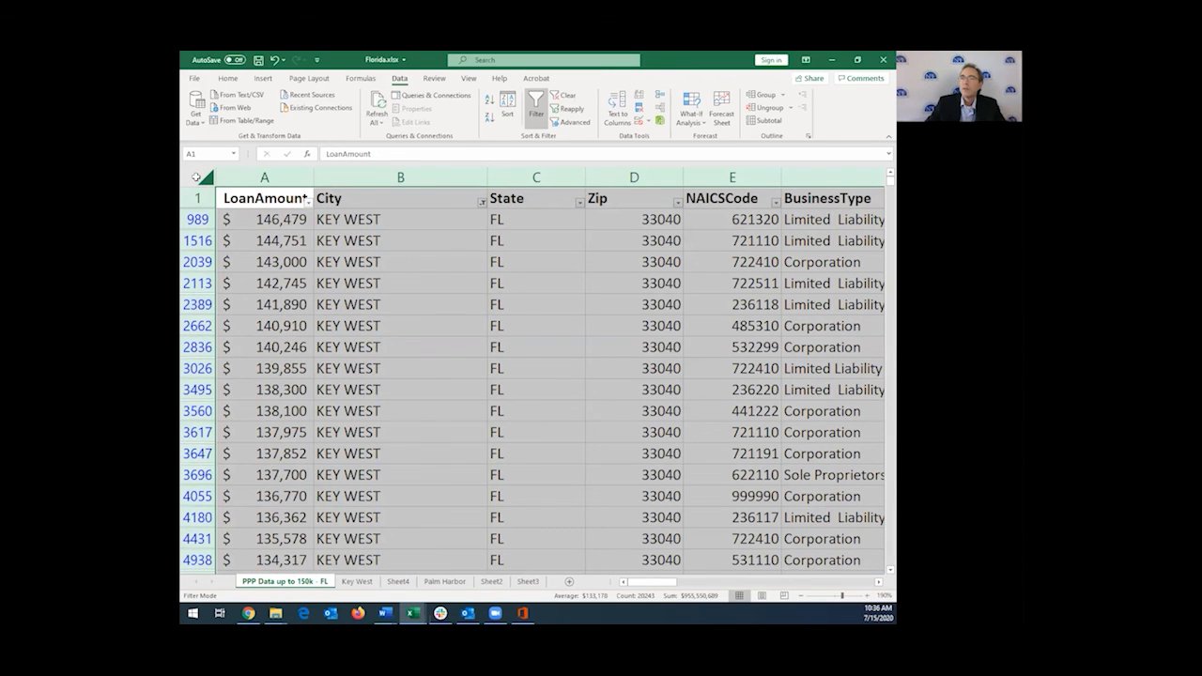
{"action": "right_click", "coordinate": [197, 176]}
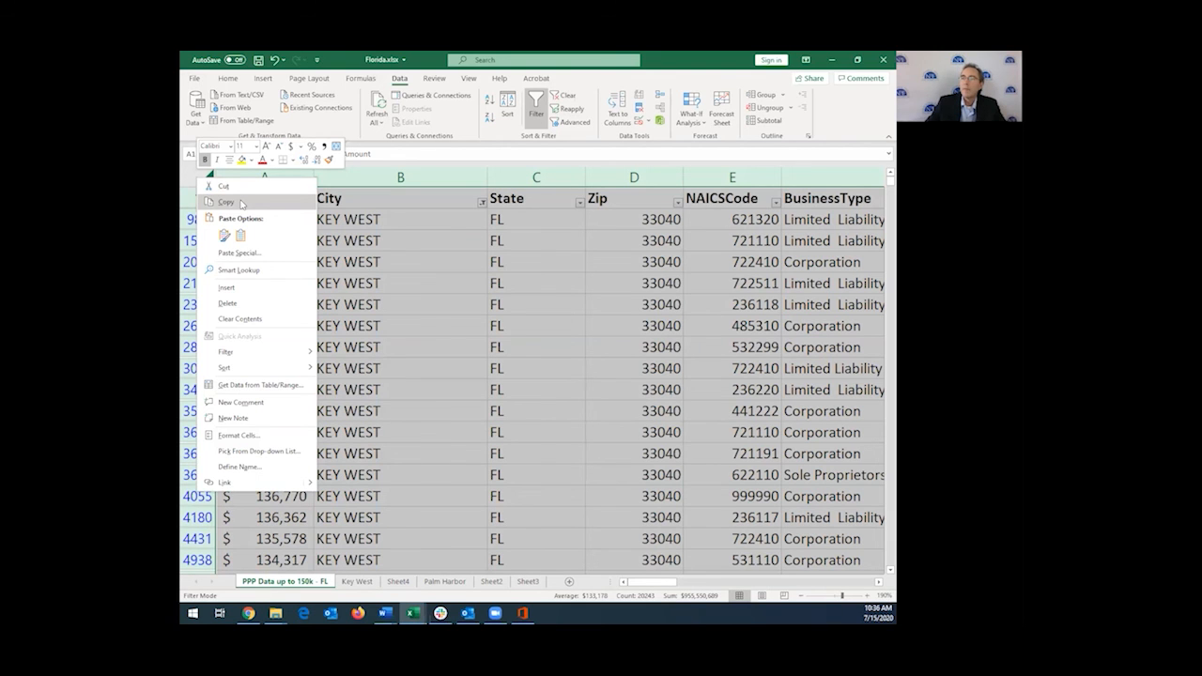
{"action": "left_click", "coordinate": [227, 202]}
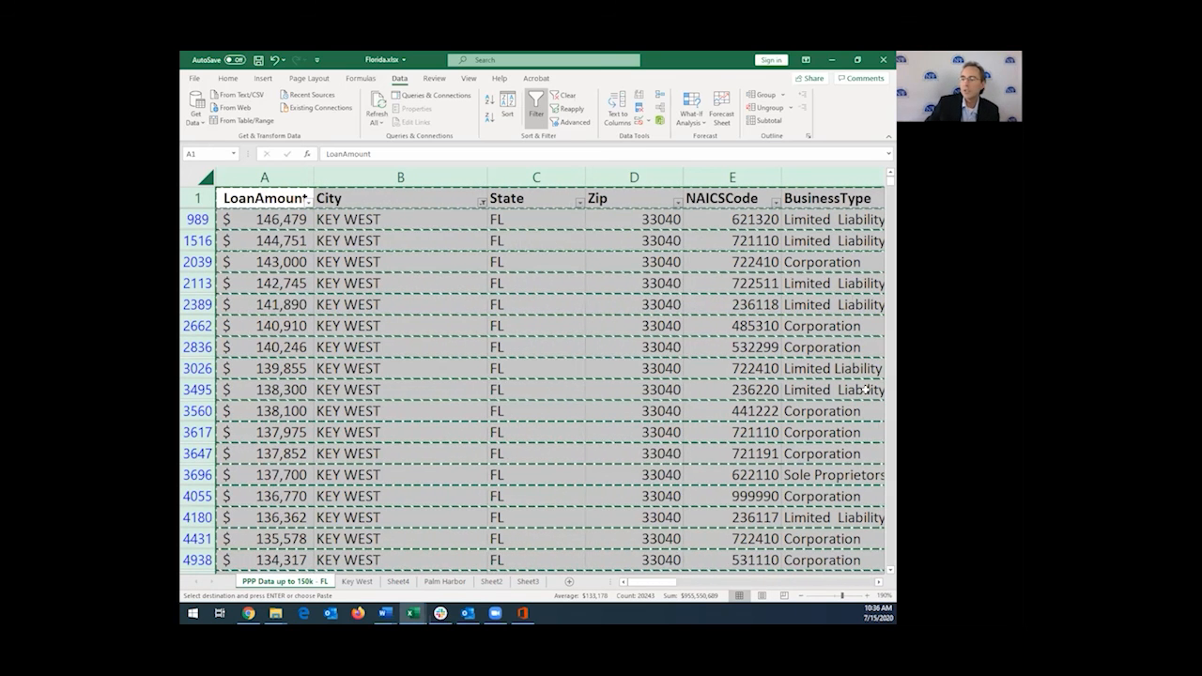
Step: Paste the copied records into the Key West worksheet starting at cell A1
{"action": "left_click", "coordinate": [358, 582]}
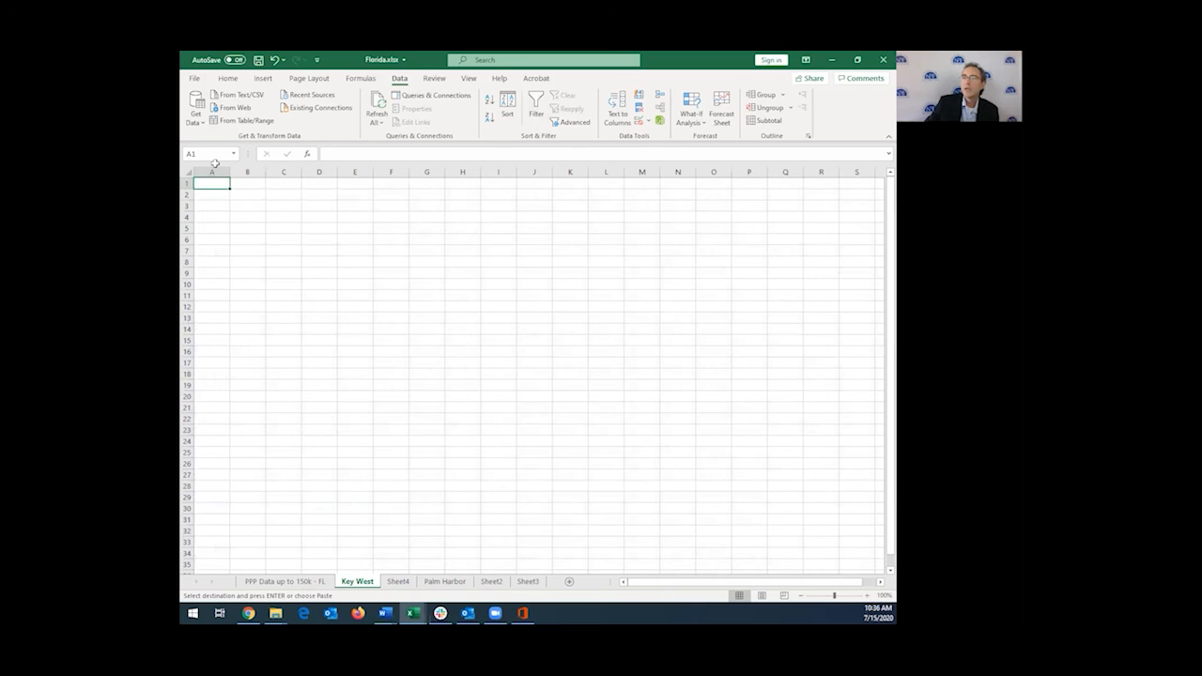
{"action": "right_click", "coordinate": [213, 182]}
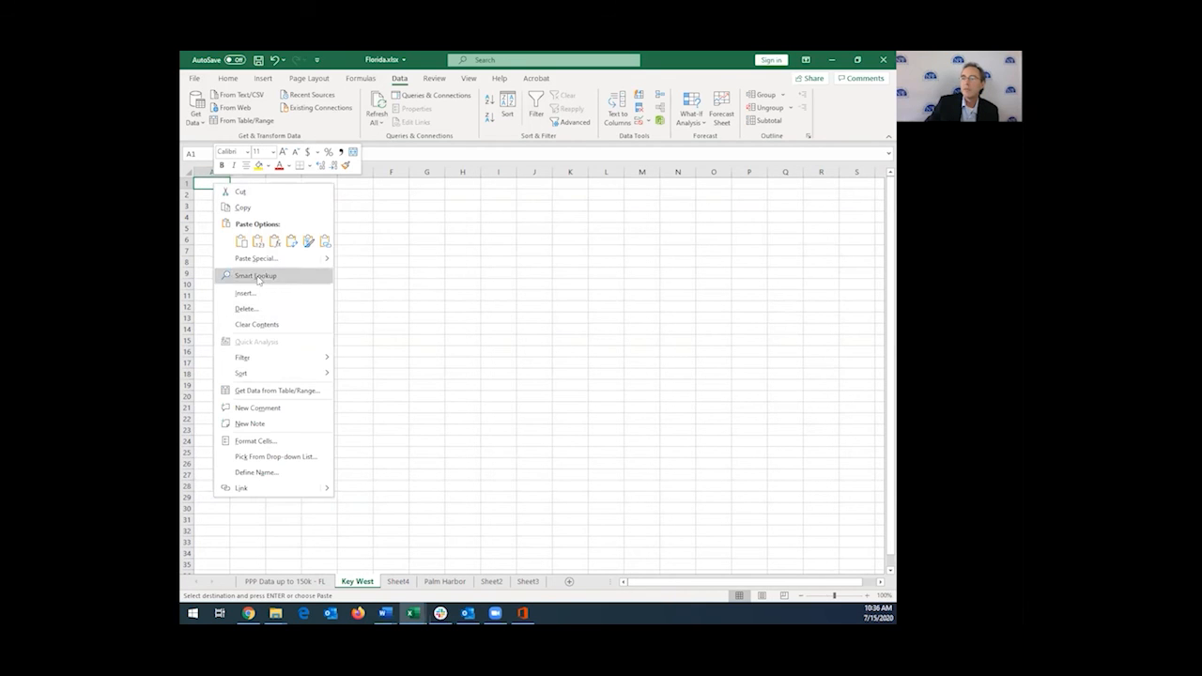
{"action": "left_click", "coordinate": [241, 243]}
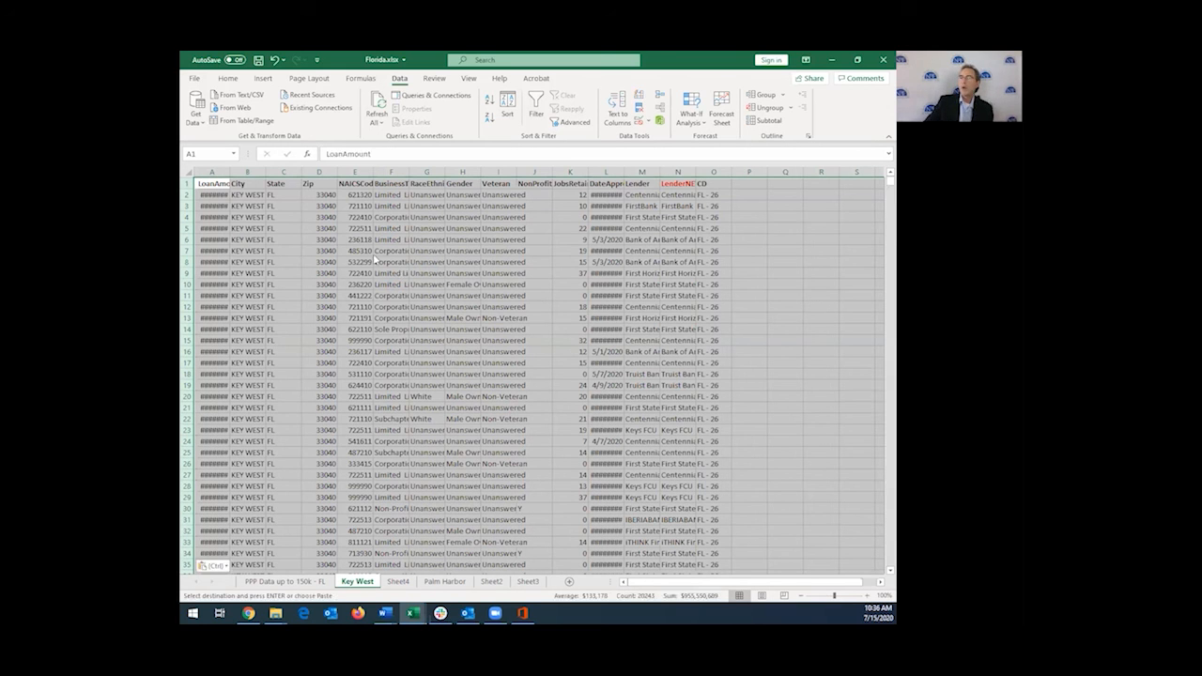
{"action": "left_click", "coordinate": [241, 241]}
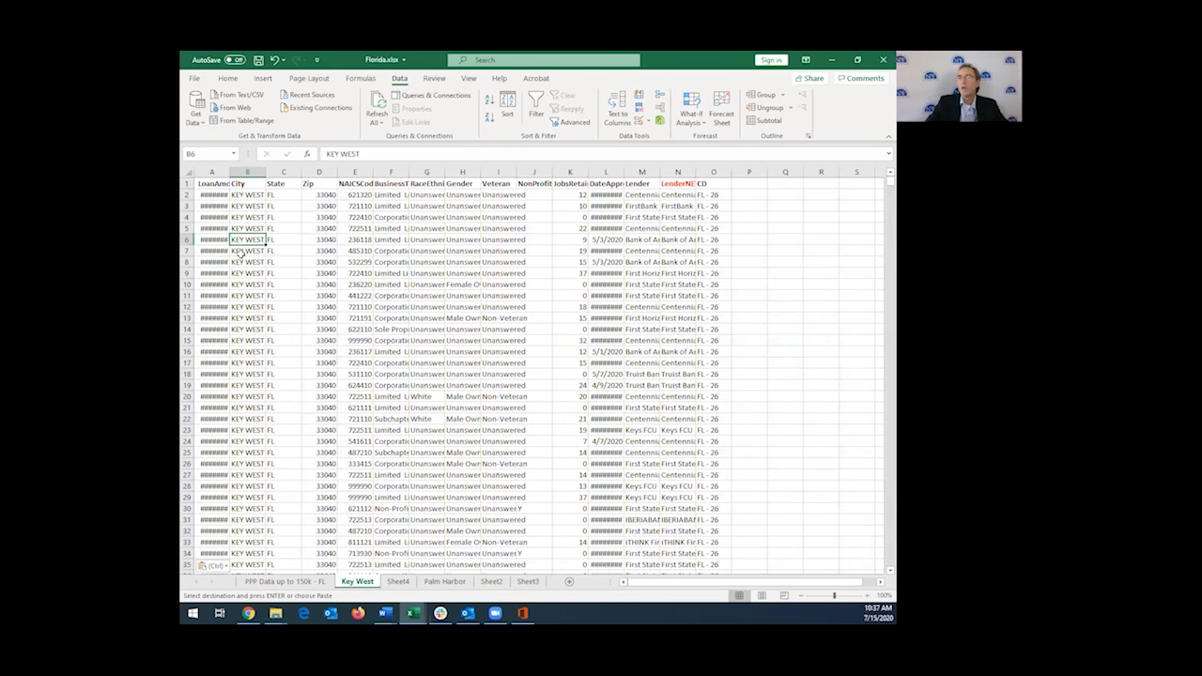
{"action": "key", "text": "Left"}
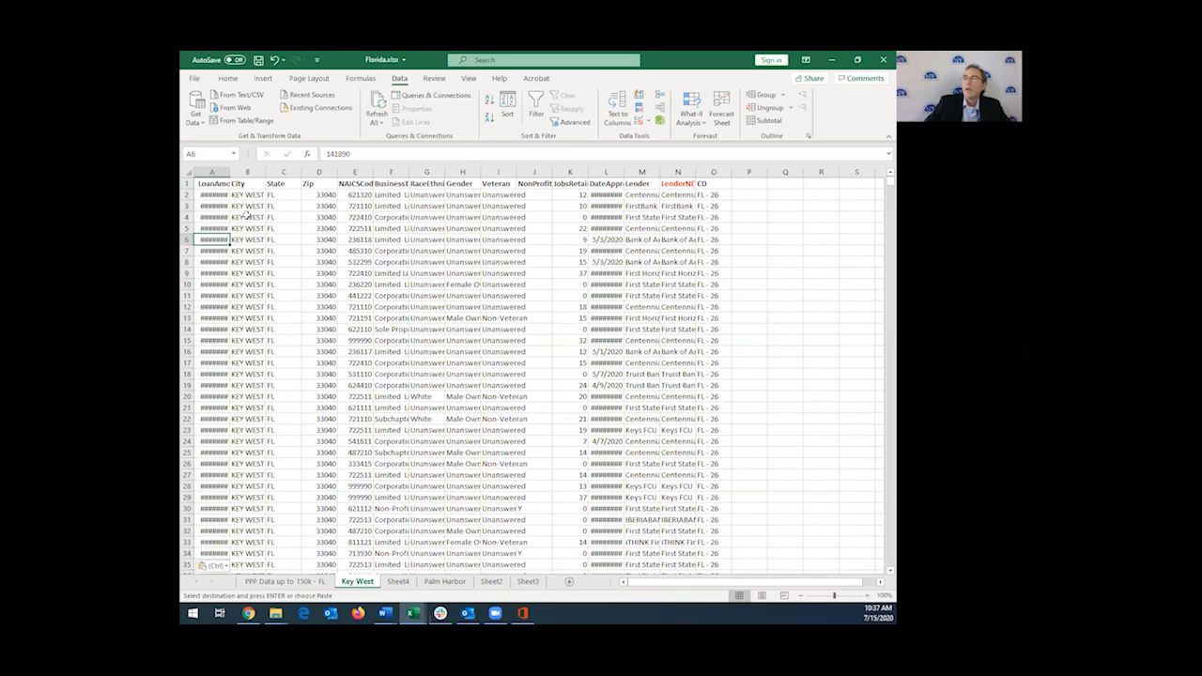
Step: Select the whole Key West worksheet and AutoFit its column widths
{"action": "left_click", "coordinate": [188, 172]}
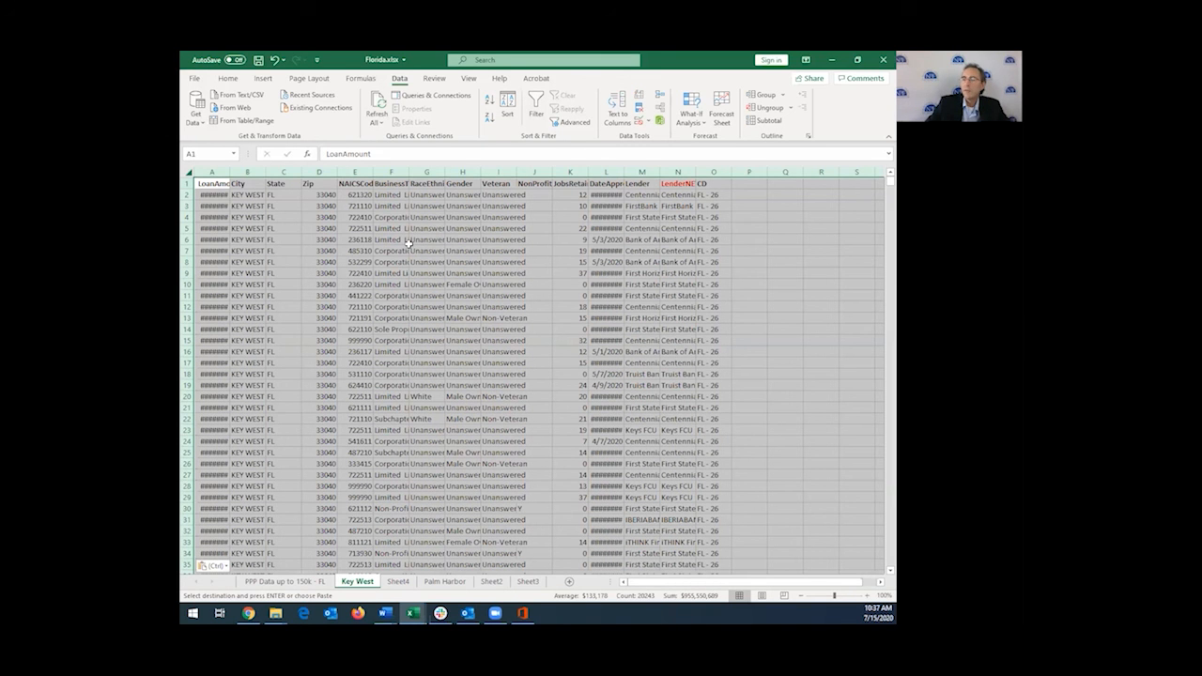
{"action": "left_click", "coordinate": [231, 79]}
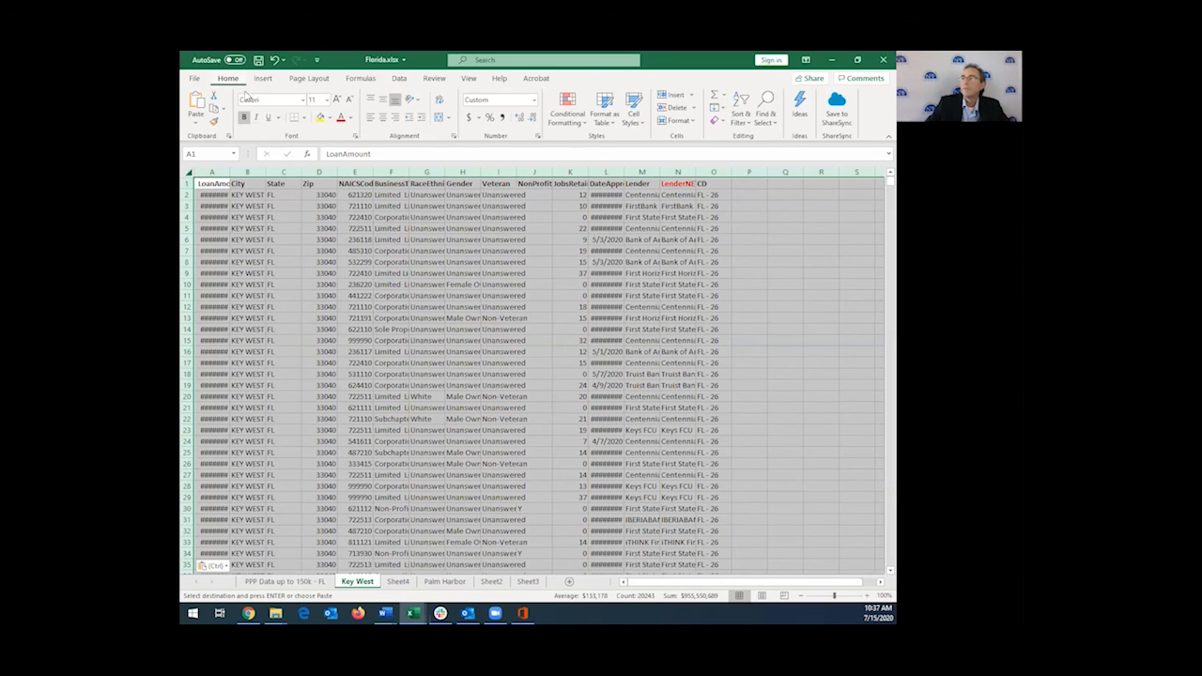
{"action": "left_click", "coordinate": [678, 121]}
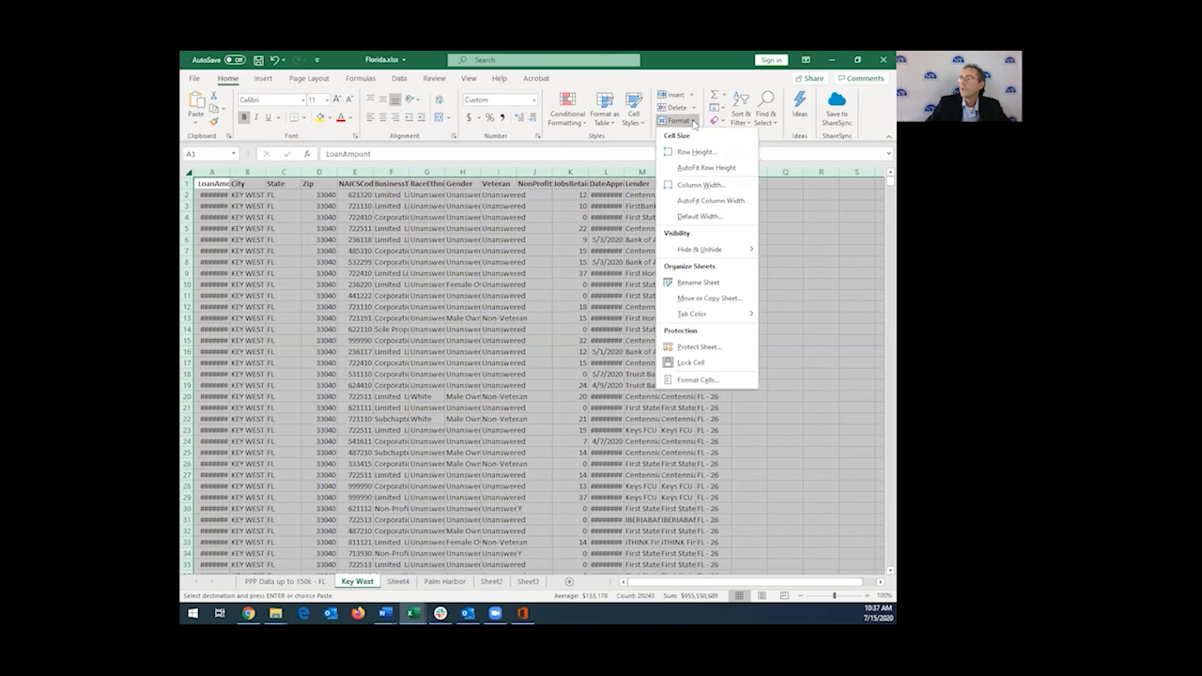
{"action": "left_click", "coordinate": [705, 201]}
{"action": "left_click", "coordinate": [319, 228]}
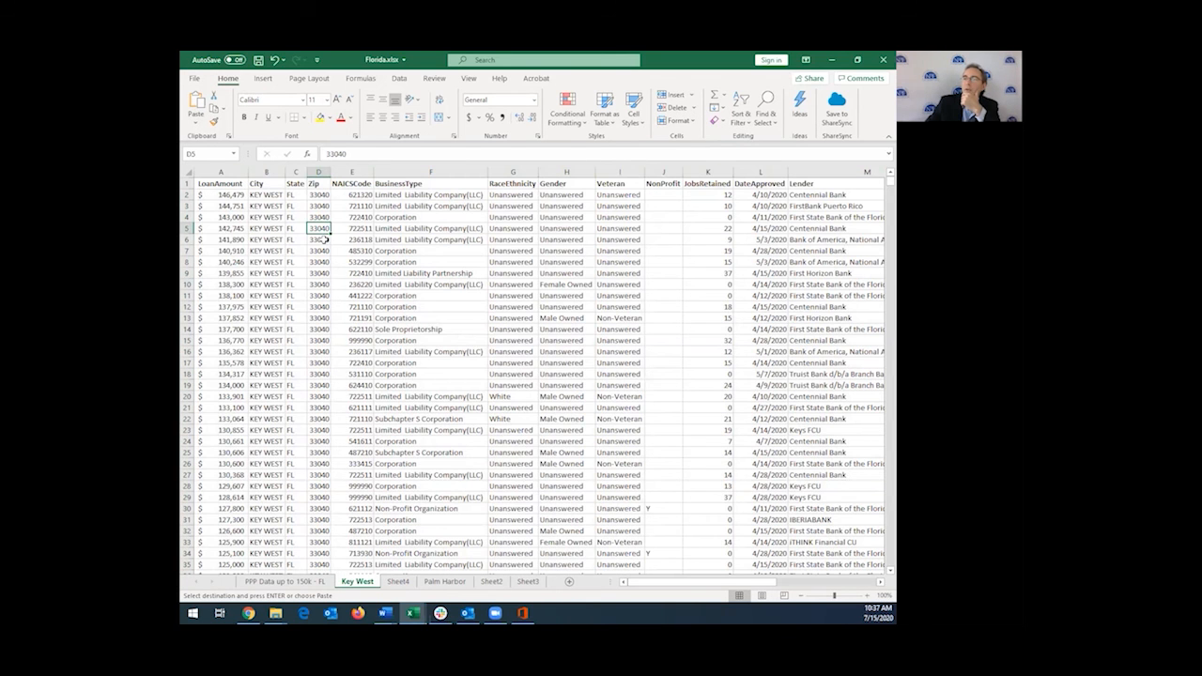
Step: Examine the LoanAmount column of the Key West worksheet from its first record down to the last one
{"action": "left_click", "coordinate": [231, 195]}
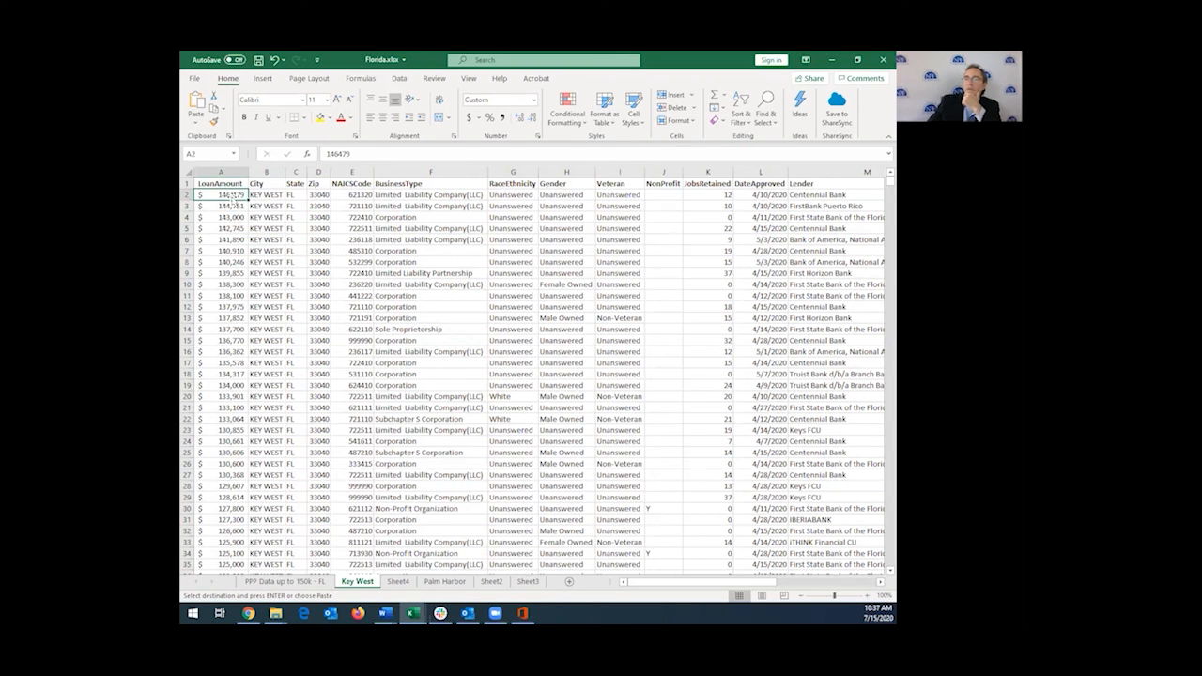
{"action": "key", "text": "Down"}
{"action": "key", "text": "Down"}
{"action": "key", "text": "Down"}
{"action": "key", "text": "Down"}
{"action": "key", "text": "Down"}
{"action": "key", "text": "Down"}
{"action": "key", "text": "Down"}
{"action": "key", "text": "Down"}
{"action": "key", "text": "Down"}
{"action": "key", "text": "Down"}
{"action": "key", "text": "Down"}
{"action": "key", "text": "Down"}
{"action": "key", "text": "Down"}
{"action": "key", "text": "Down"}
{"action": "key", "text": "Down"}
{"action": "key", "text": "Down"}
{"action": "key", "text": "Down"}
{"action": "key", "text": "Down"}
{"action": "key", "text": "Down"}
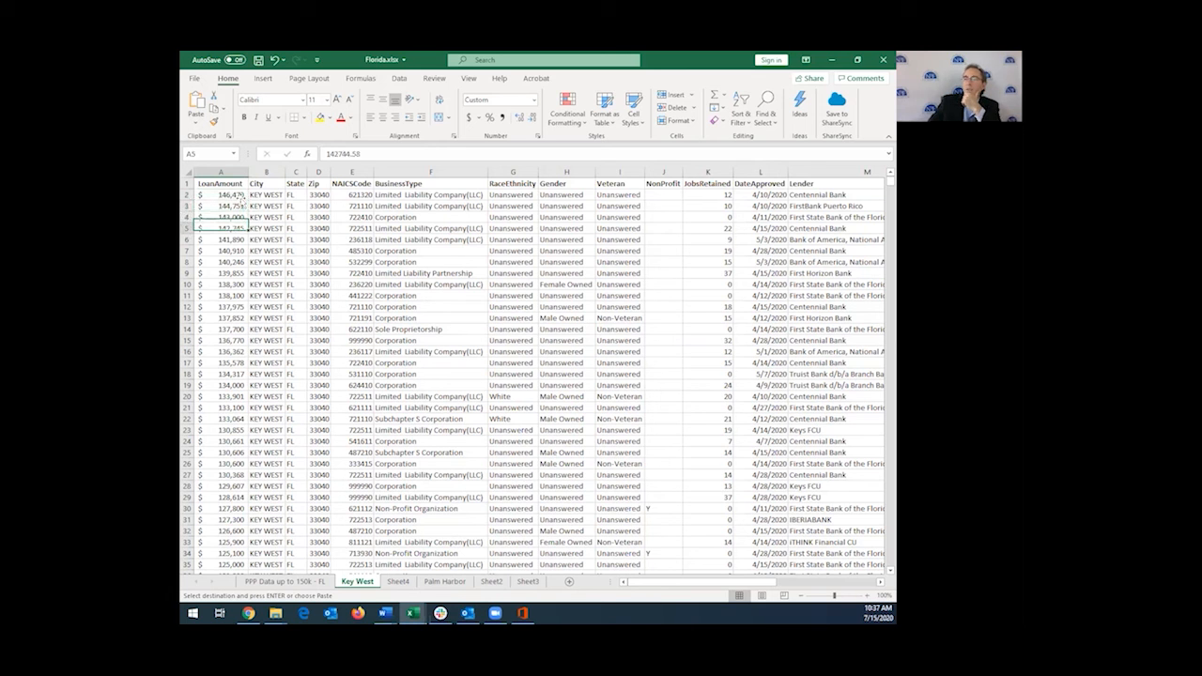
{"action": "key", "text": "Down"}
{"action": "key", "text": "Down"}
{"action": "key", "text": "Down"}
{"action": "key", "text": "Down"}
{"action": "key", "text": "Down"}
{"action": "key", "text": "Down"}
{"action": "key", "text": "Down"}
{"action": "key", "text": "Down"}
{"action": "key", "text": "Down"}
{"action": "key", "text": "Down"}
{"action": "key", "text": "Down"}
{"action": "key", "text": "Down"}
{"action": "key", "text": "Down"}
{"action": "key", "text": "Down"}
{"action": "key", "text": "Down"}
{"action": "key", "text": "Down"}
{"action": "key", "text": "Down"}
{"action": "key", "text": "Down"}
{"action": "key", "text": "Down"}
{"action": "key", "text": "Down"}
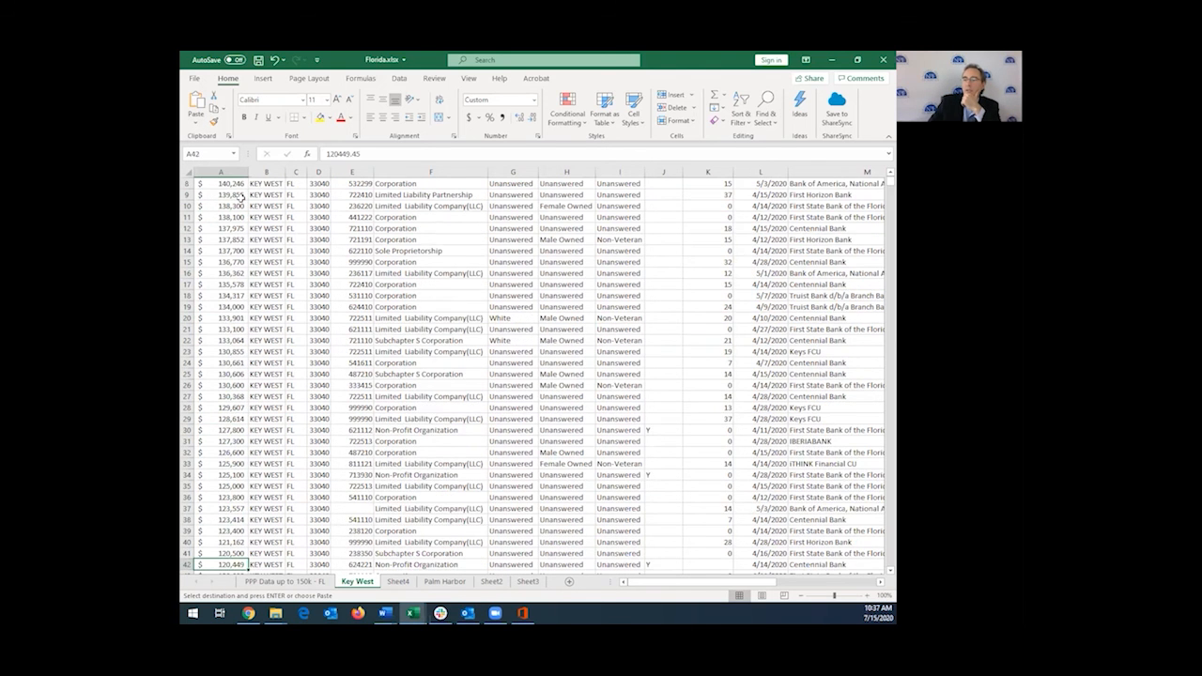
{"action": "key", "text": "ctrl+Down"}
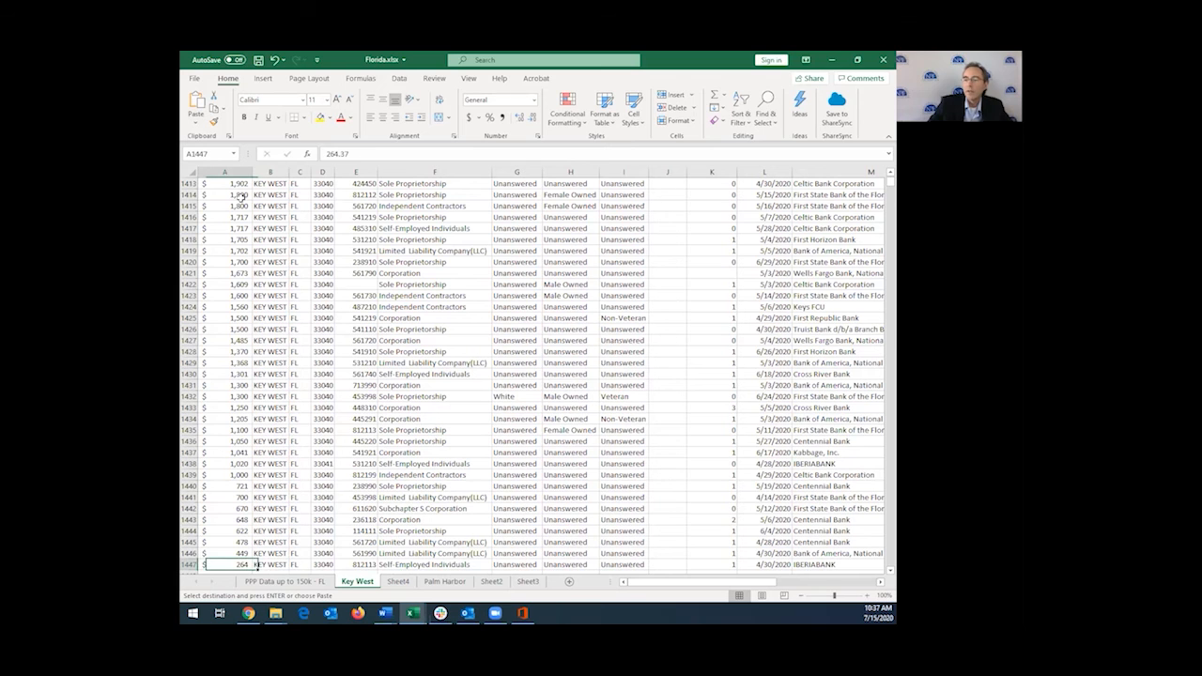
Step: Return to cell A1 of the Key West worksheet and freeze the top row
{"action": "key", "text": "ctrl+Home"}
{"action": "left_click", "coordinate": [469, 79]}
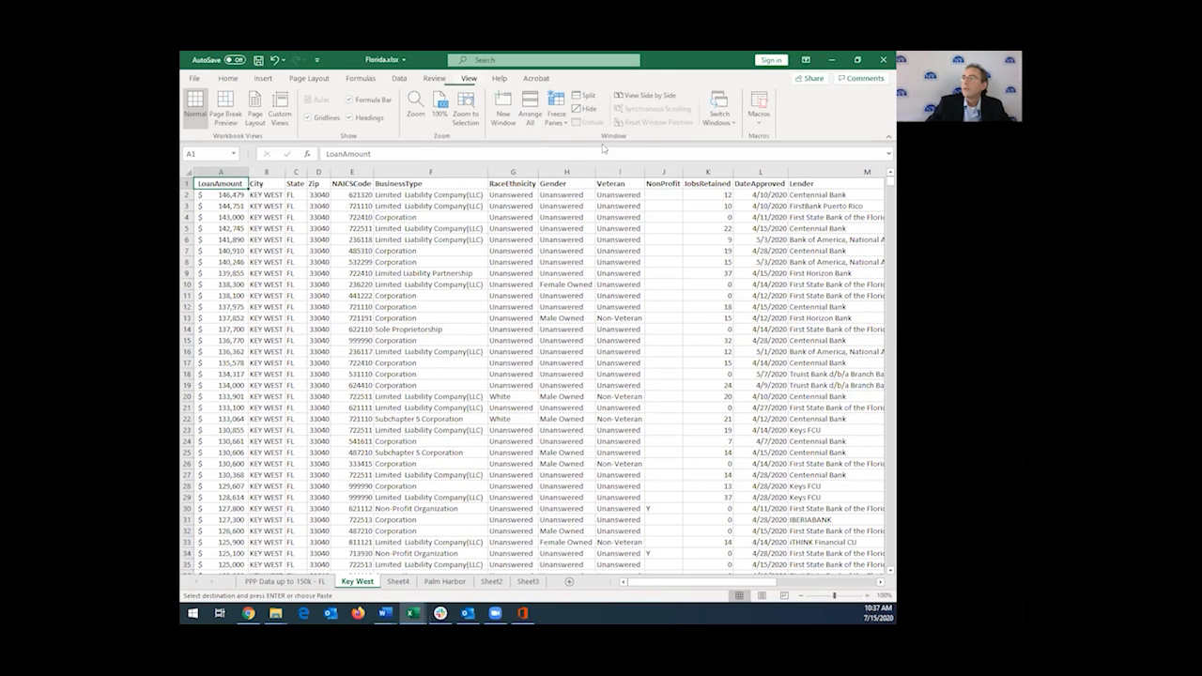
{"action": "left_click", "coordinate": [559, 117]}
{"action": "left_click", "coordinate": [604, 174]}
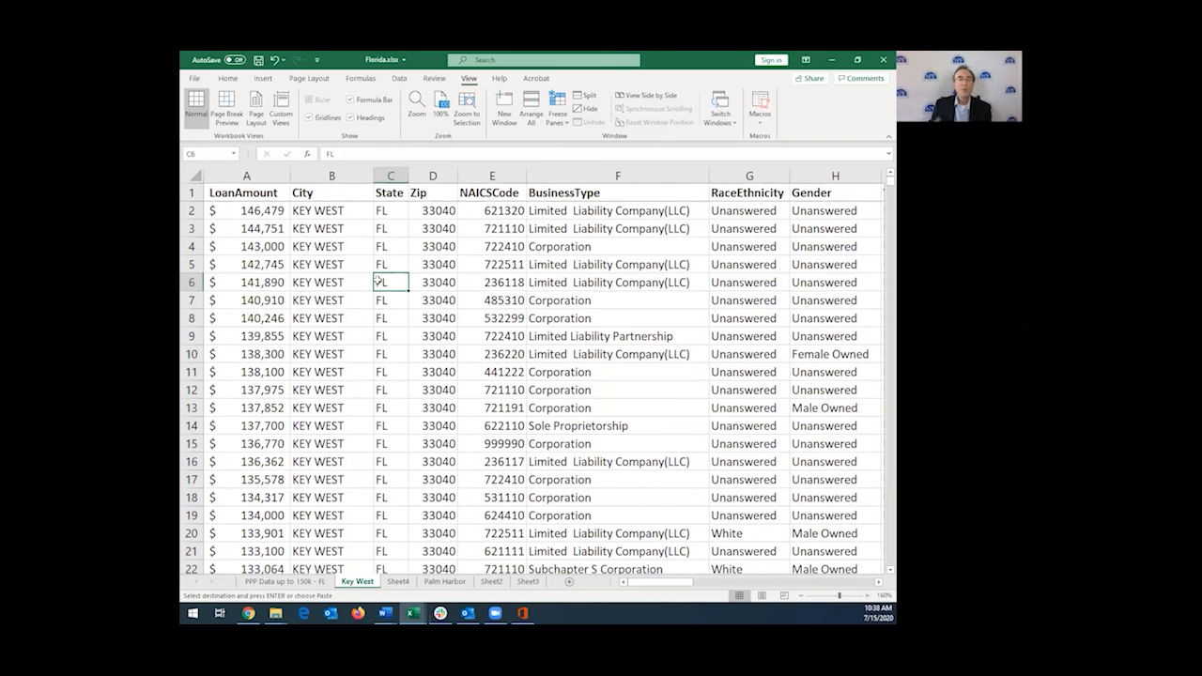
Step: Go back to the PPP Data up to 150k - FL worksheet and turn off its filters
{"action": "left_click", "coordinate": [282, 582]}
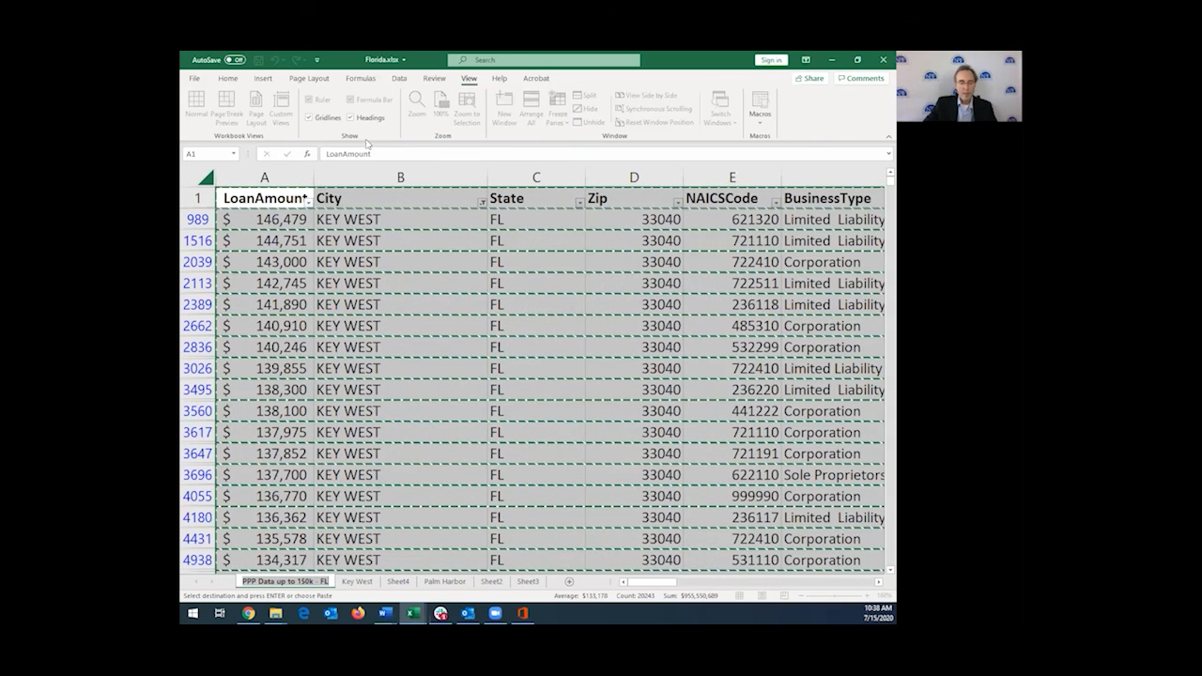
{"action": "left_click", "coordinate": [410, 235]}
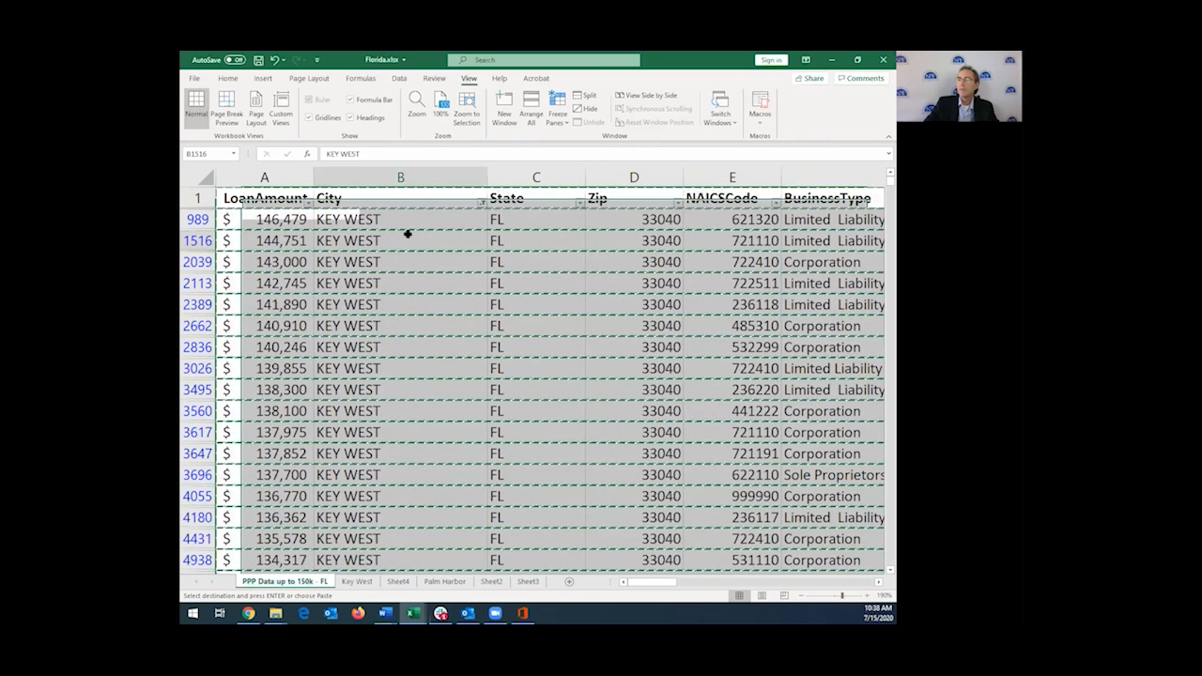
{"action": "left_click", "coordinate": [399, 79]}
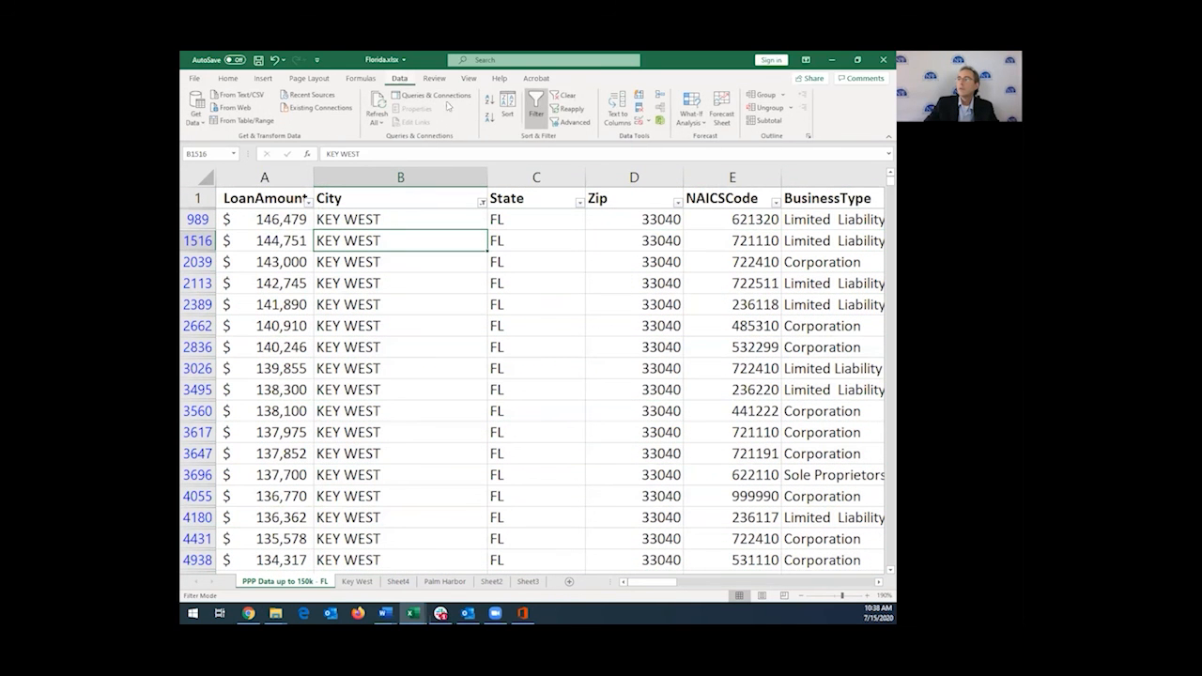
{"action": "left_click", "coordinate": [538, 97]}
{"action": "left_click", "coordinate": [416, 310]}
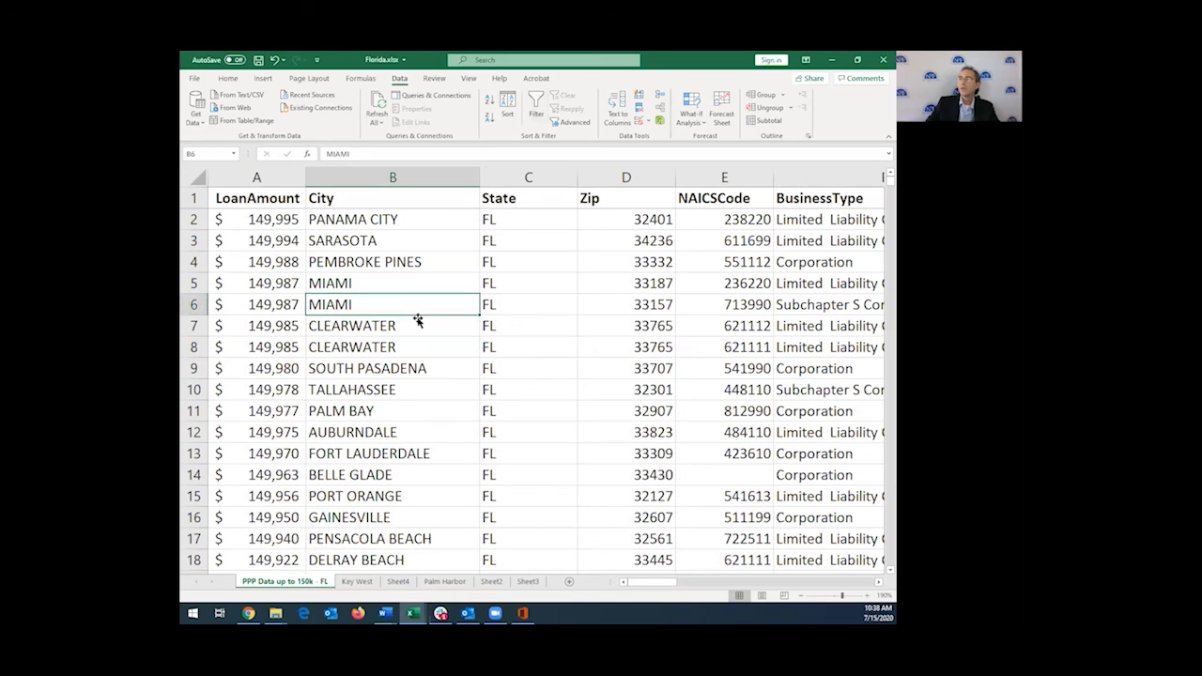
Step: Turn the header filters back on and filter the City column by key west
{"action": "left_click", "coordinate": [536, 102]}
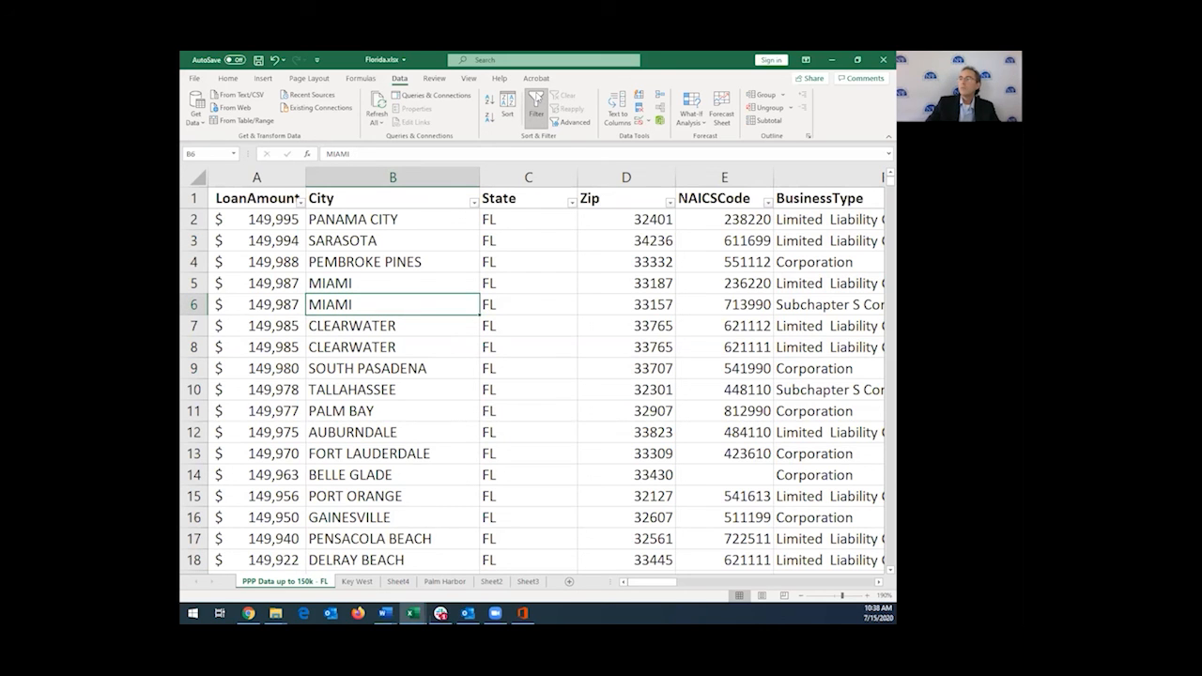
{"action": "left_click", "coordinate": [474, 202]}
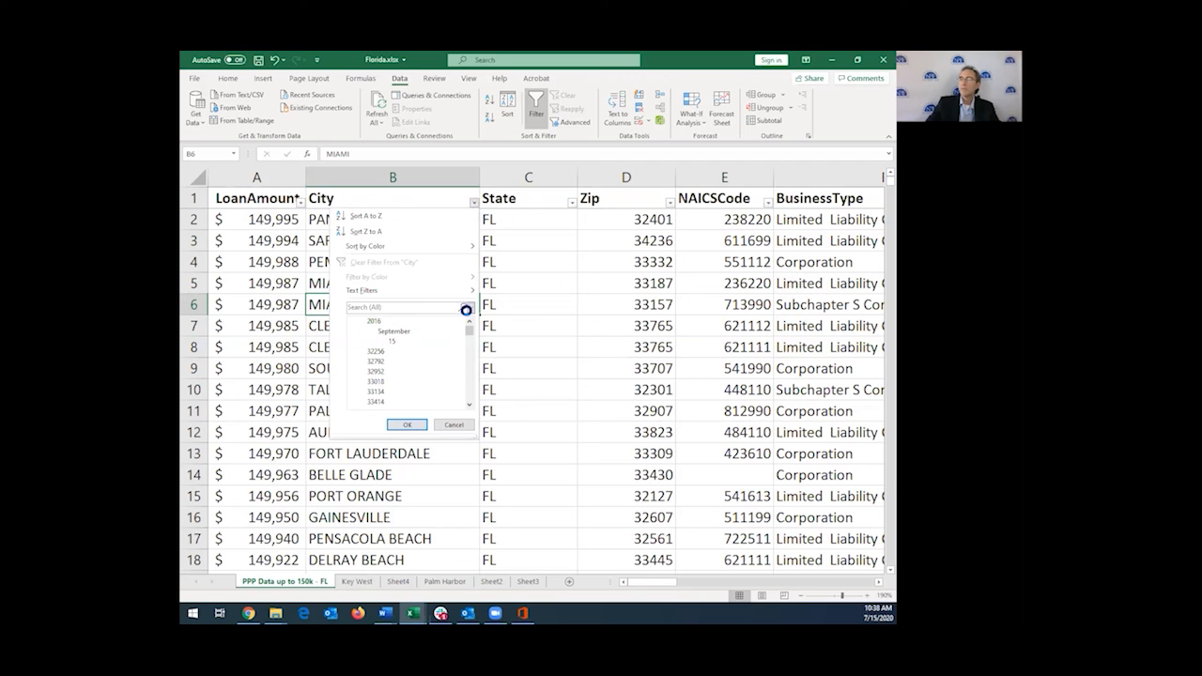
{"action": "type", "text": "key west"}
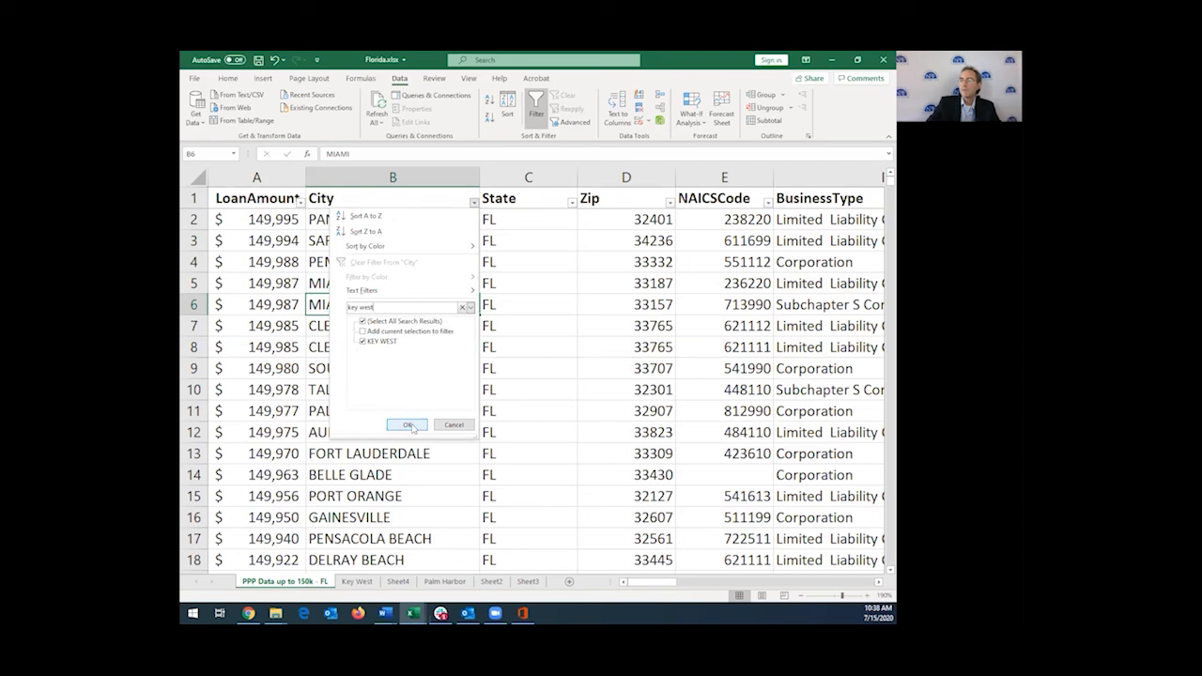
{"action": "left_click", "coordinate": [412, 423]}
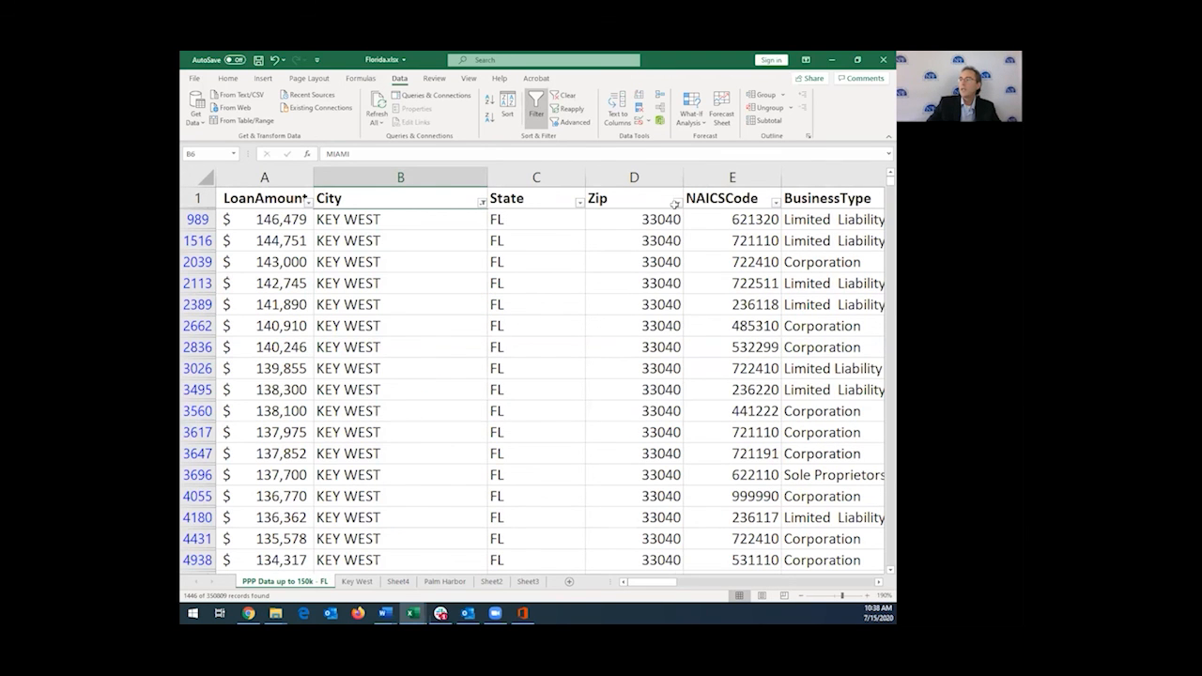
Step: Filter the NAICSCode column of the Key West records to show only code 238110
{"action": "left_click", "coordinate": [776, 203]}
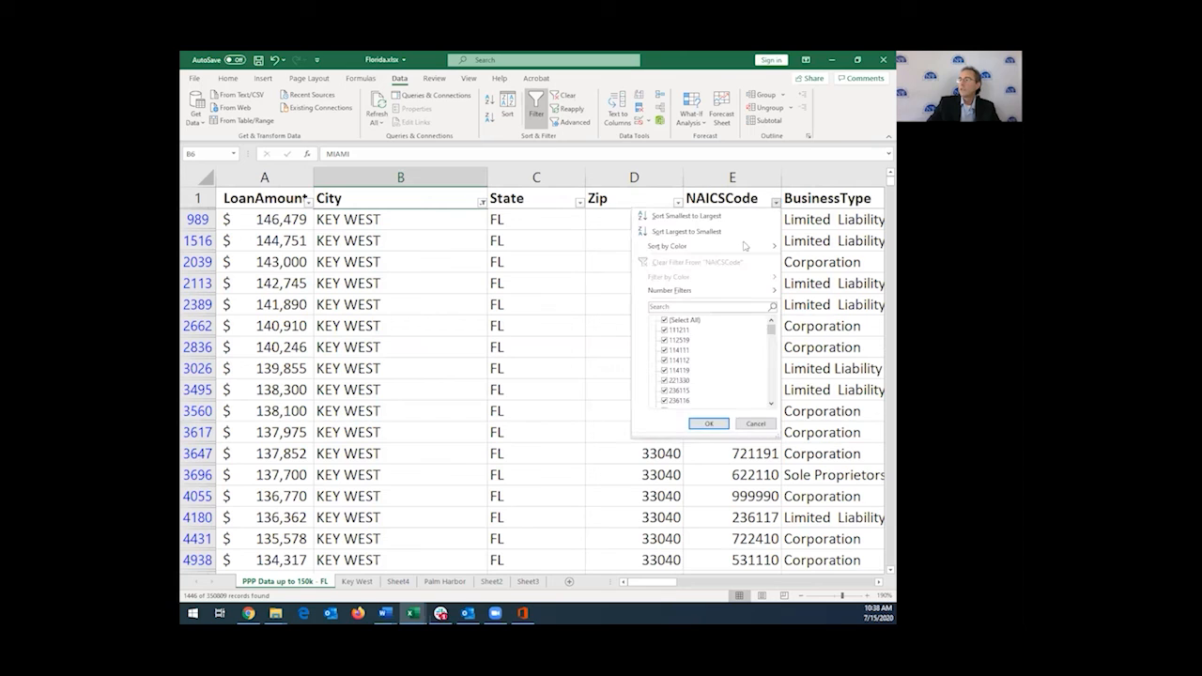
{"action": "left_click", "coordinate": [666, 321]}
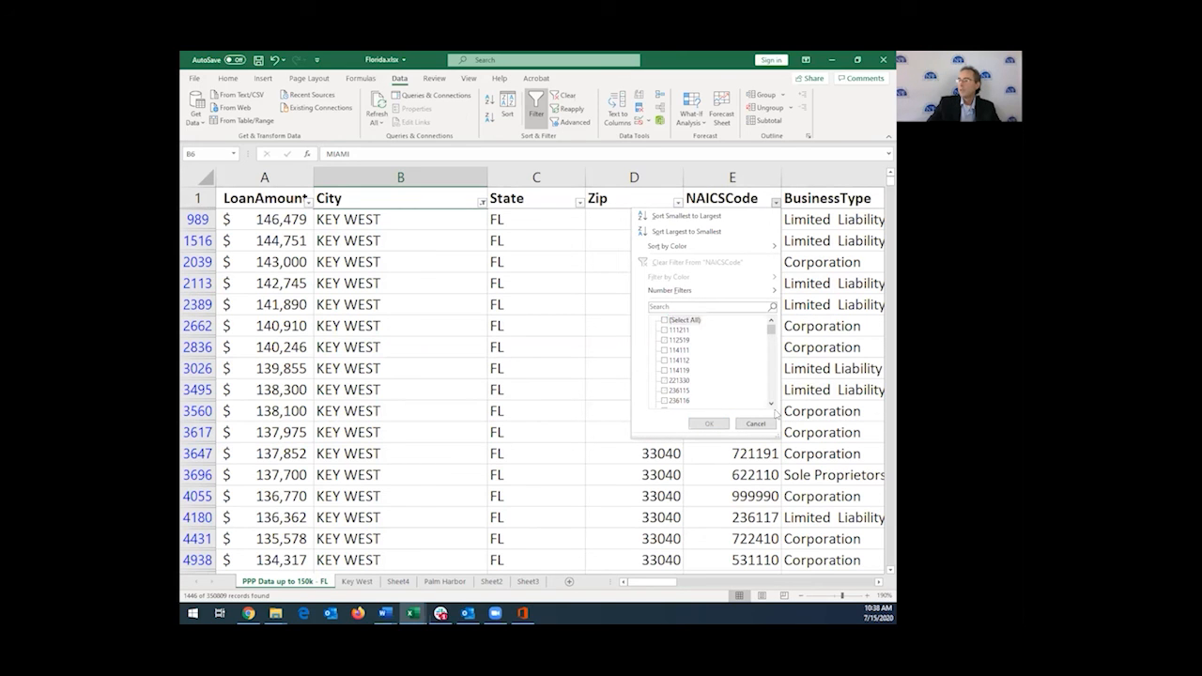
{"action": "scroll", "coordinate": [776, 392], "scroll_direction": "down", "scroll_amount": 3}
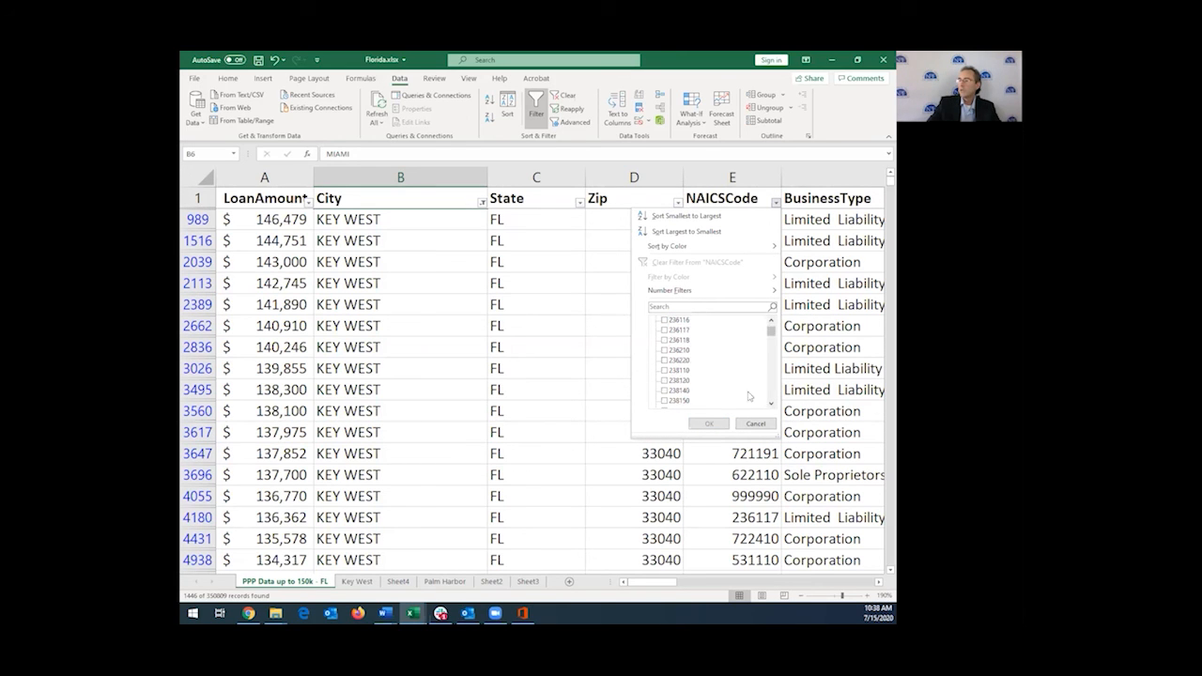
{"action": "left_click", "coordinate": [664, 371]}
{"action": "left_click", "coordinate": [711, 424]}
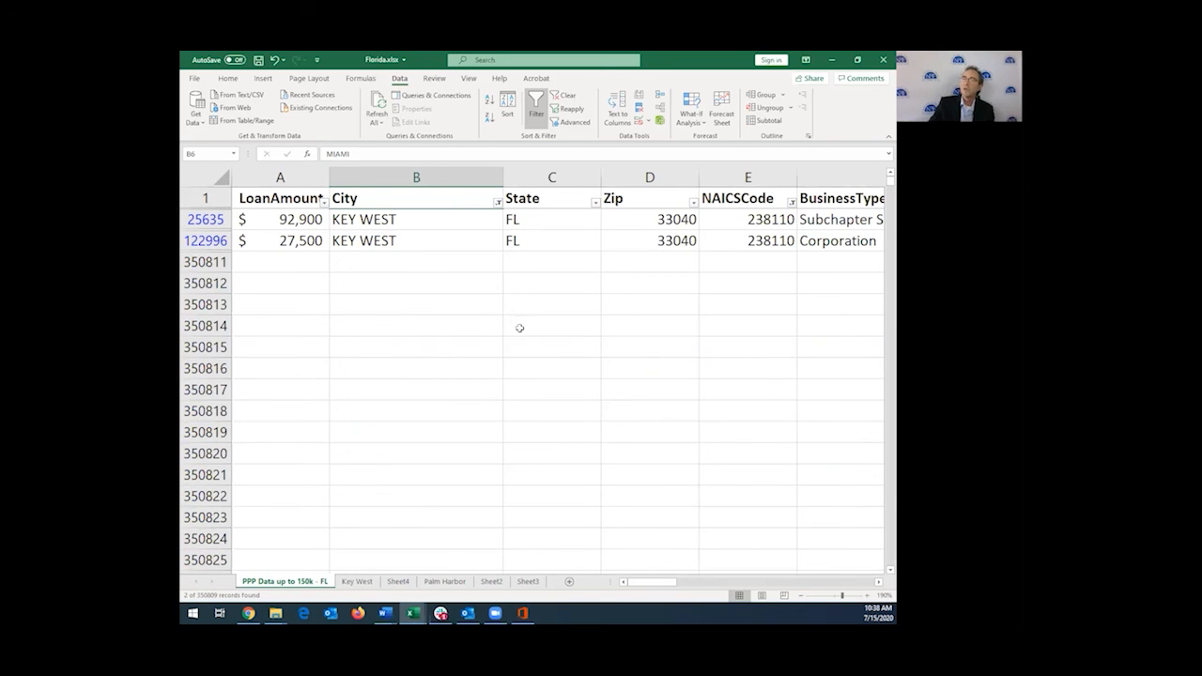
Step: Remove the City and NAICSCode filters to show all Florida records, and select City cell B4
{"action": "double_click", "coordinate": [565, 240]}
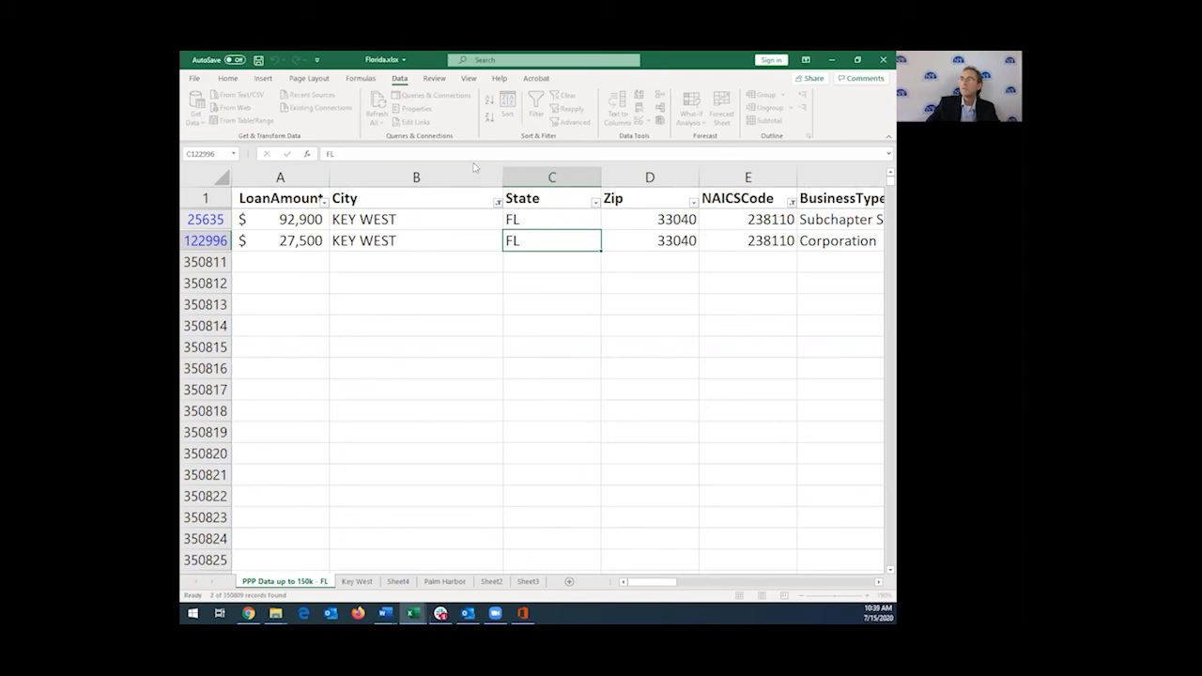
{"action": "left_click", "coordinate": [403, 239]}
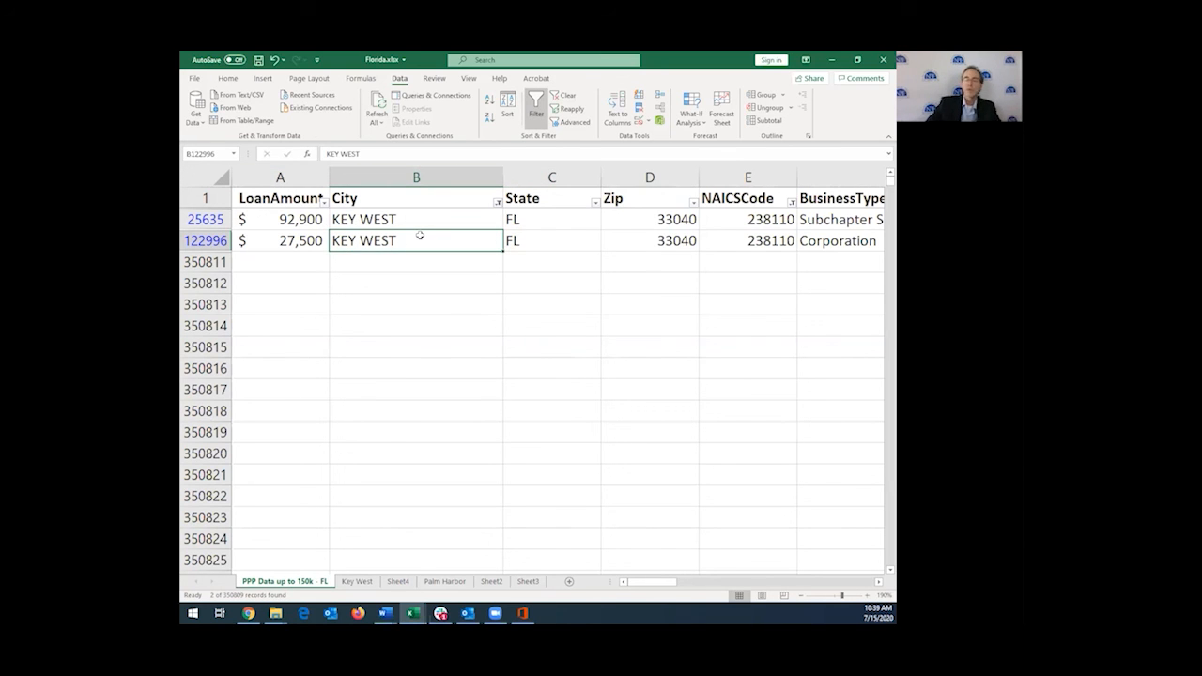
{"action": "left_click", "coordinate": [536, 103]}
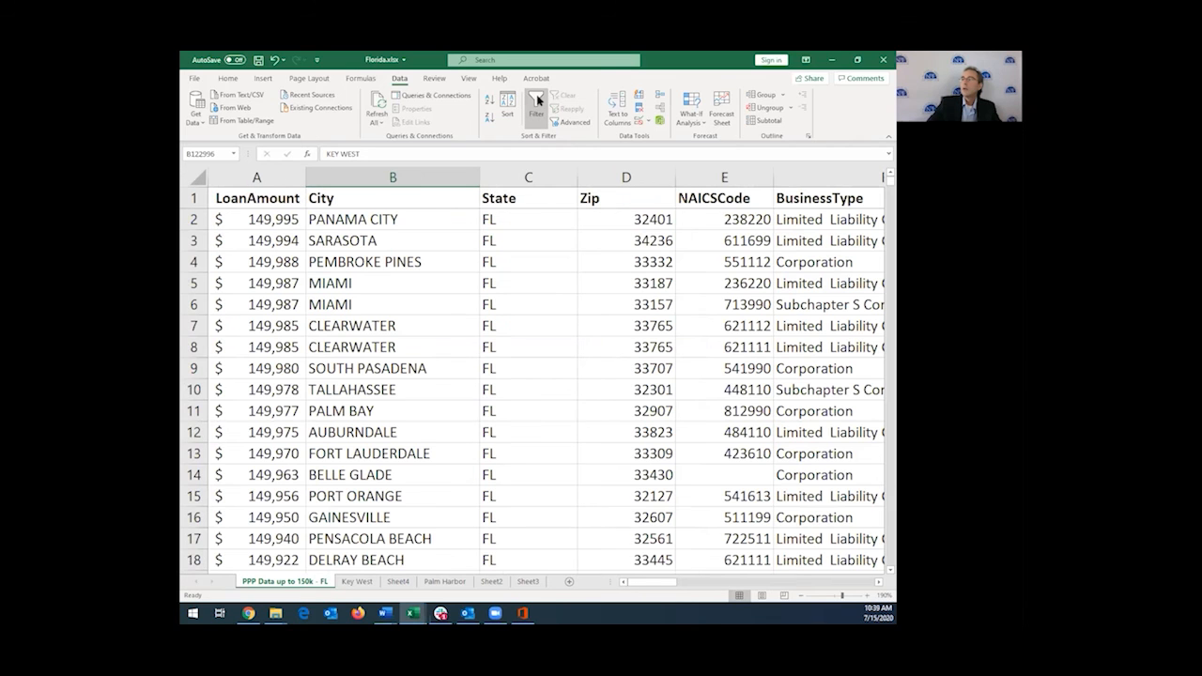
{"action": "left_click", "coordinate": [427, 268]}
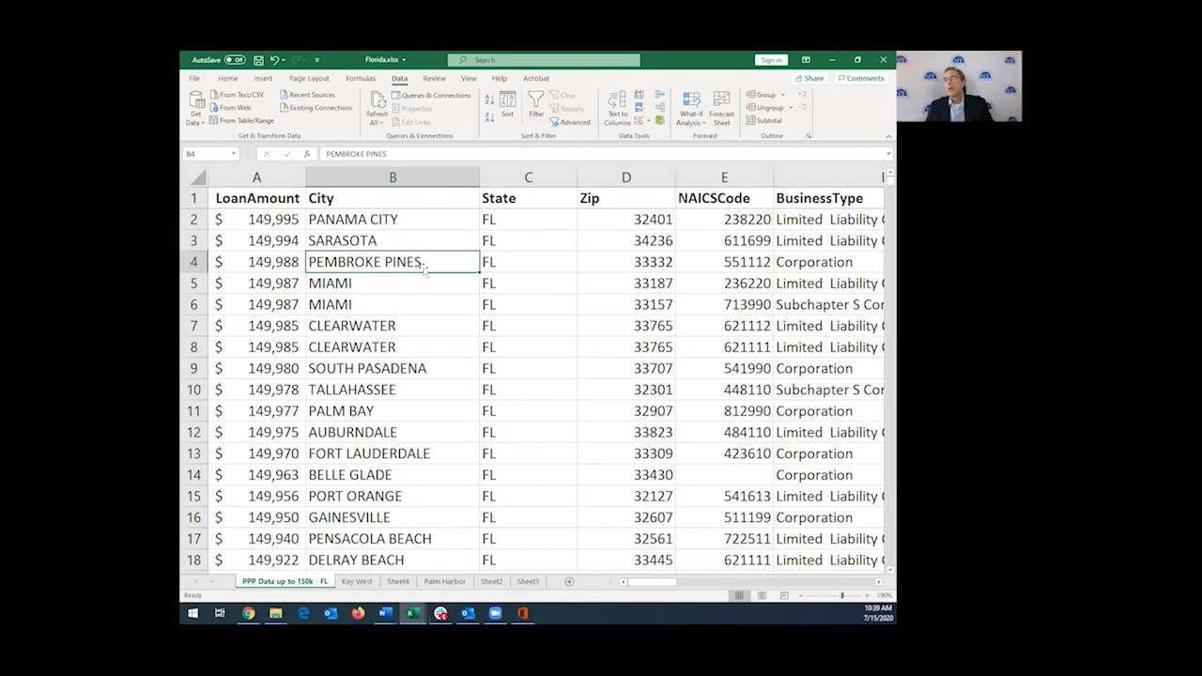